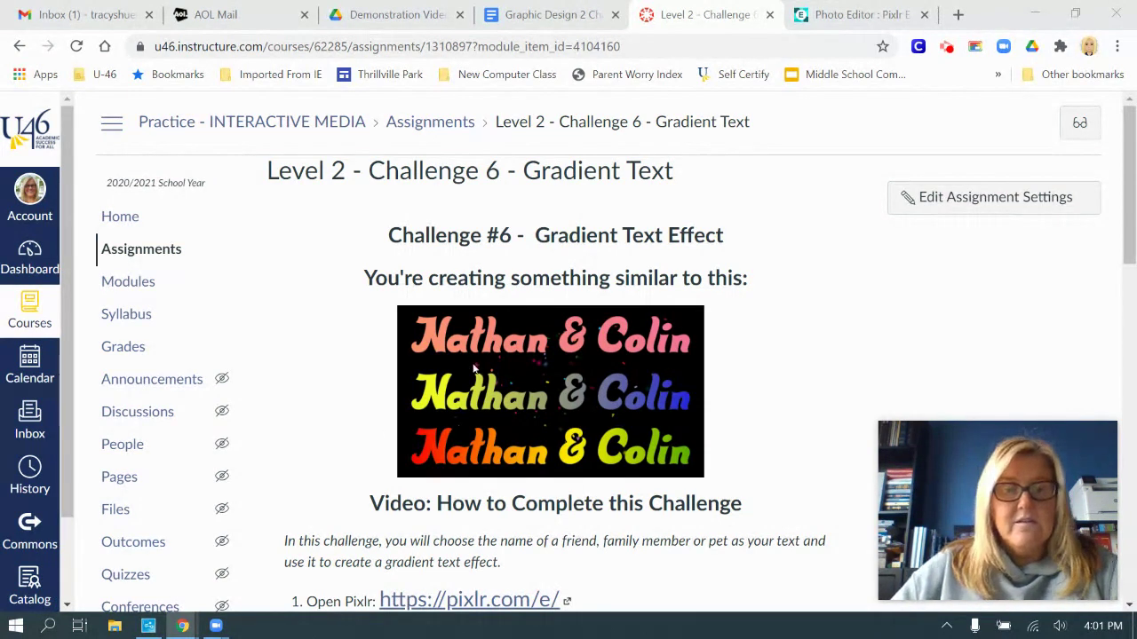
Review the challenge instructions, switch to Pixlr E, and create a new 1920 x 1080 document named Gradient.
scroll(467, 360, "down", 1)
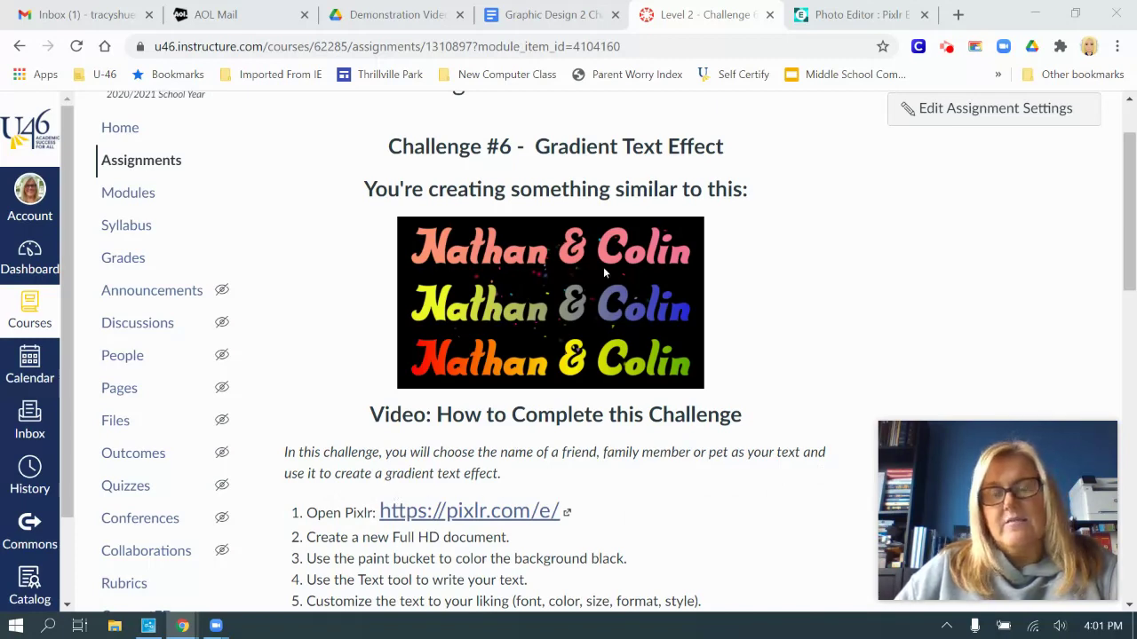
scroll(603, 272, "down", 2)
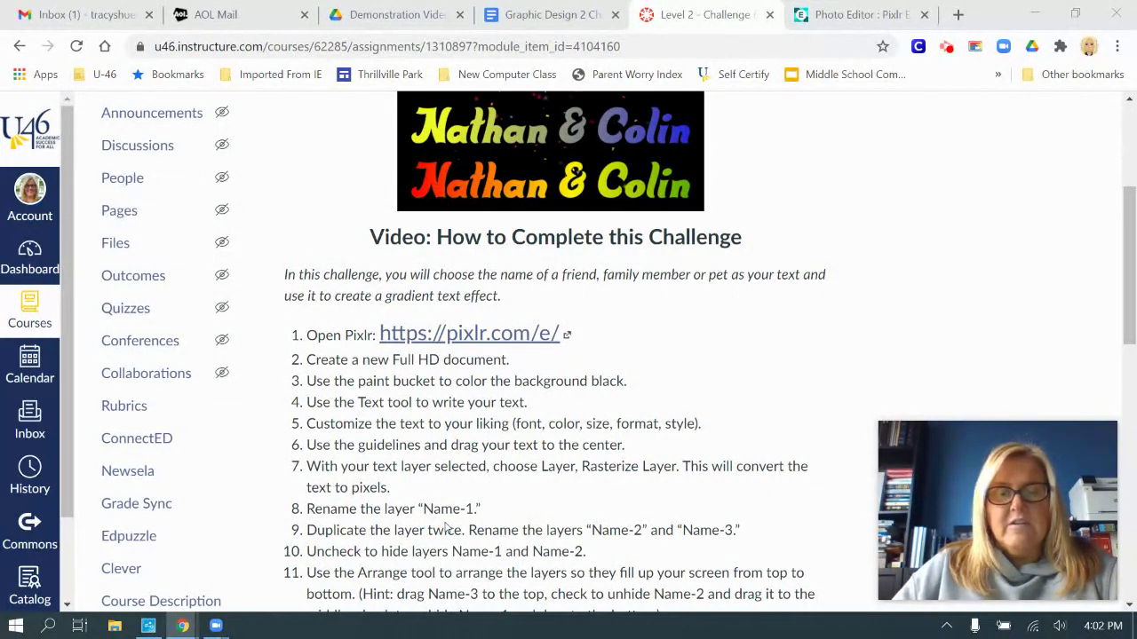
left_click(851, 14)
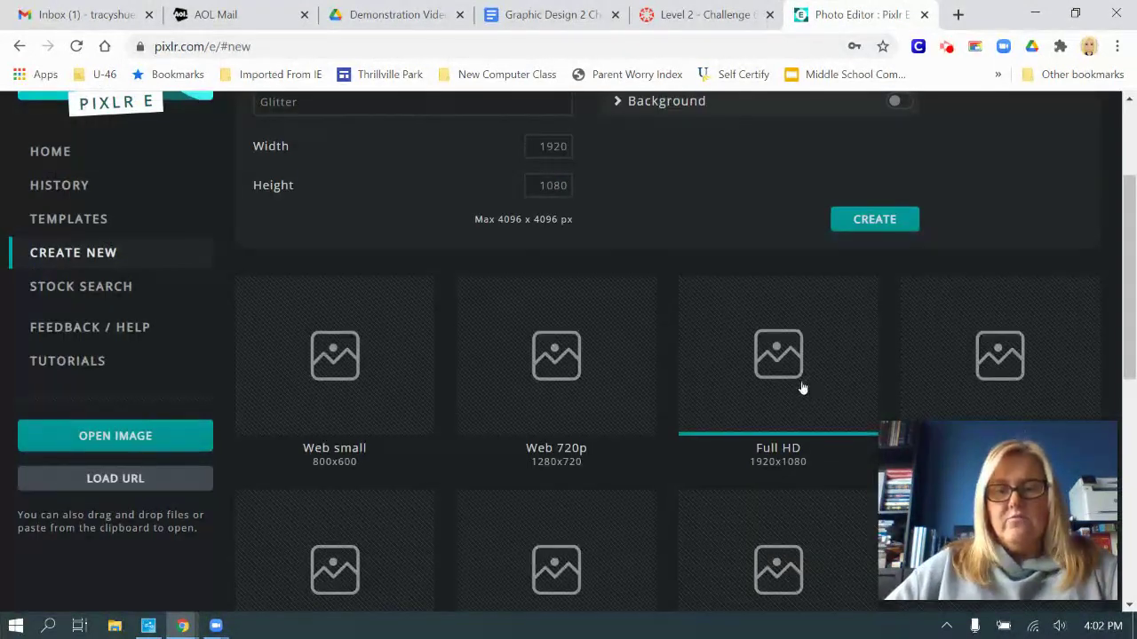
scroll(184, 332, "up", 2)
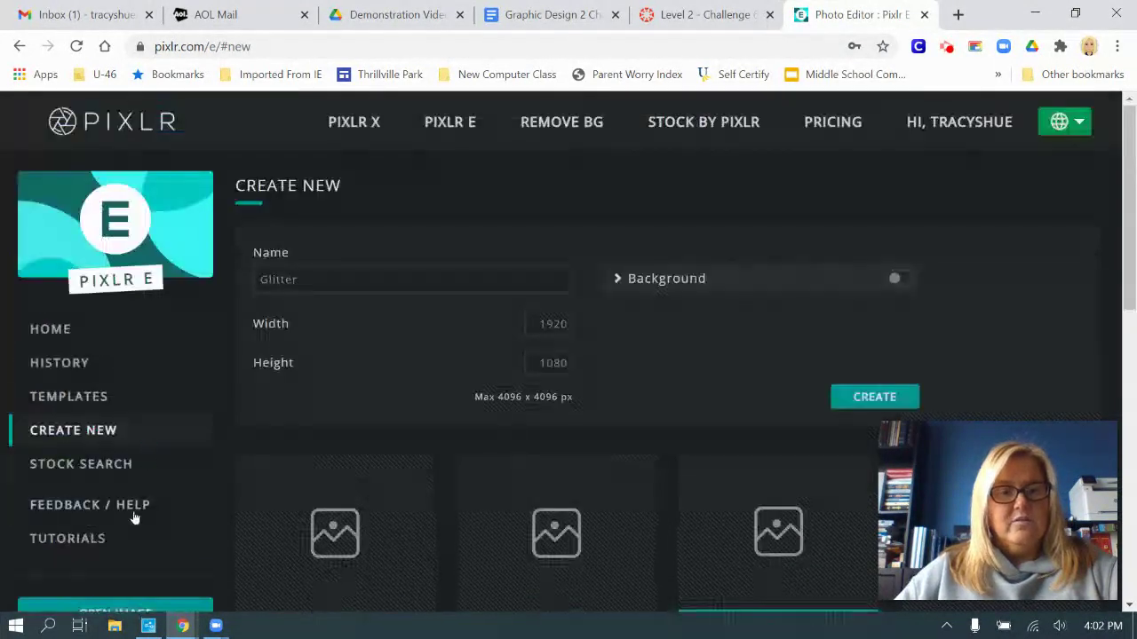
left_click(311, 281)
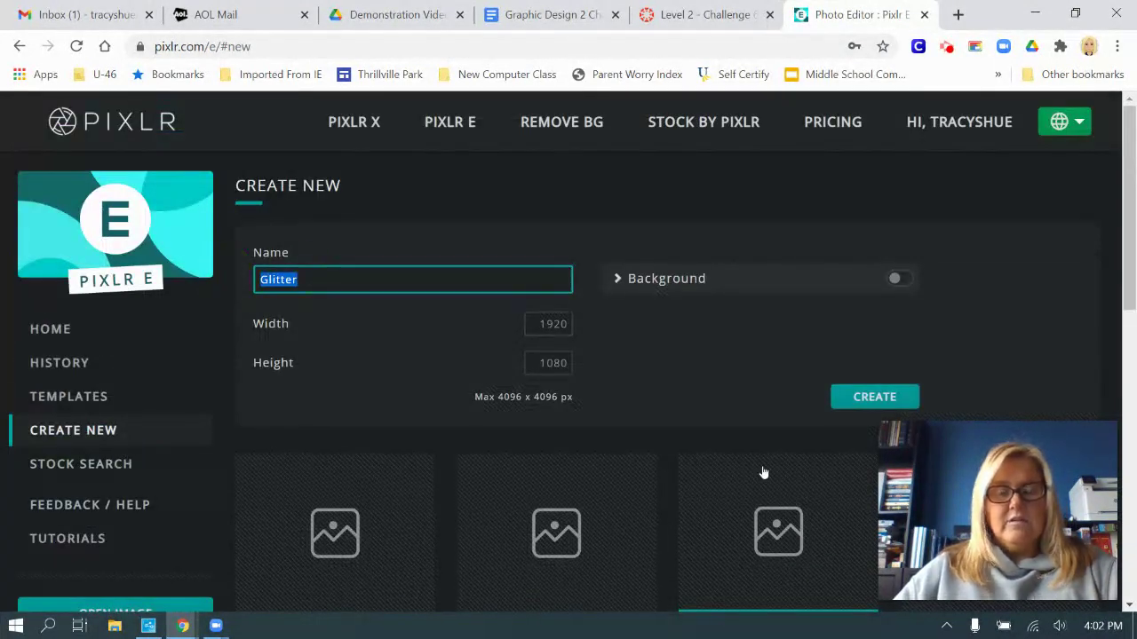
type("Gradient")
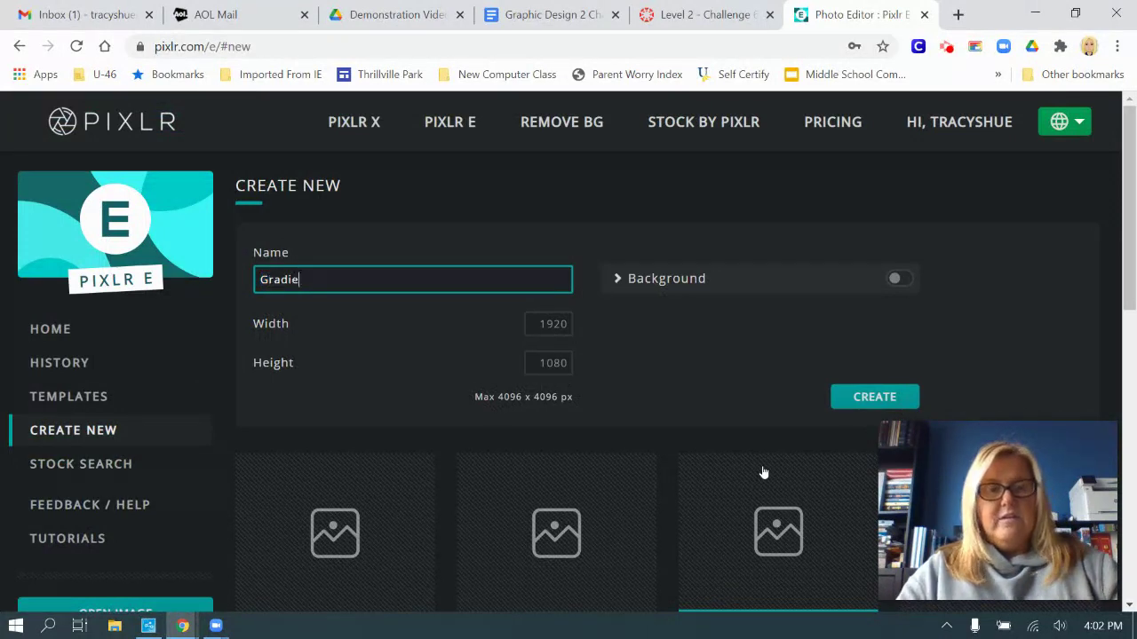
left_click(874, 397)
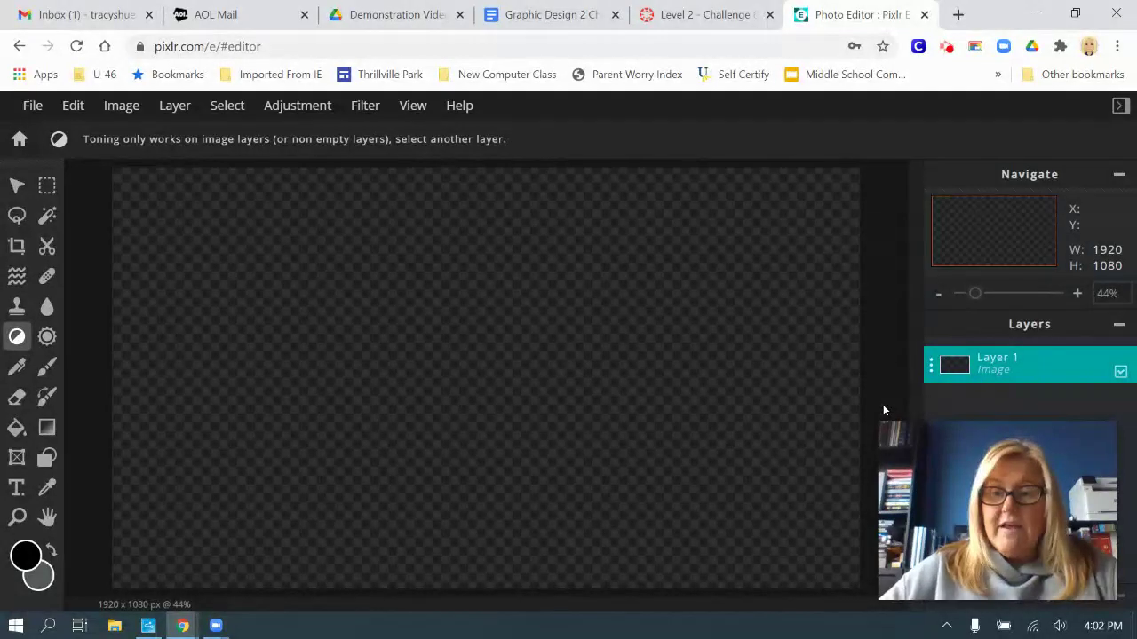
Set the foreground color to black (#000000) and fill the whole empty canvas with it using the Fill tool.
left_click(26, 556)
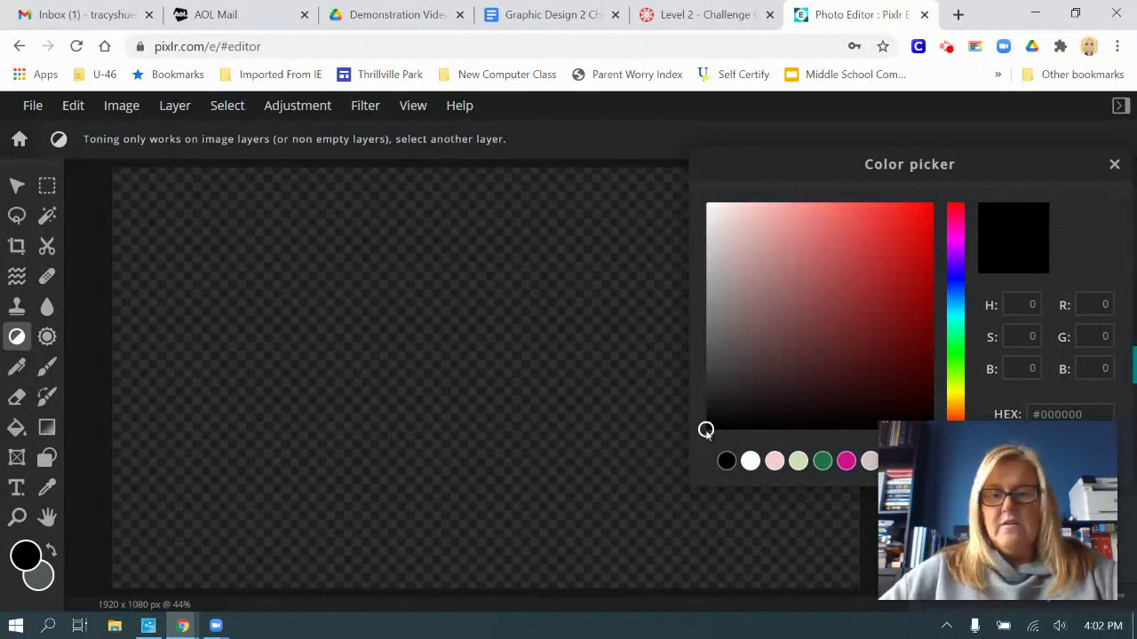
left_click_drag(994, 498, 881, 560)
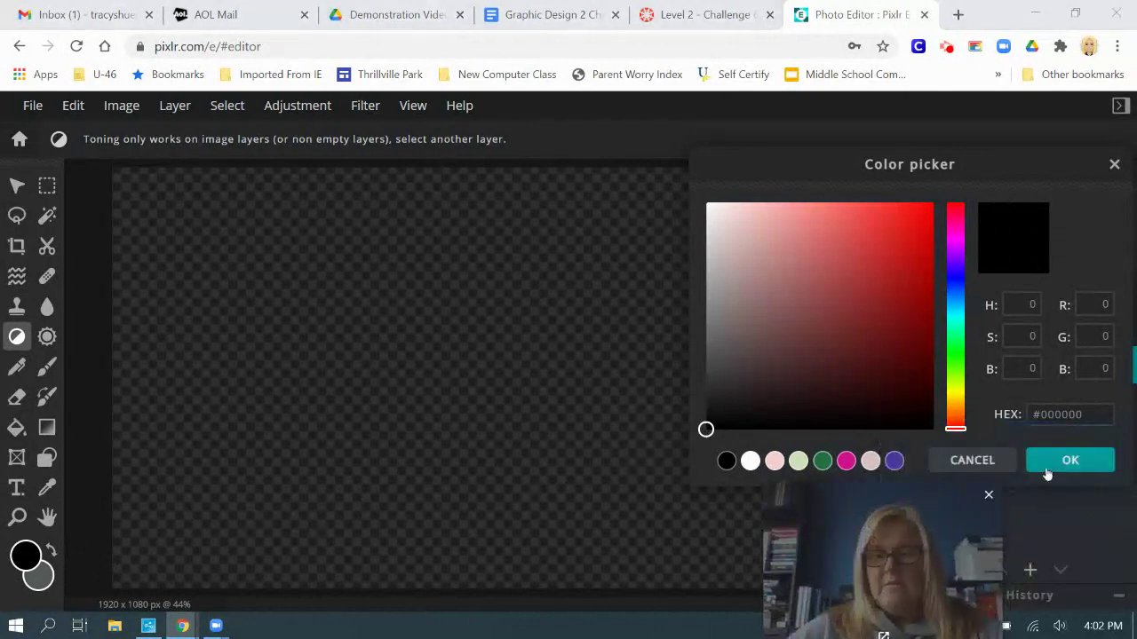
left_click(1047, 473)
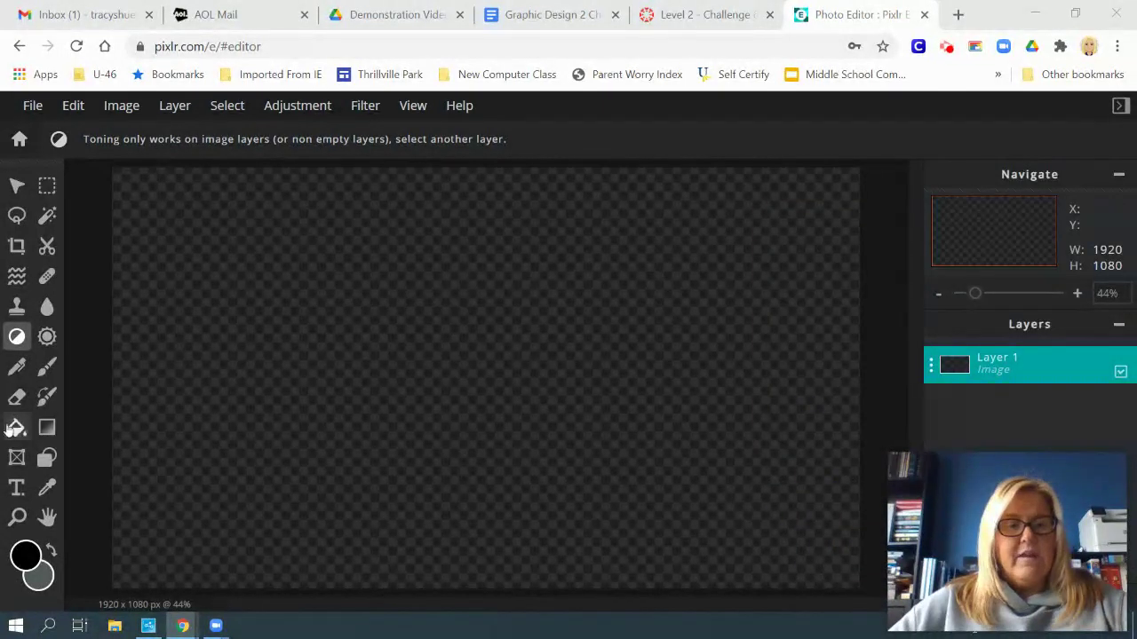
left_click(16, 428)
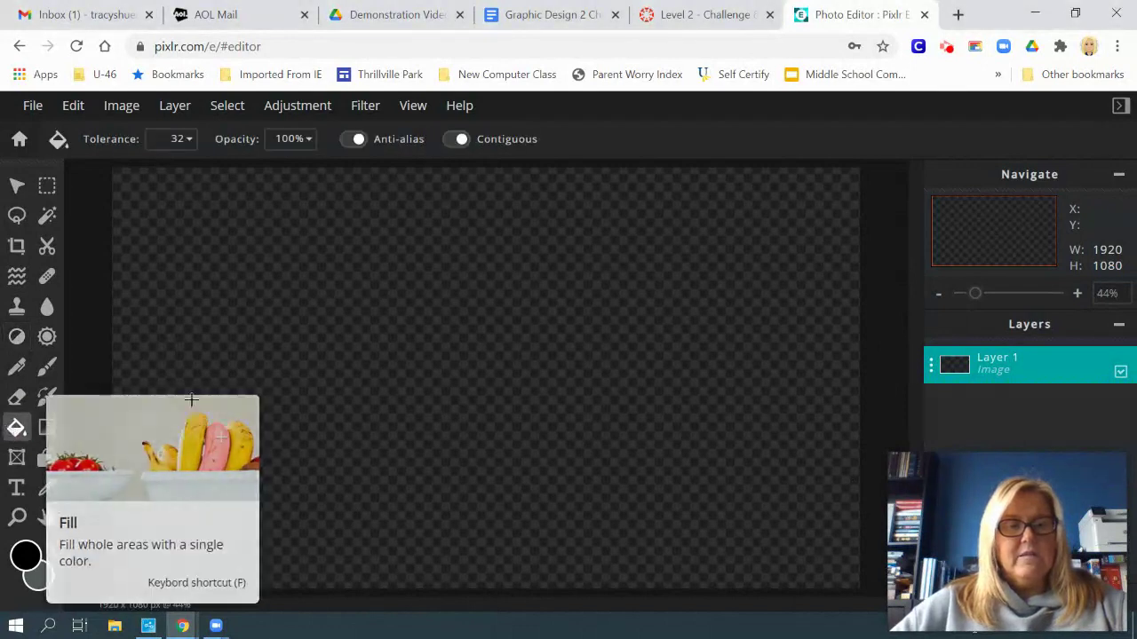
left_click(434, 367)
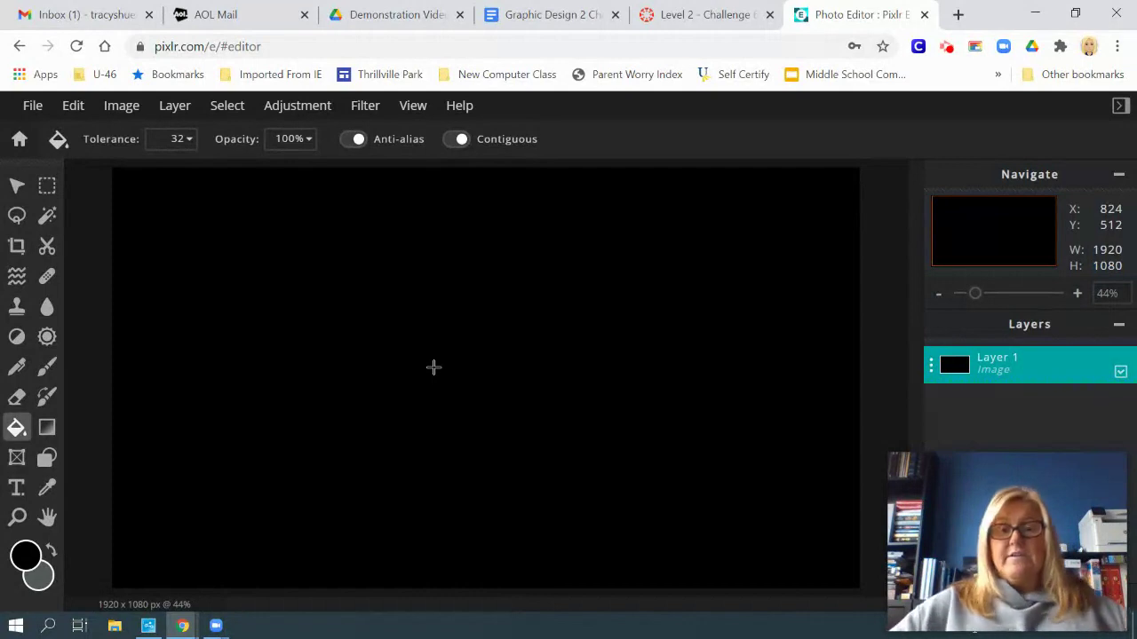
Add a text layer and replace its placeholder with the challenge example's two first names joined by "&".
left_click(21, 491)
left_click(137, 144)
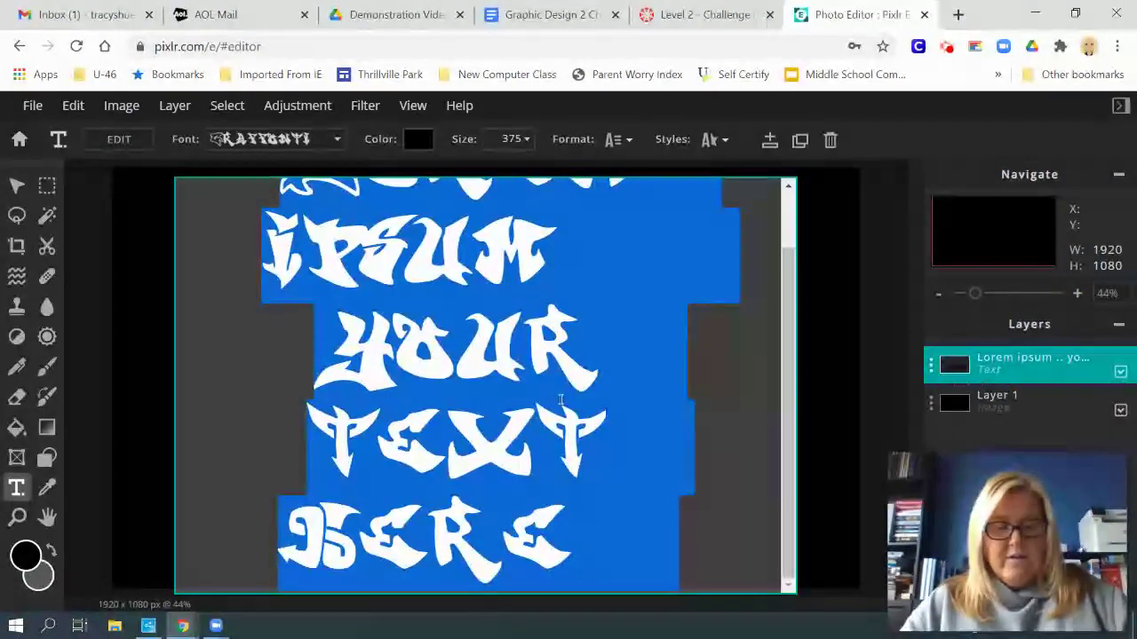
type("NATHAN 7")
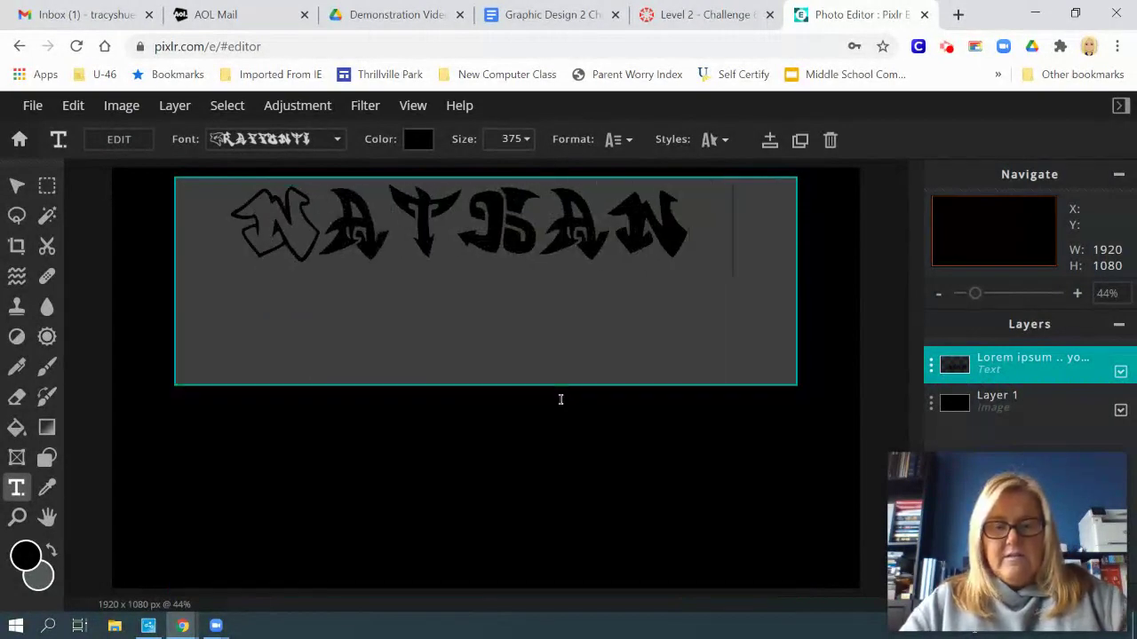
key("Return")
type("28")
key("BackSpace")
key("BackSpace")
key("BackSpace")
key("BackSpace")
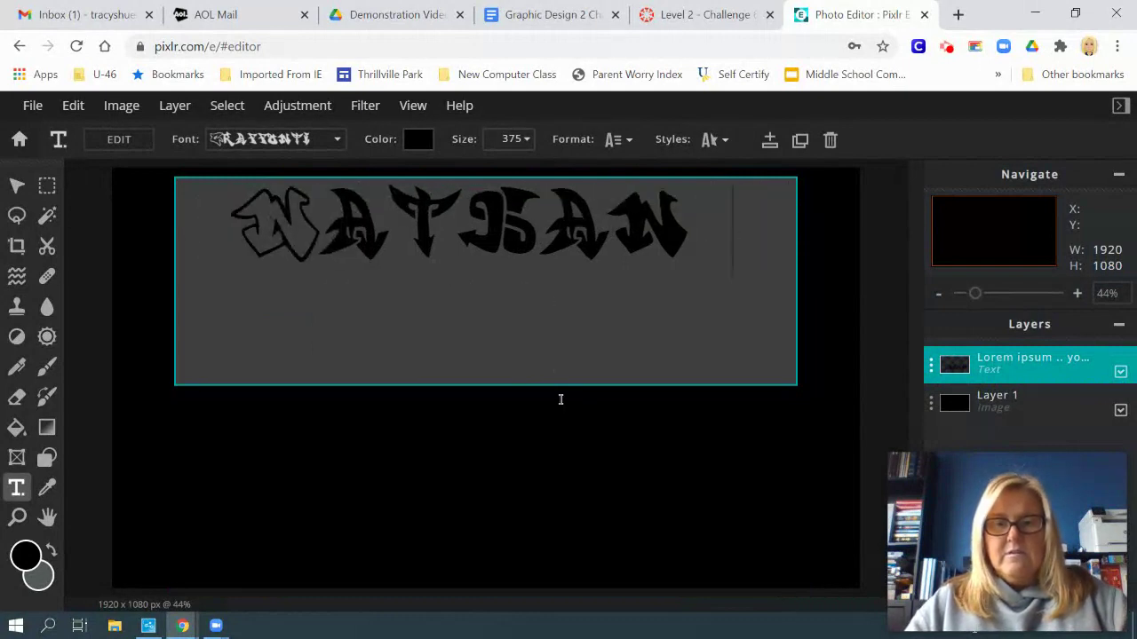
type("7")
key("Return")
type("Eulin")
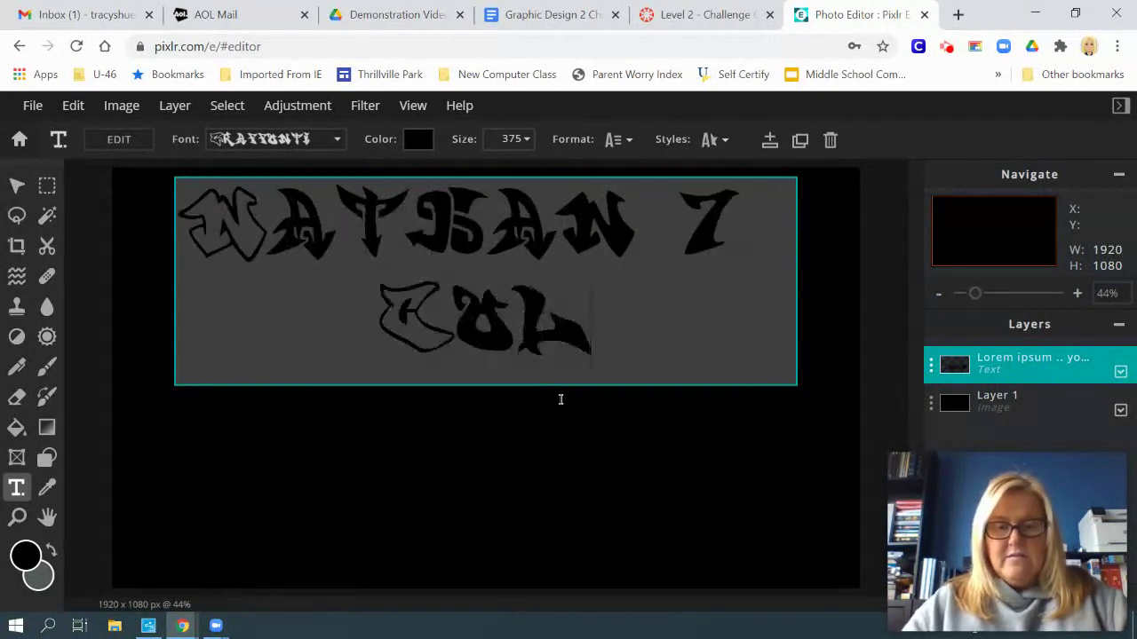
Select all of the names text and change its color to white.
left_click(665, 312)
key("ctrl+a")
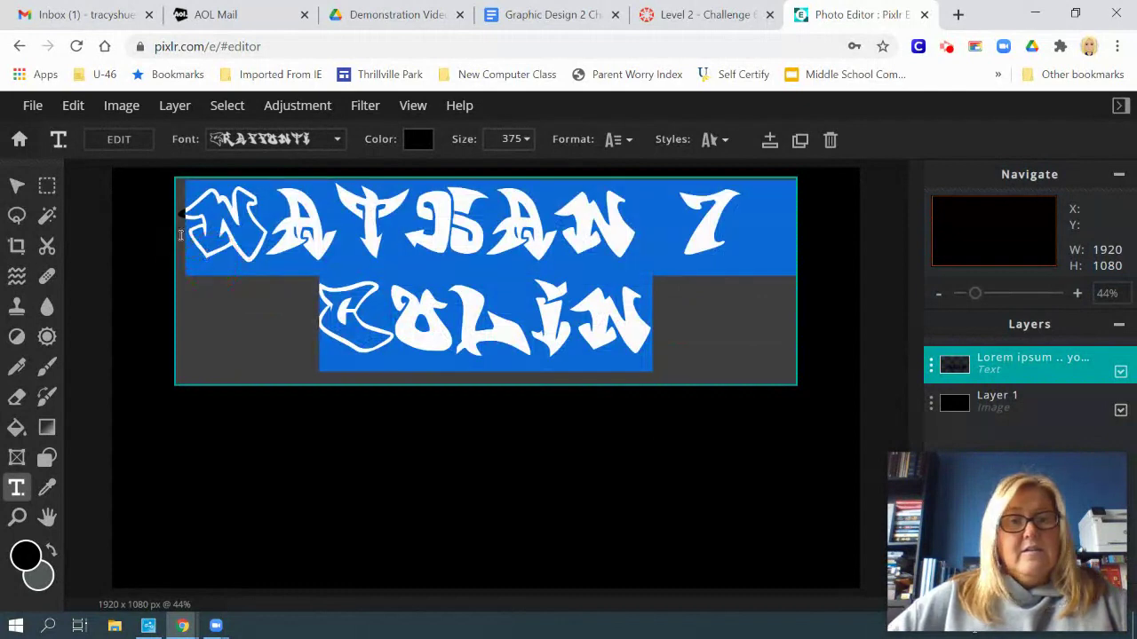
left_click(417, 139)
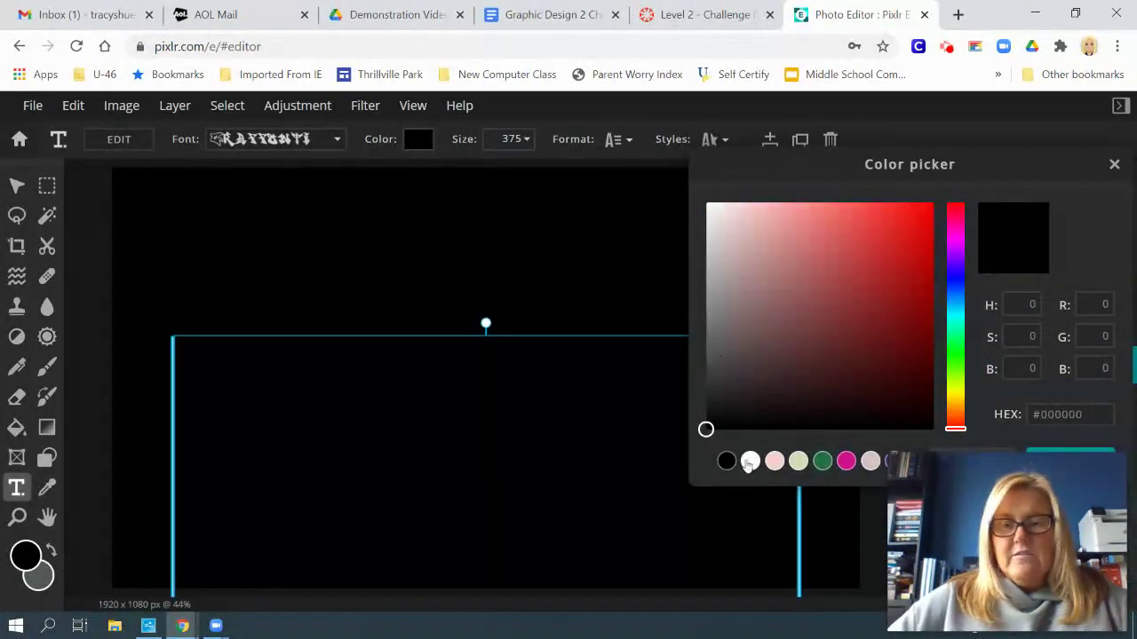
left_click(750, 460)
left_click(1066, 463)
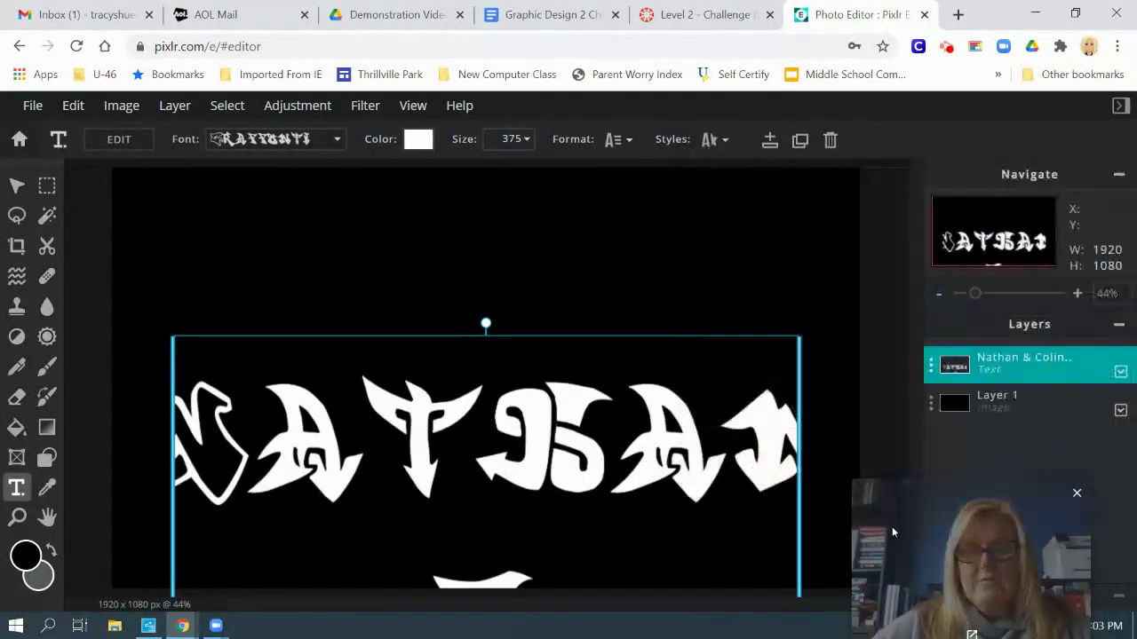
Browse the available fonts and apply the Icebold font to the names text.
left_click(319, 143)
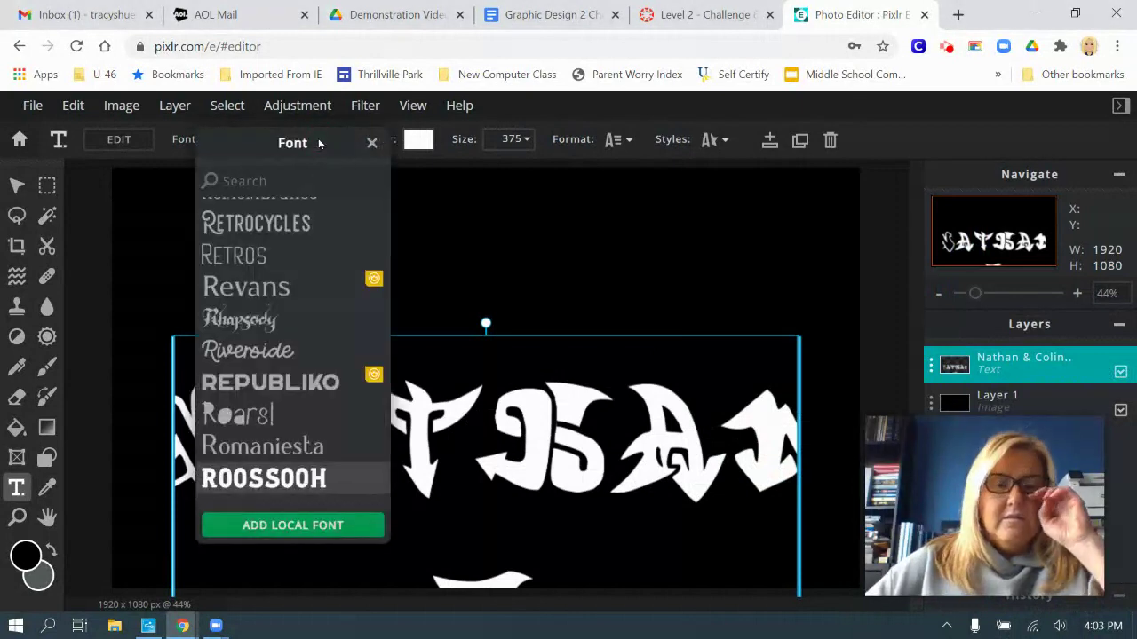
left_click(303, 293)
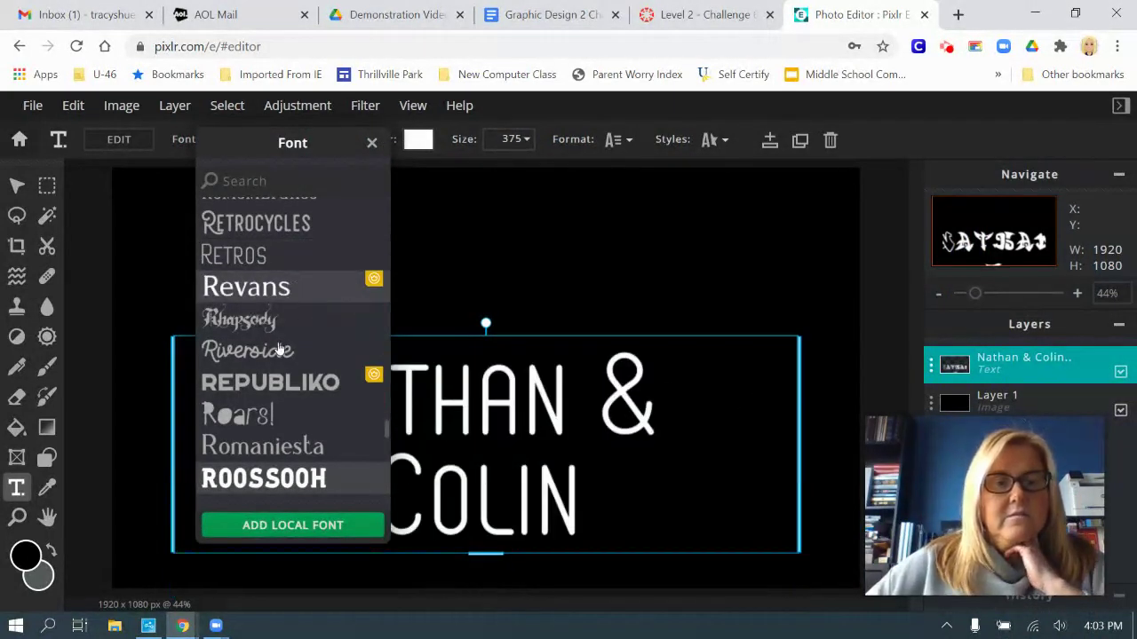
scroll(284, 338, "up", 5)
scroll(283, 355, "up", 3)
scroll(286, 368, "up", 6)
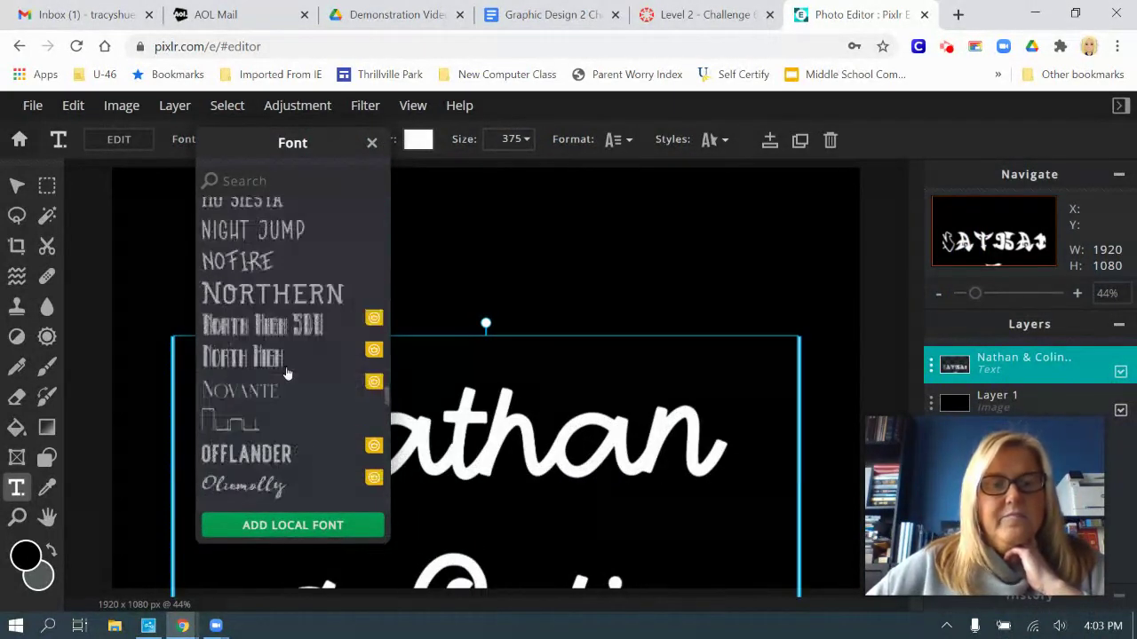
scroll(297, 374, "up", 5)
scroll(297, 376, "up", 5)
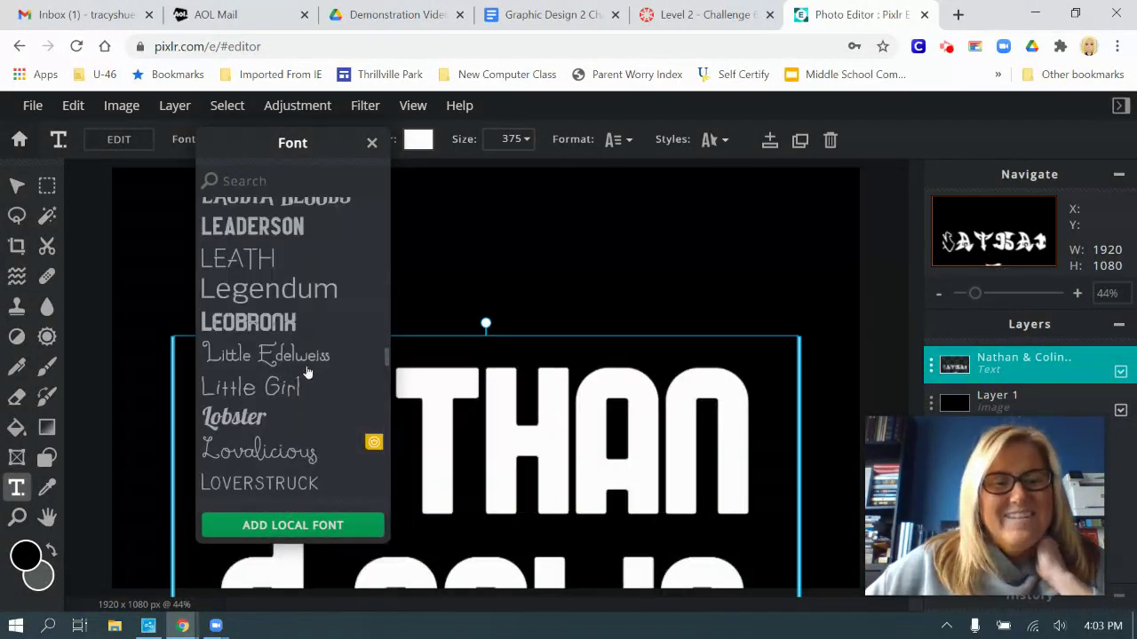
scroll(315, 390, "up", 4)
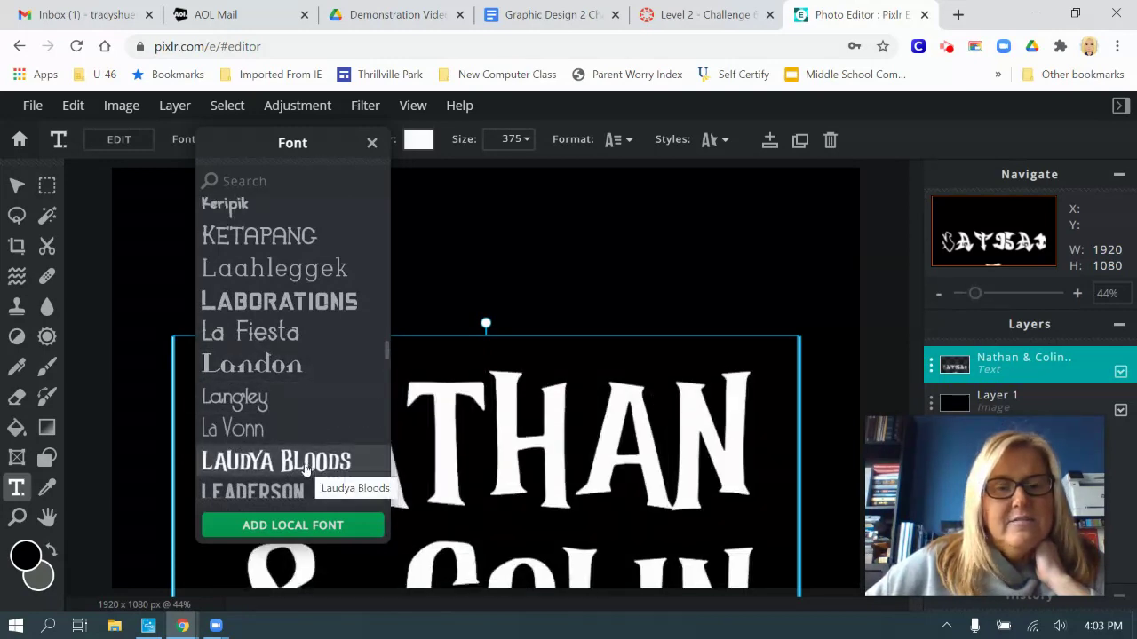
scroll(295, 382, "up", 4)
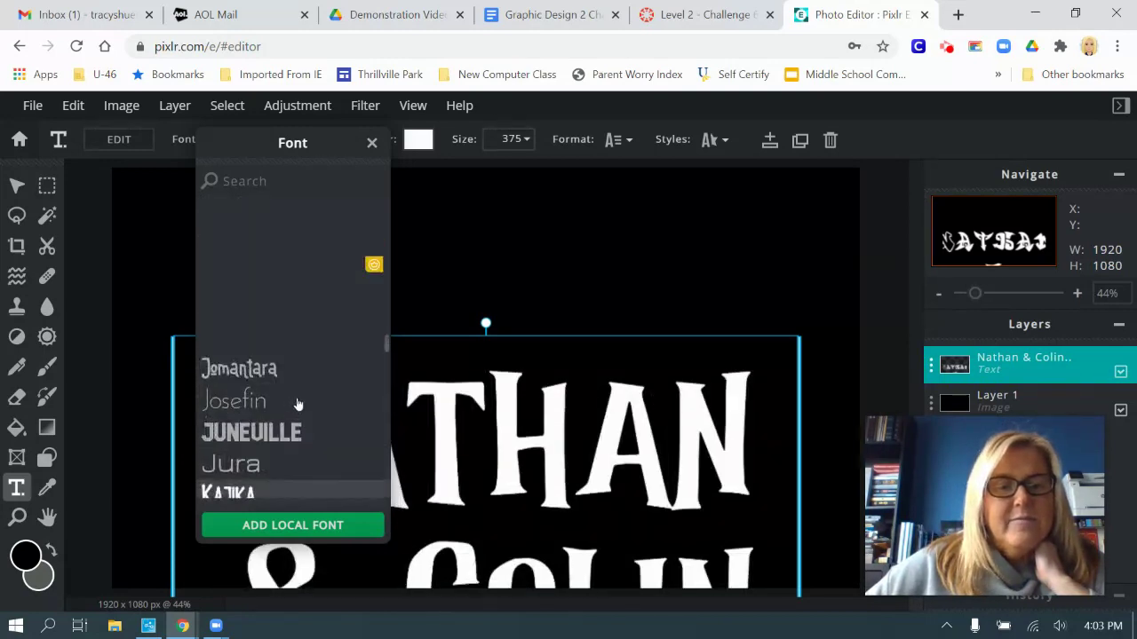
scroll(291, 405, "up", 3)
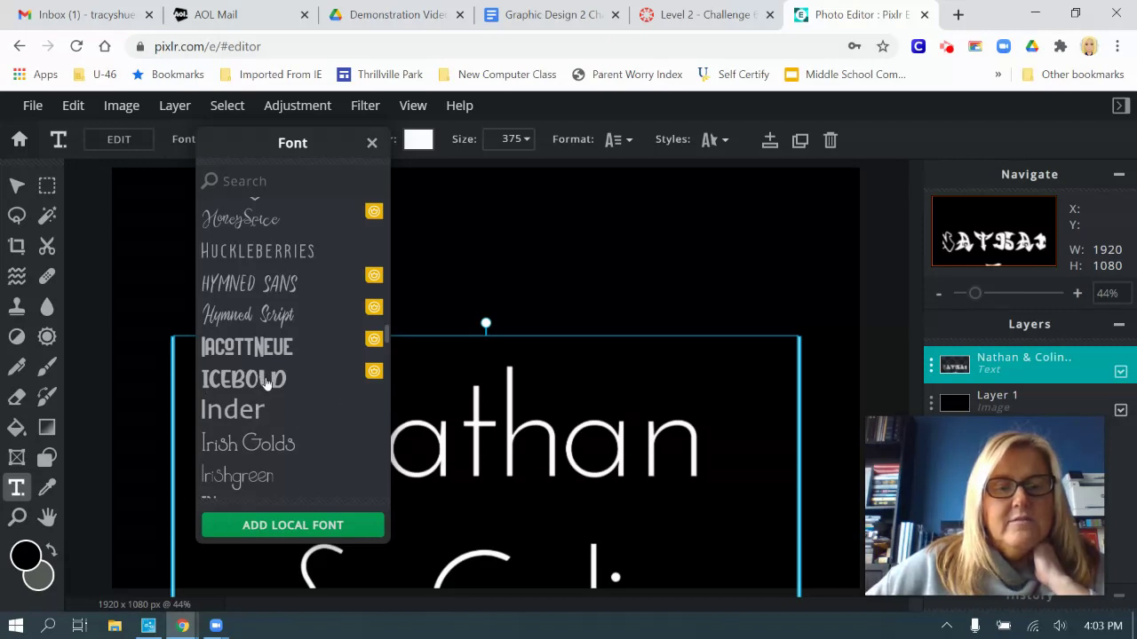
left_click(266, 380)
scroll(268, 408, "up", 1)
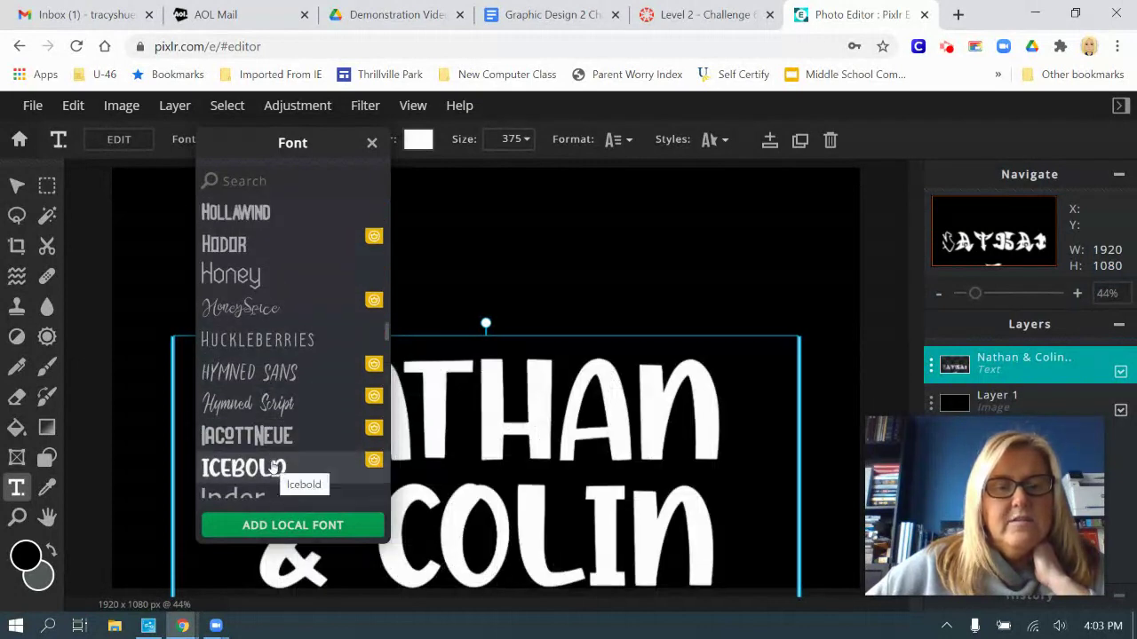
left_click(736, 388)
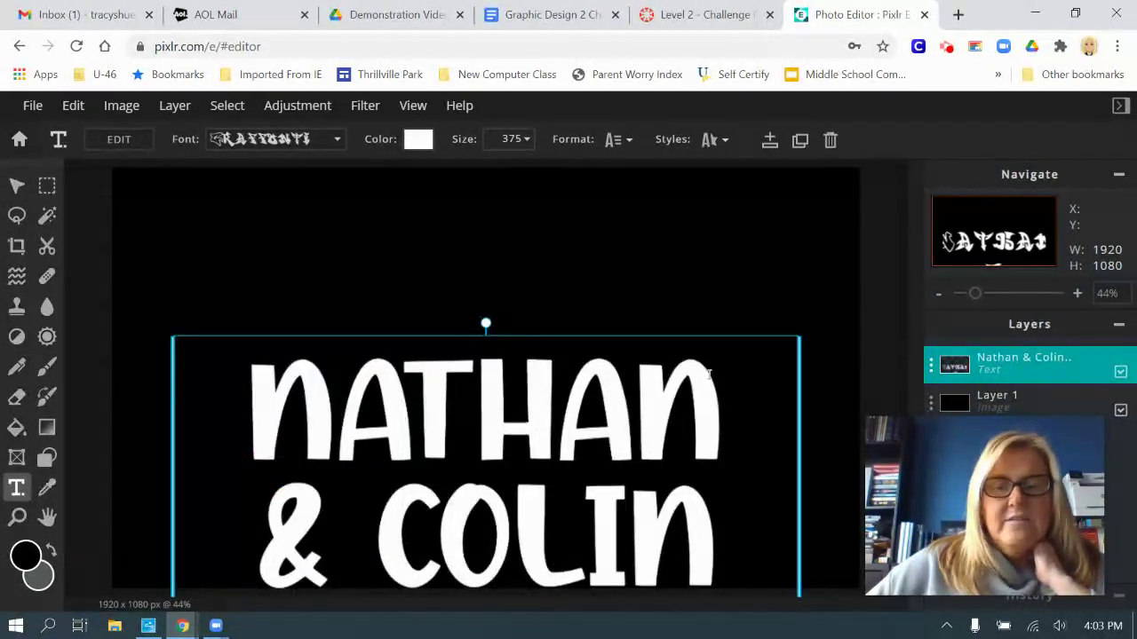
Move the text box up toward the canvas middle and widen it on both sides to span the canvas width.
left_click_drag(574, 447, 563, 340)
left_click_drag(799, 368, 857, 366)
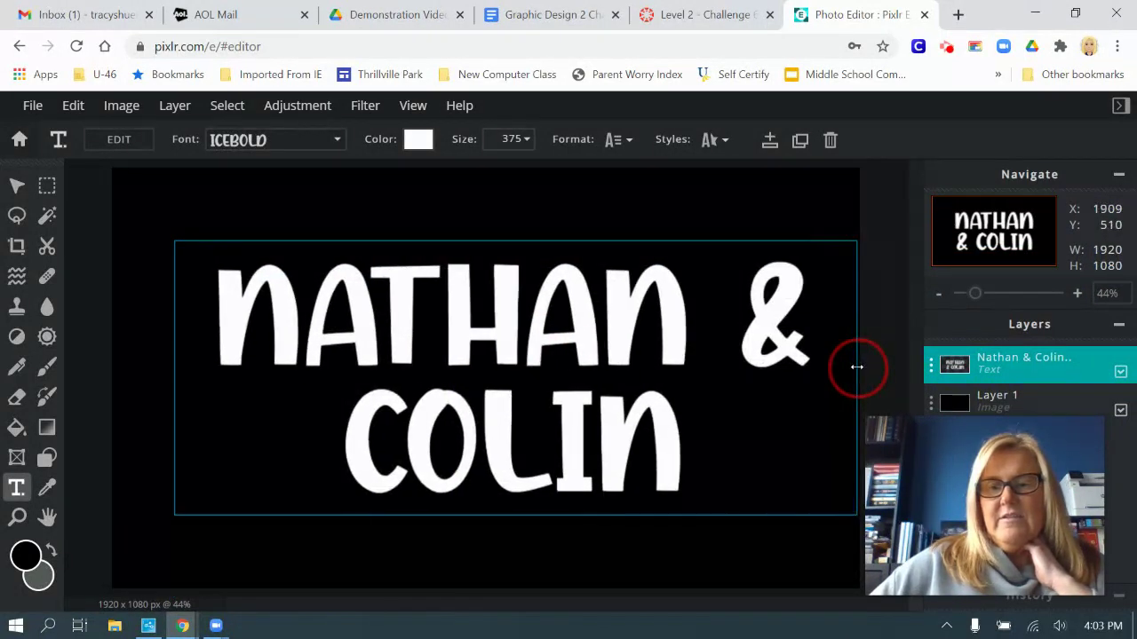
left_click_drag(180, 390, 103, 388)
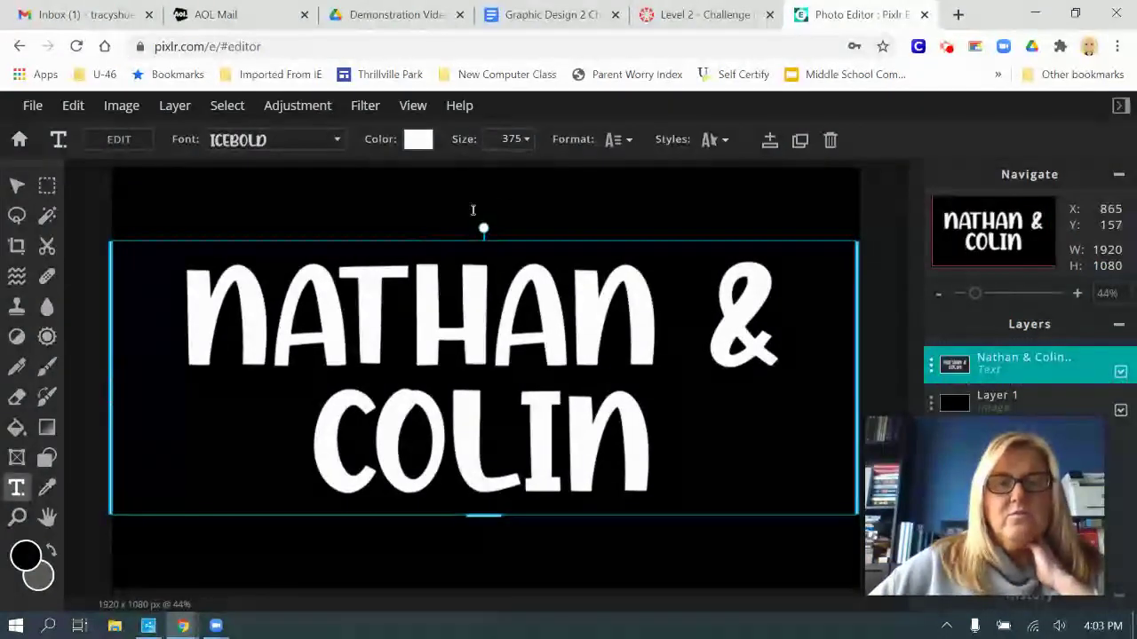
Try several font sizes for the names text and set it to 270 to fit both names on one line.
left_click(530, 140)
mouse_move(459, 171)
left_mouse_down()
mouse_move(426, 172)
mouse_move(445, 170)
left_mouse_up()
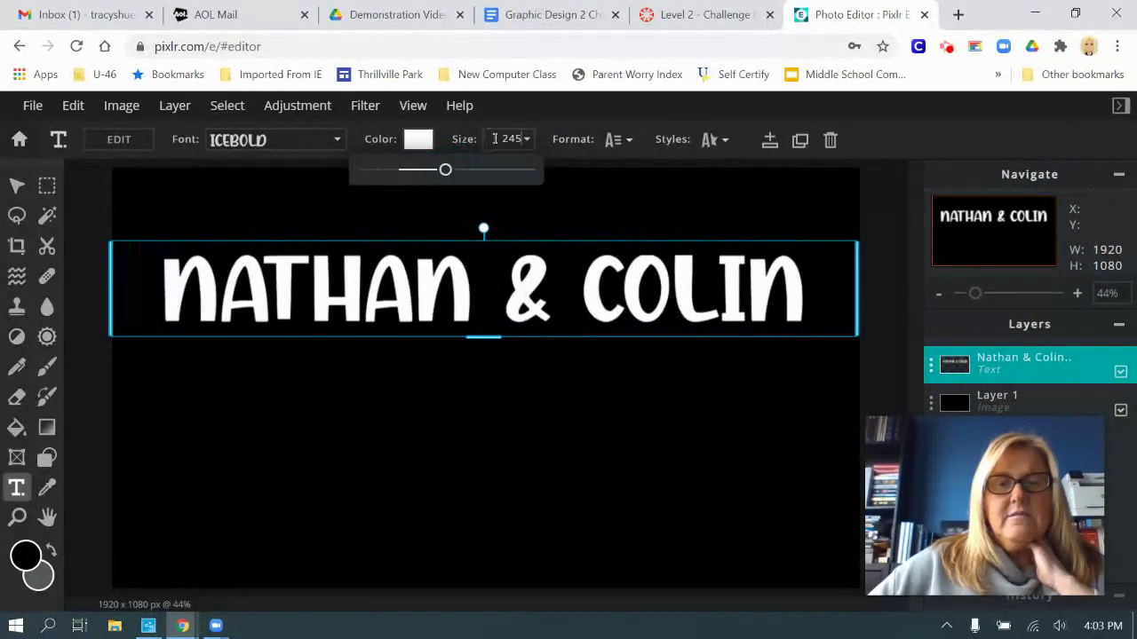
type("300")
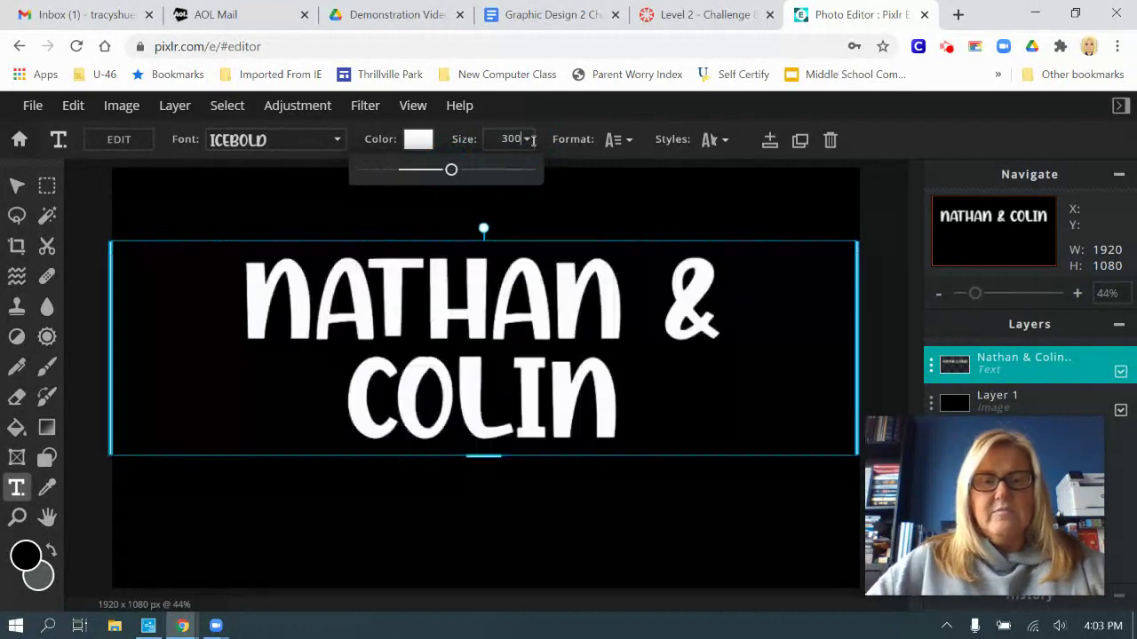
double_click(508, 139)
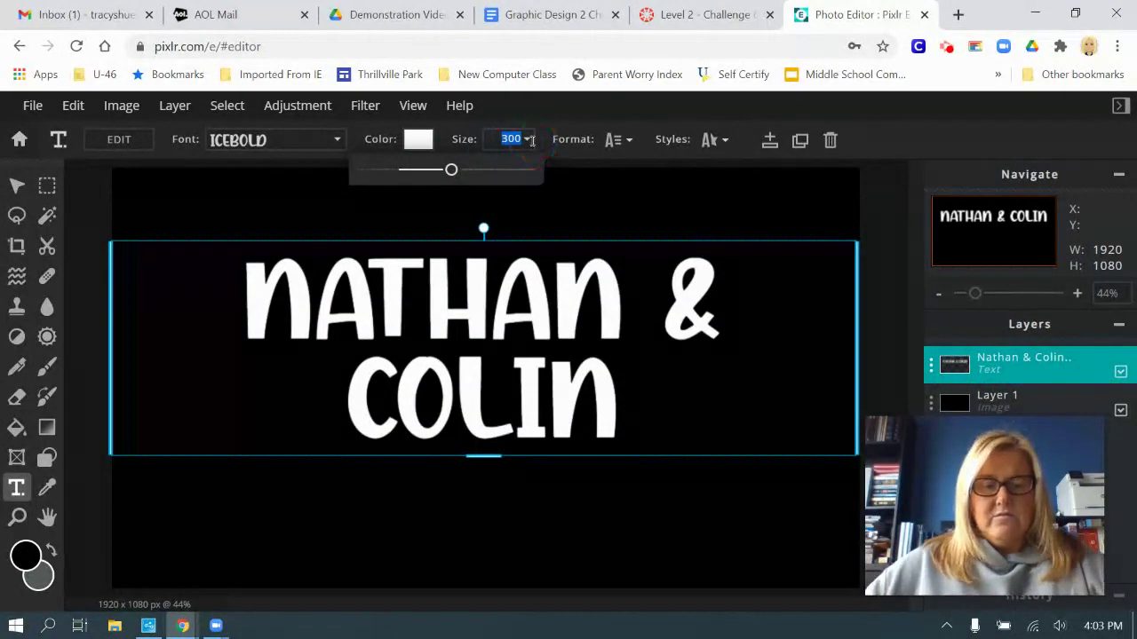
type("280")
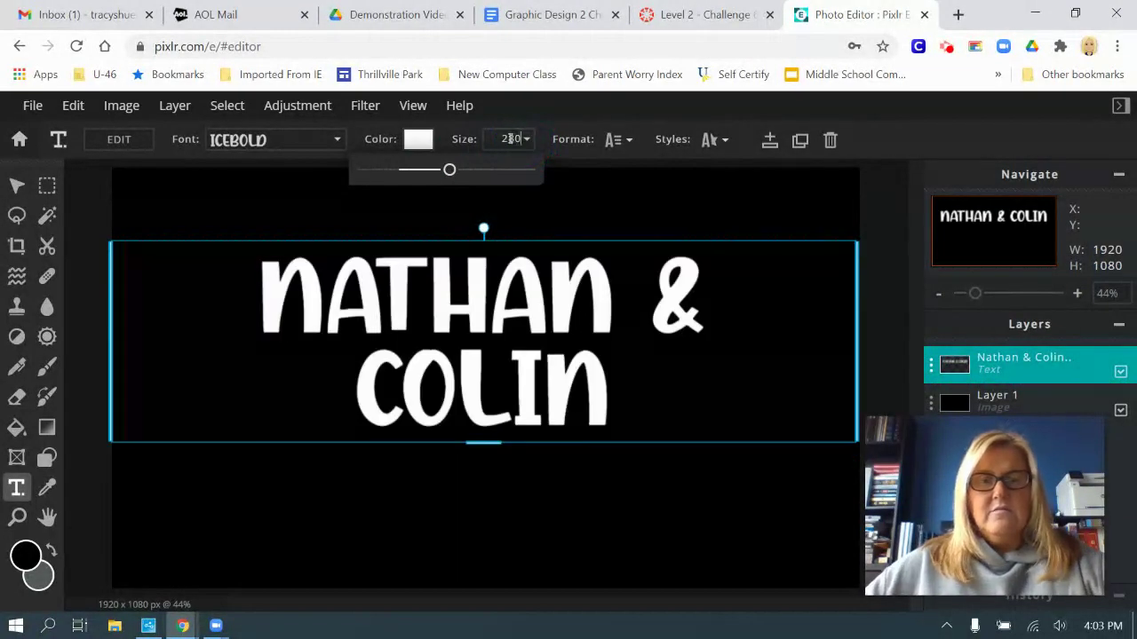
type("270")
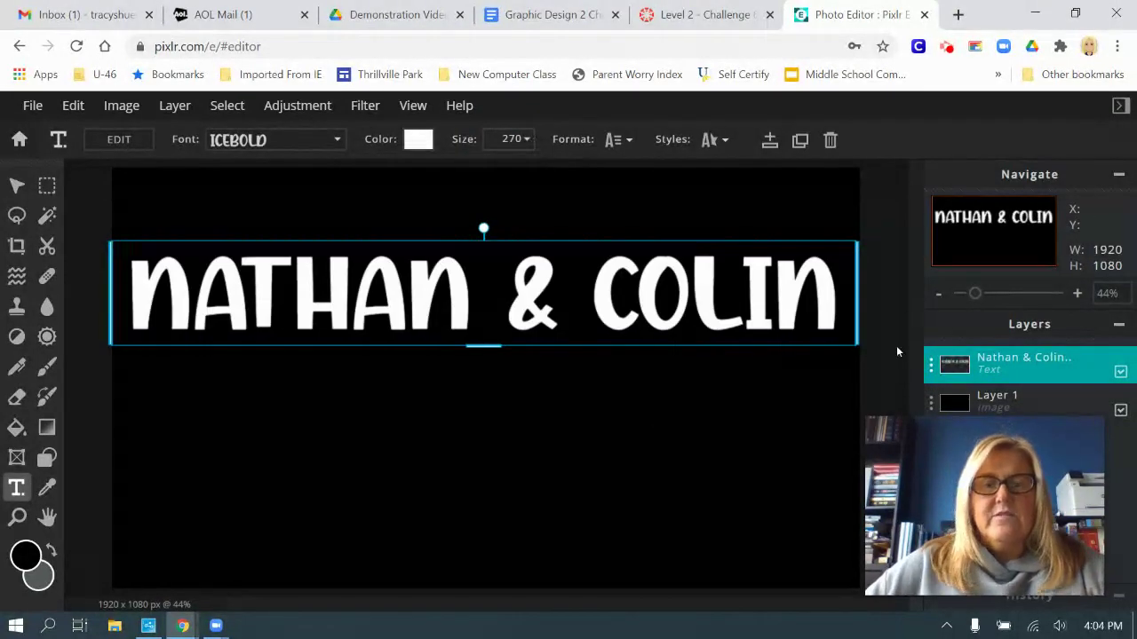
Center the names text vertically on the canvas and rasterize its layer.
left_click_drag(527, 291, 525, 374)
left_click(174, 105)
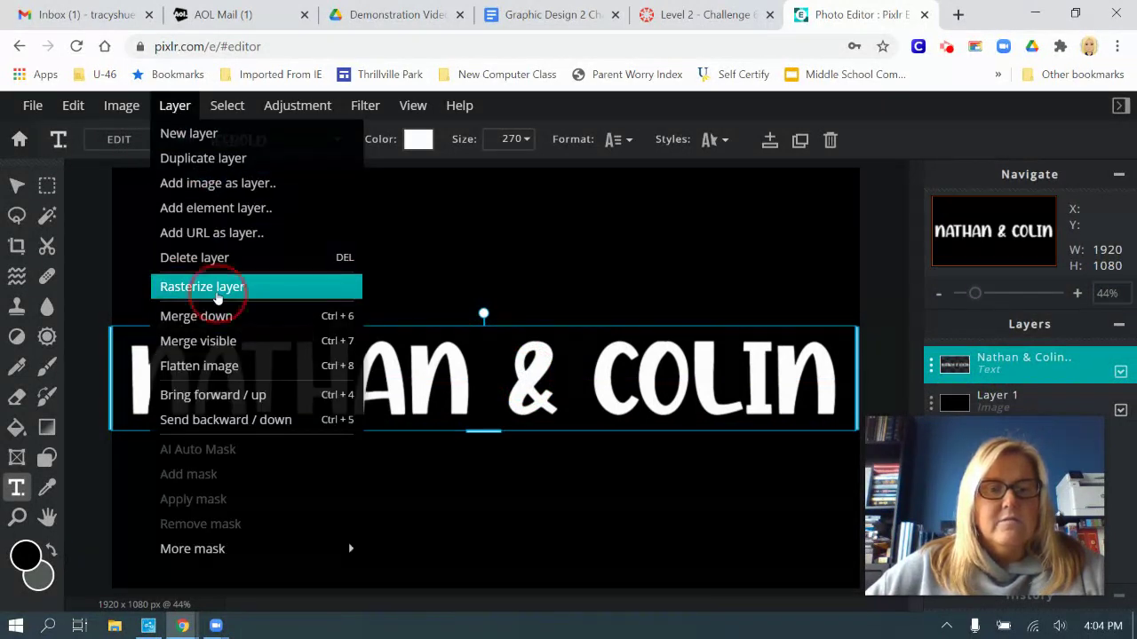
left_click(218, 295)
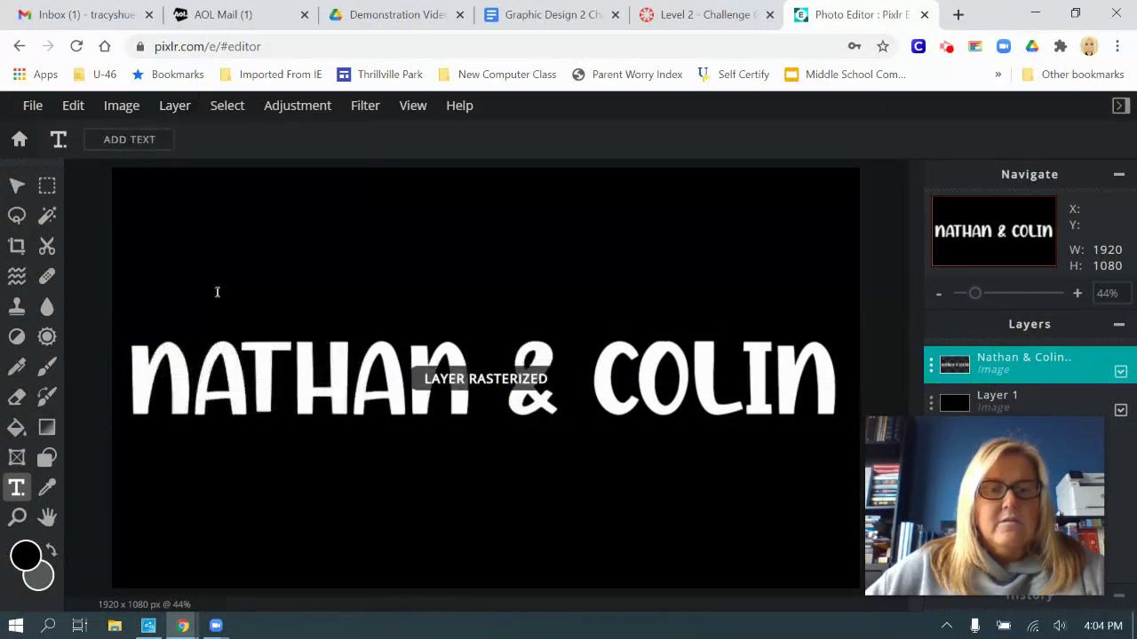
Rename the rasterized names layer as Name-1.
left_click(931, 368)
left_click_drag(865, 326, 670, 325)
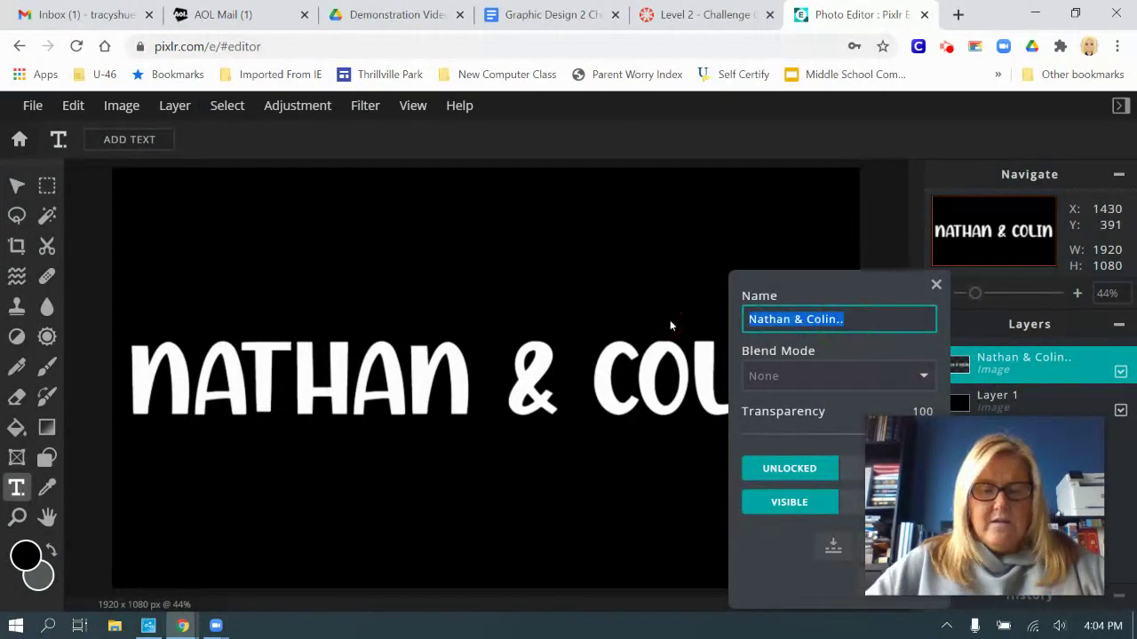
type("Name-1")
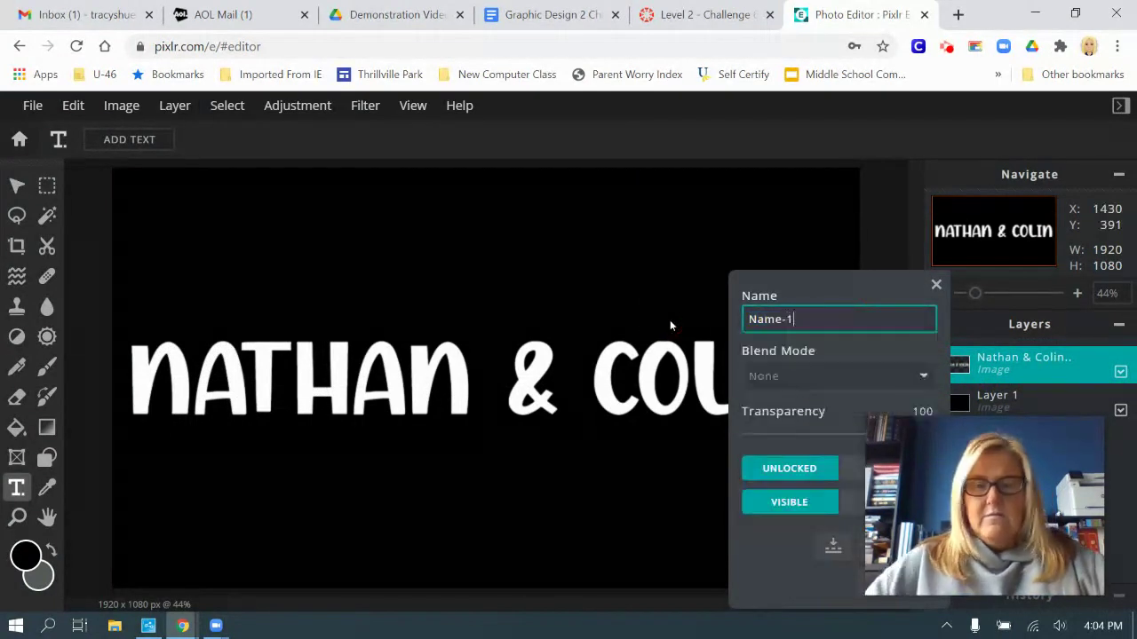
left_click(936, 285)
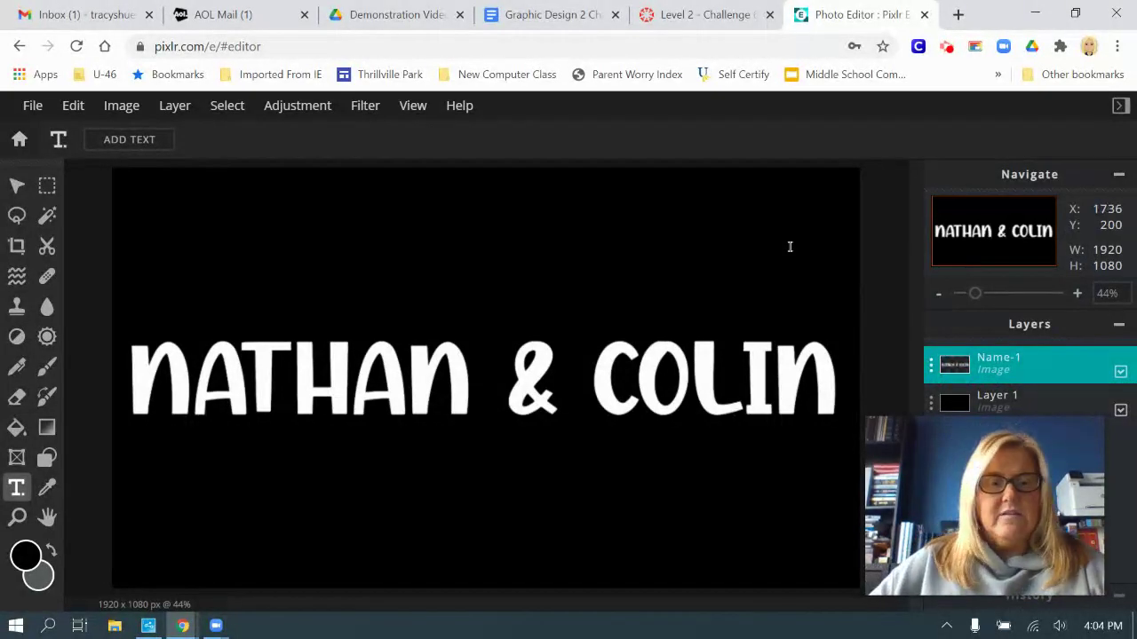
Check the challenge instructions, return to Pixlr E and duplicate the Name-1 layer twice.
left_click(686, 19)
scroll(852, 297, "down", 5)
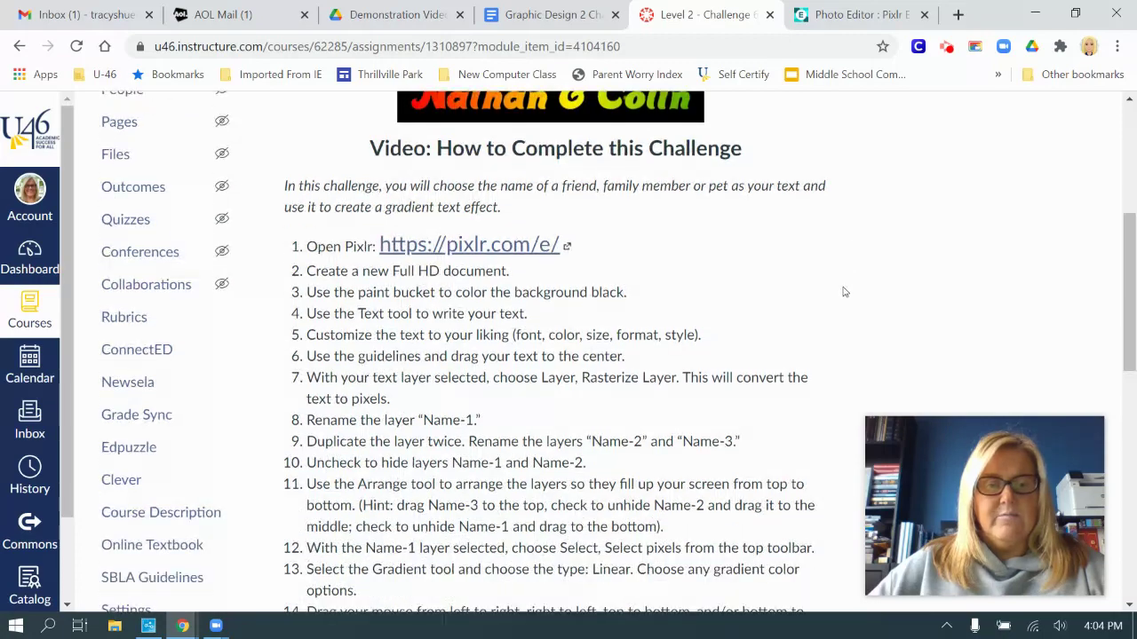
scroll(845, 293, "up", 1)
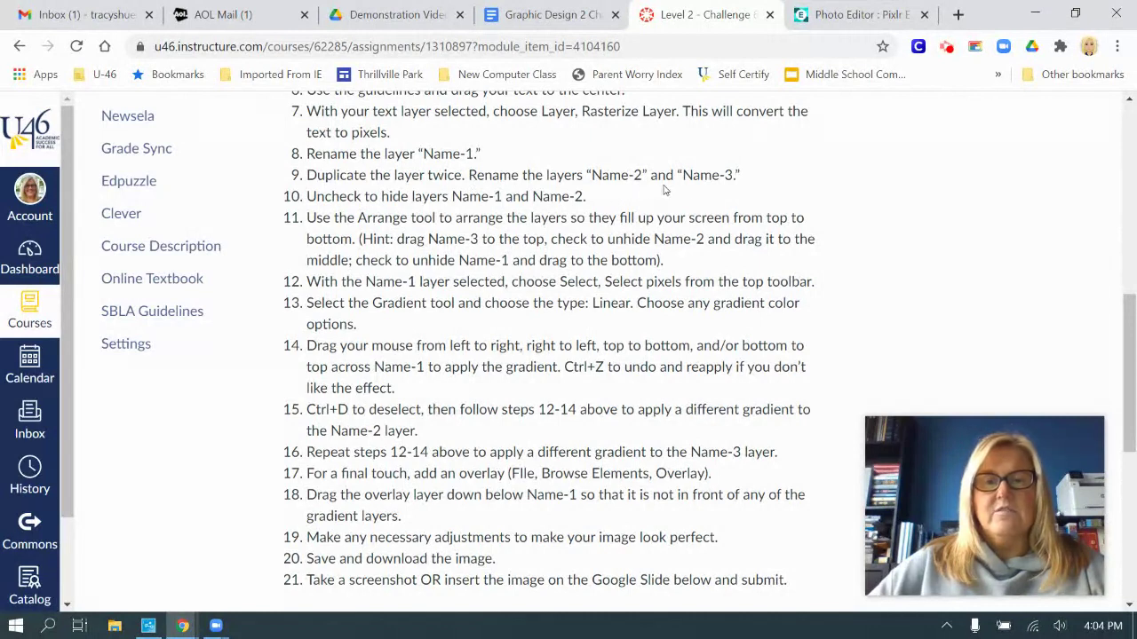
left_click(857, 12)
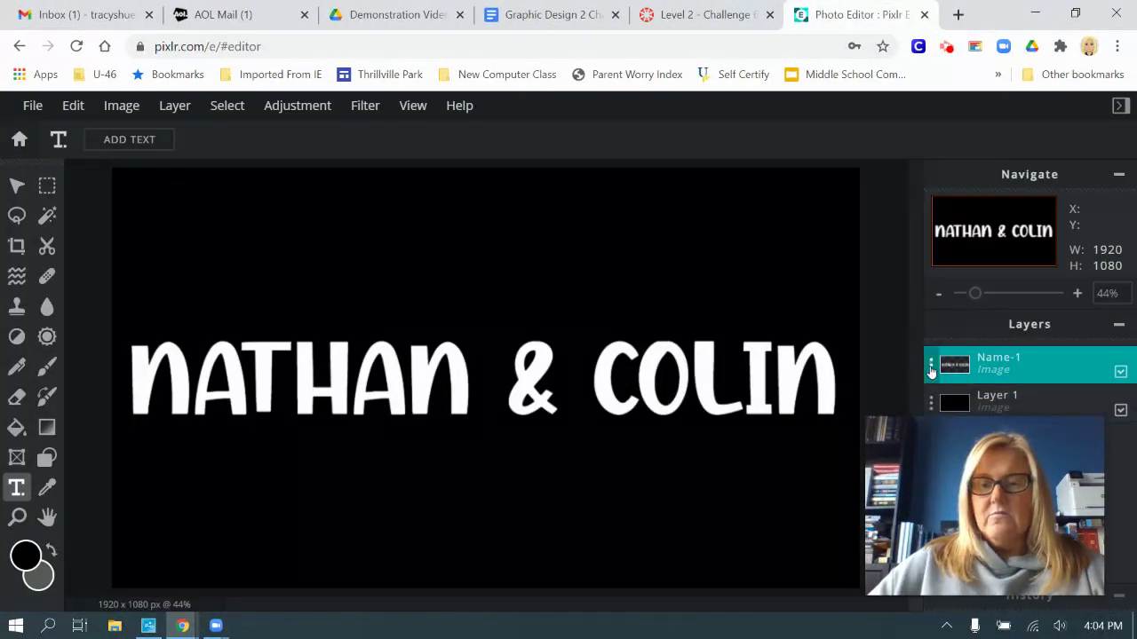
left_click(931, 367)
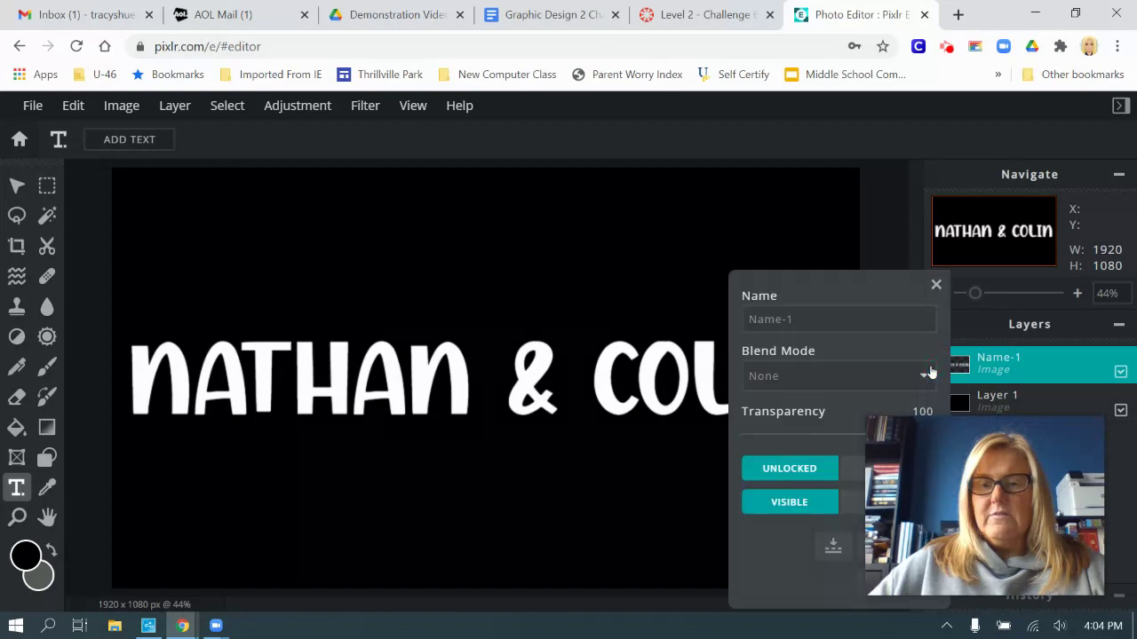
left_click_drag(944, 502, 94, 394)
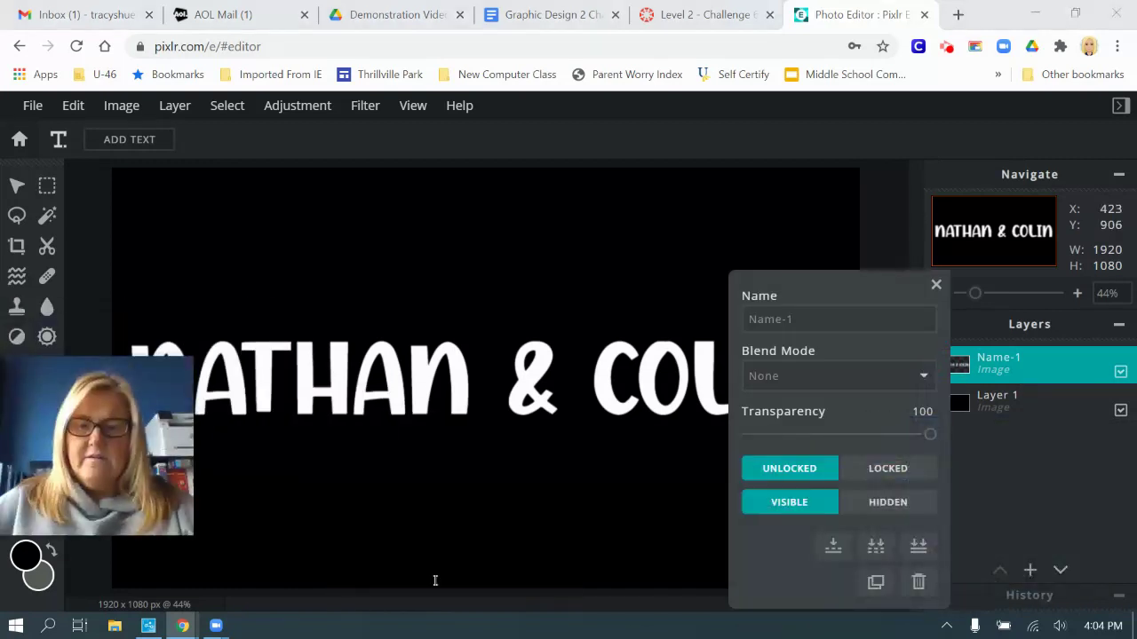
left_click(875, 581)
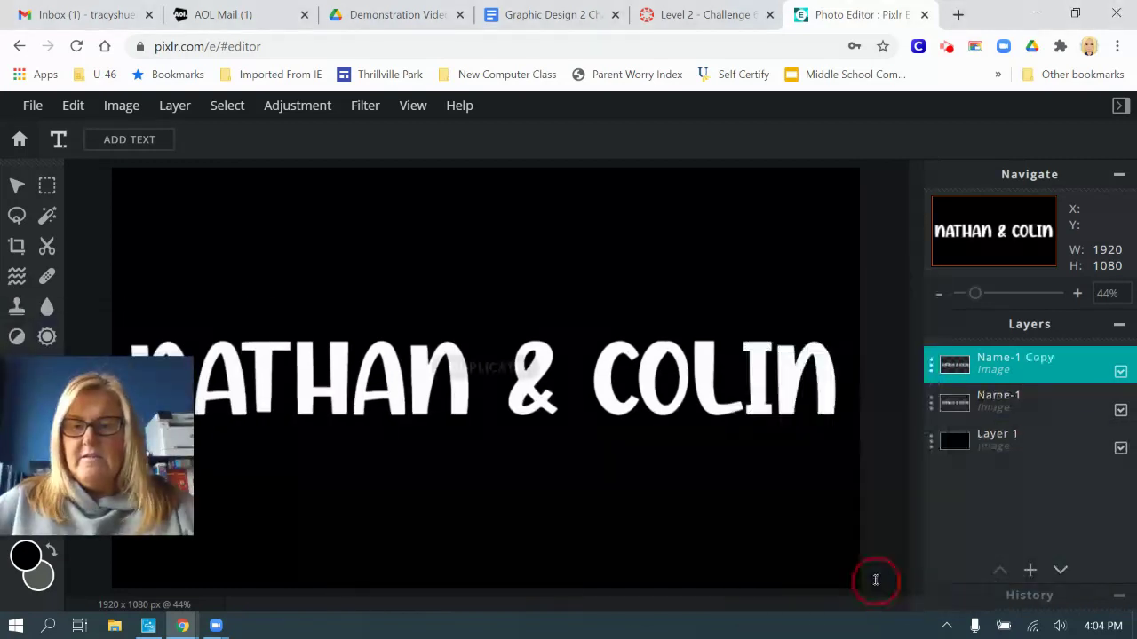
left_click(930, 366)
left_click(876, 581)
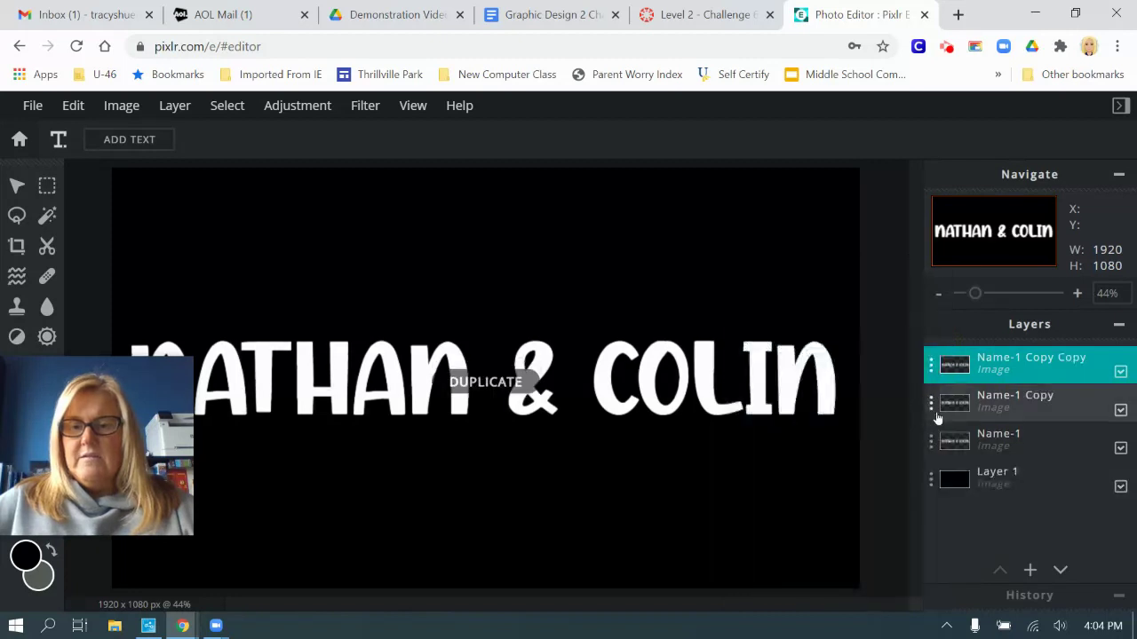
Rename the first copy of the Name-1 layer as Name-2.
left_click(930, 407)
left_click(787, 320)
left_click_drag(789, 320, 839, 320)
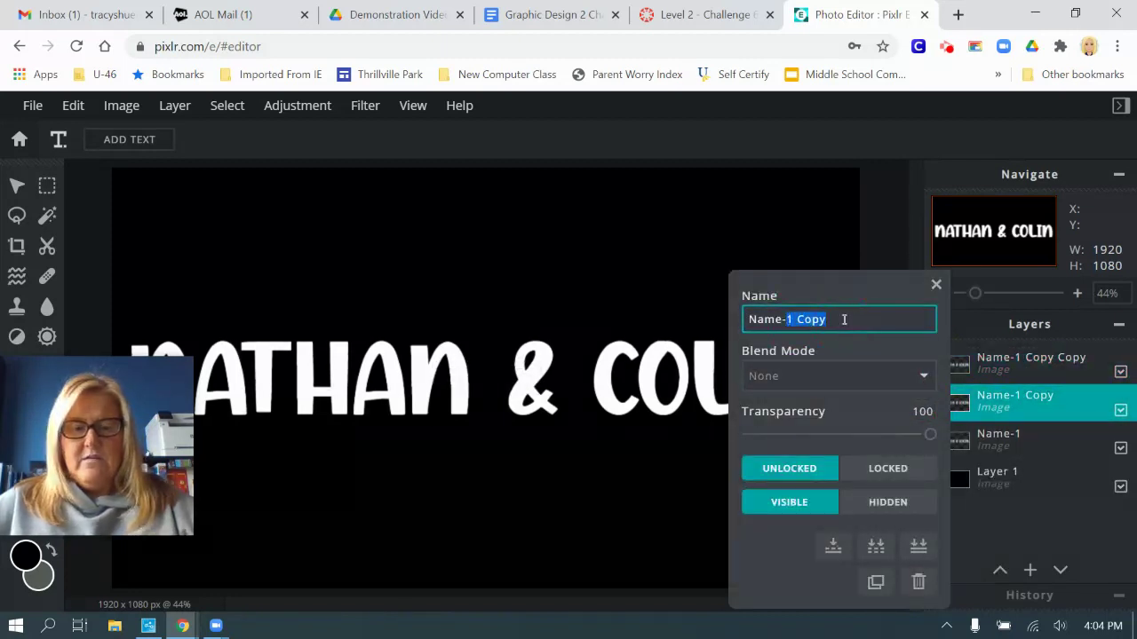
type("2")
left_click(933, 285)
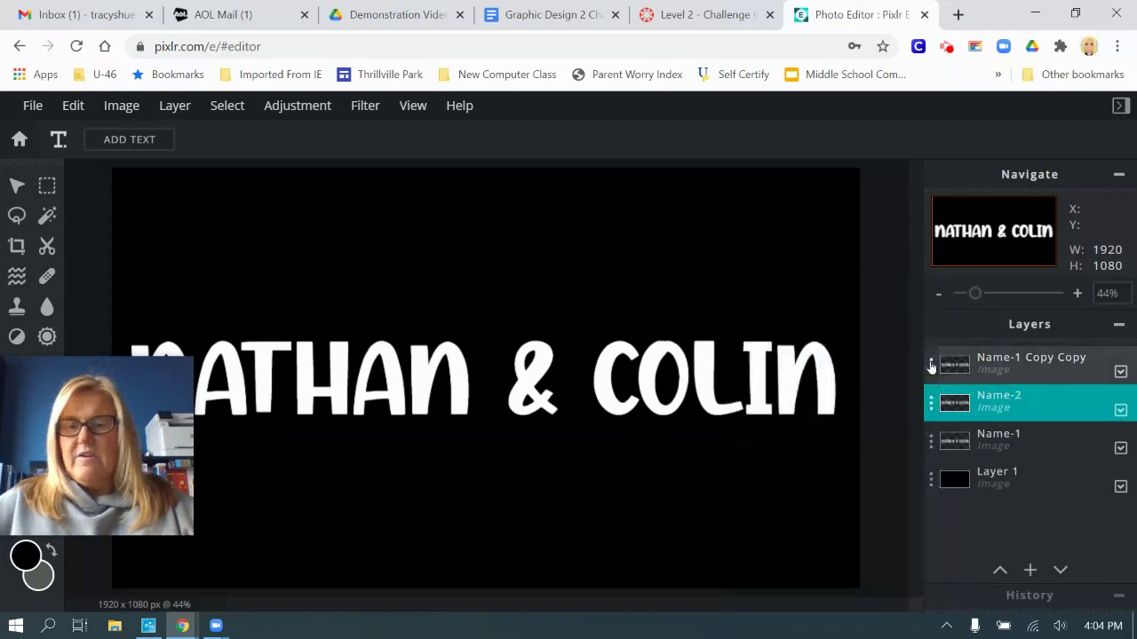
Rename the uppermost copy of the names layer as Name-3.
left_click(931, 365)
left_click(789, 320)
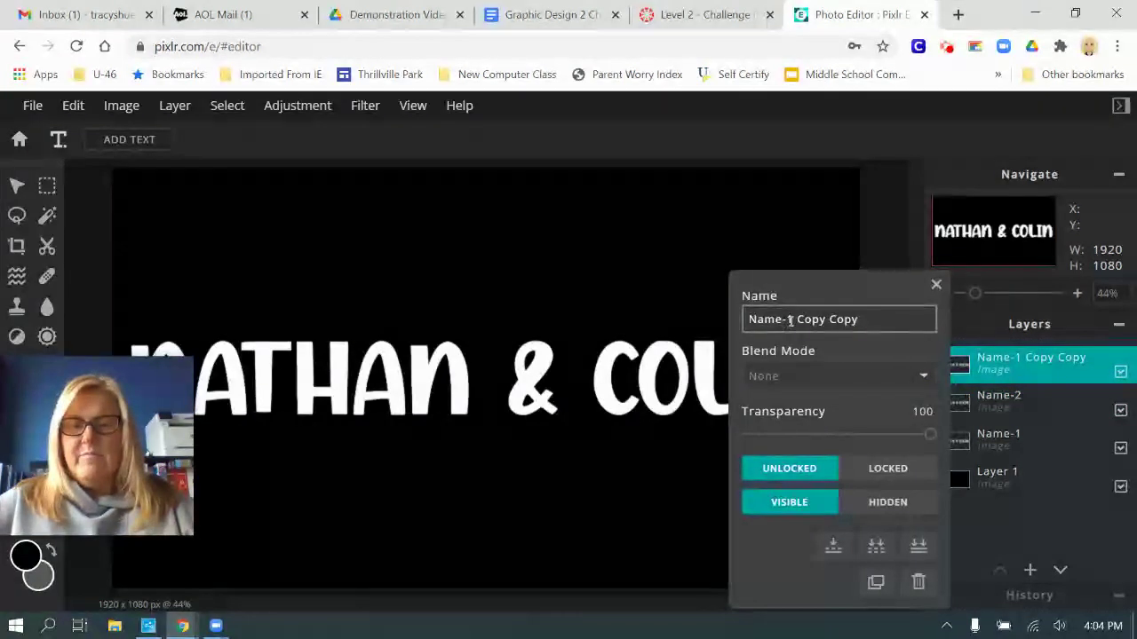
left_click_drag(788, 320, 827, 322)
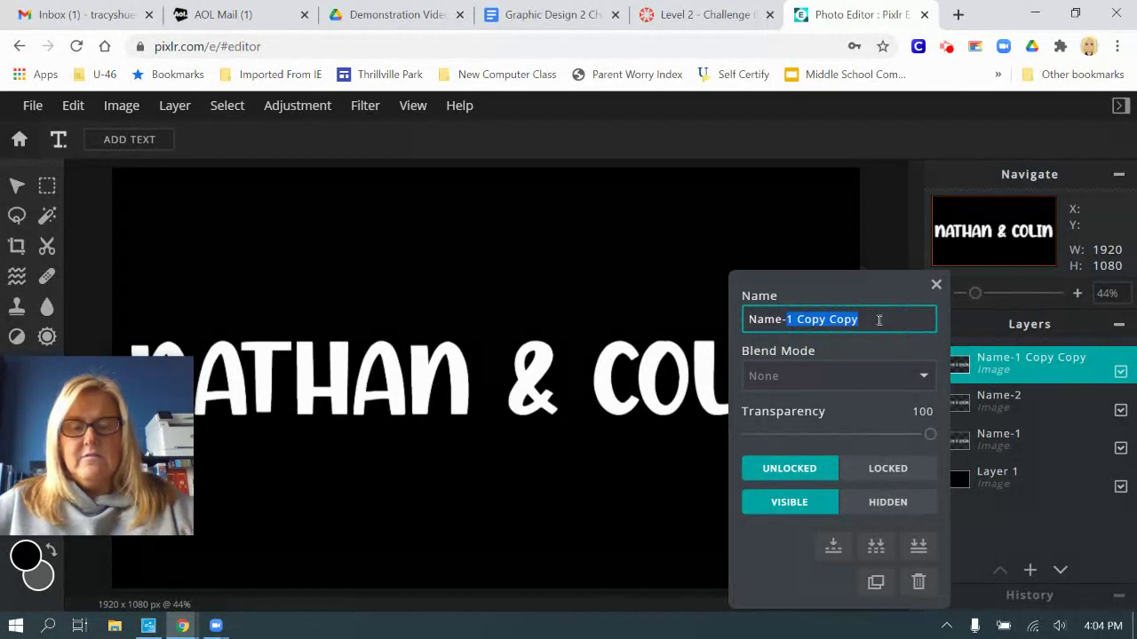
type("3")
left_click(934, 285)
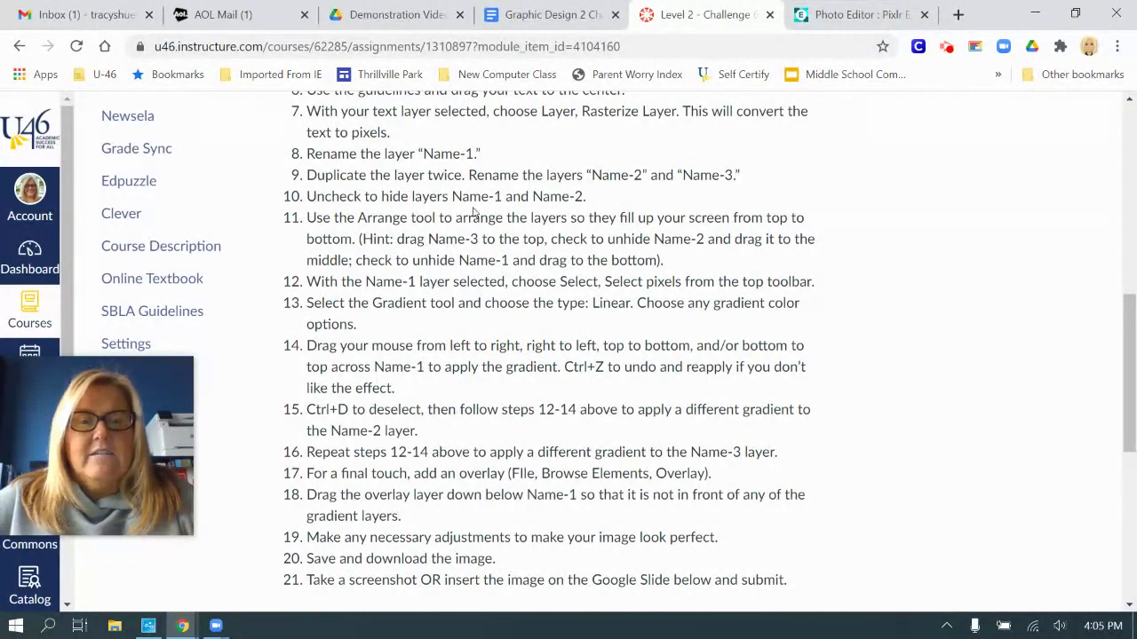
Hide the Name-1 and Name-2 layers so that only Name-3 shows over the background.
left_click(857, 14)
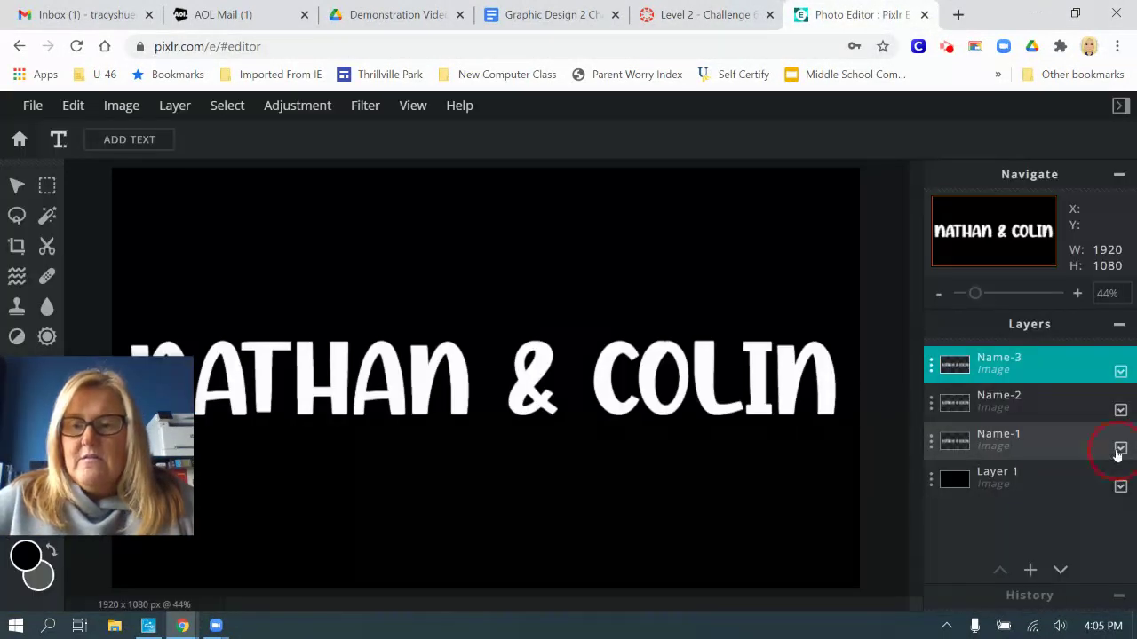
left_click(1120, 448)
left_click(1121, 410)
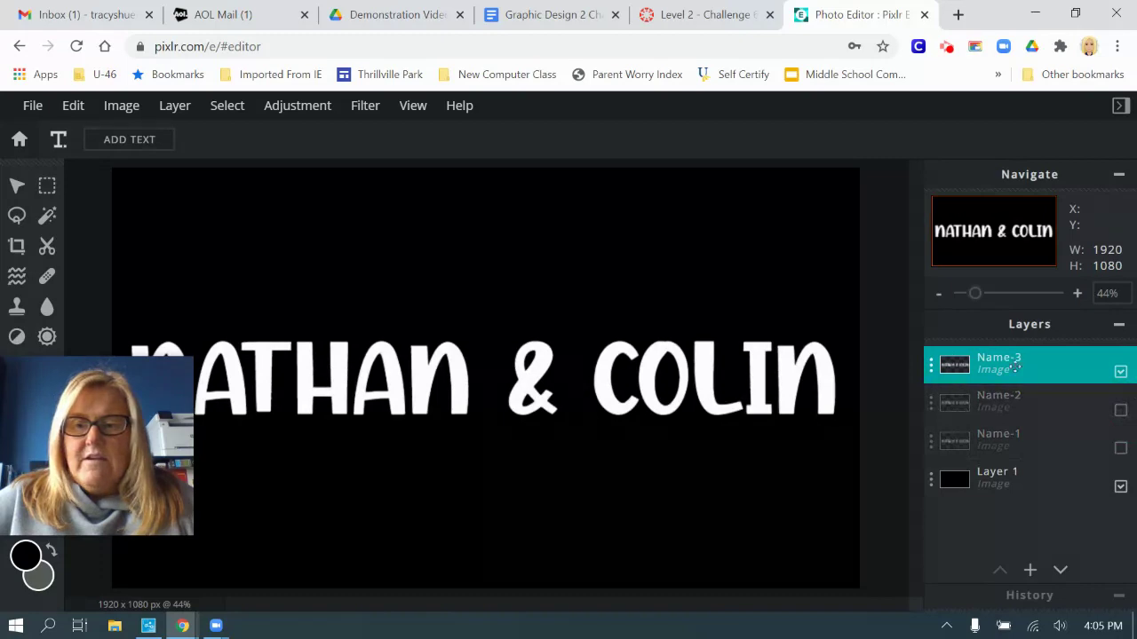
Use the Arrange tool to move the Name-3 text up near the canvas's upper edge, at about X 0, Y 70.
left_click(666, 21)
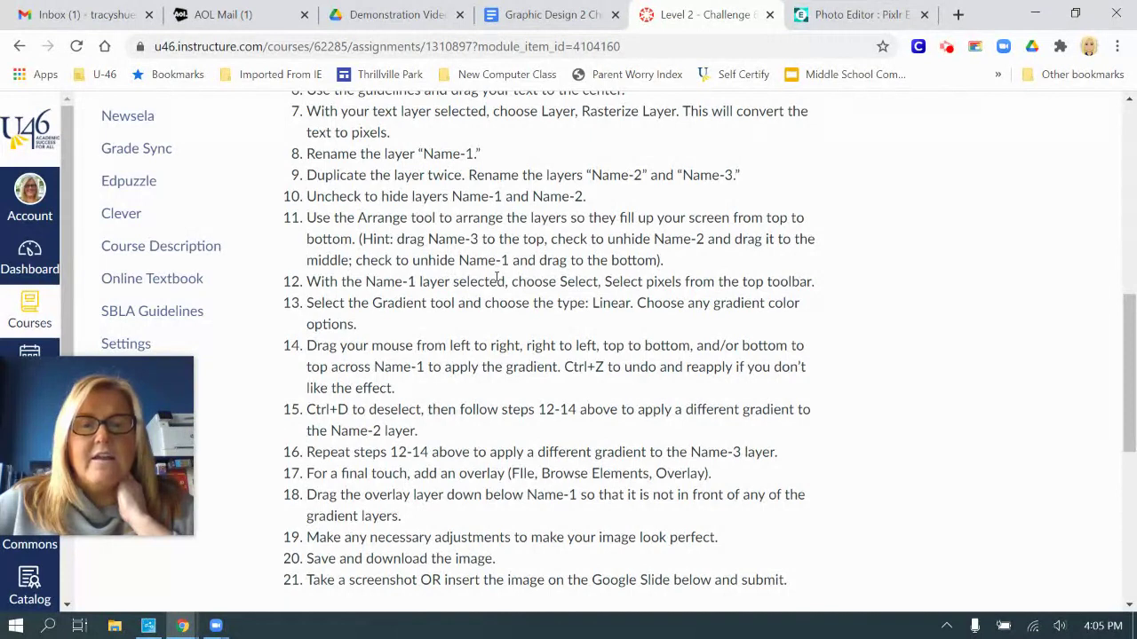
scroll(500, 278, "up", 8)
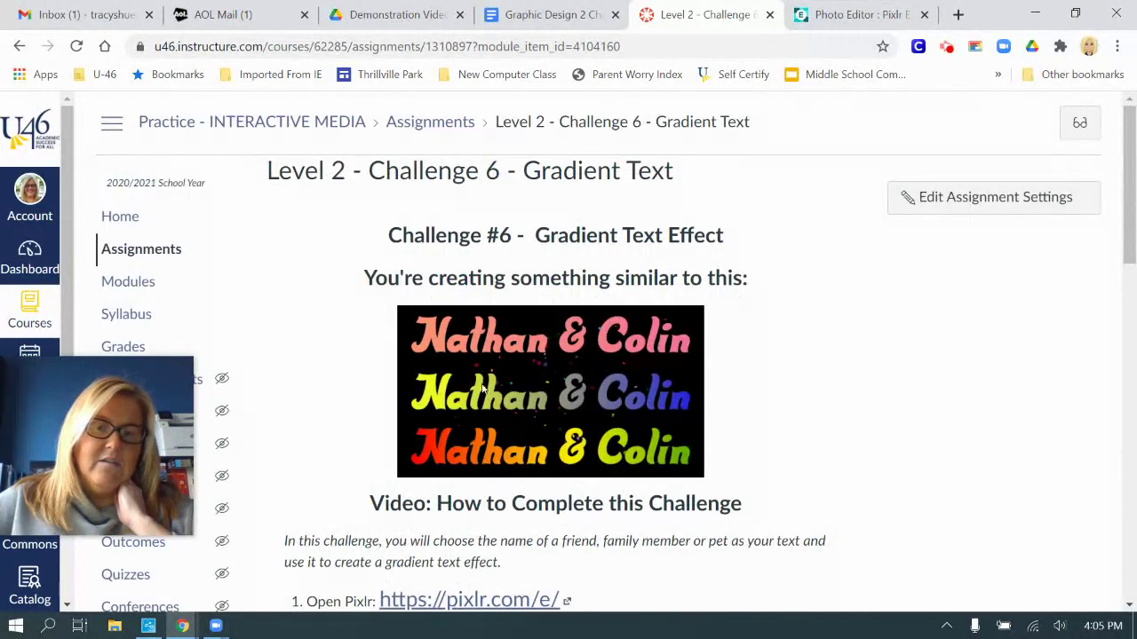
left_click(841, 16)
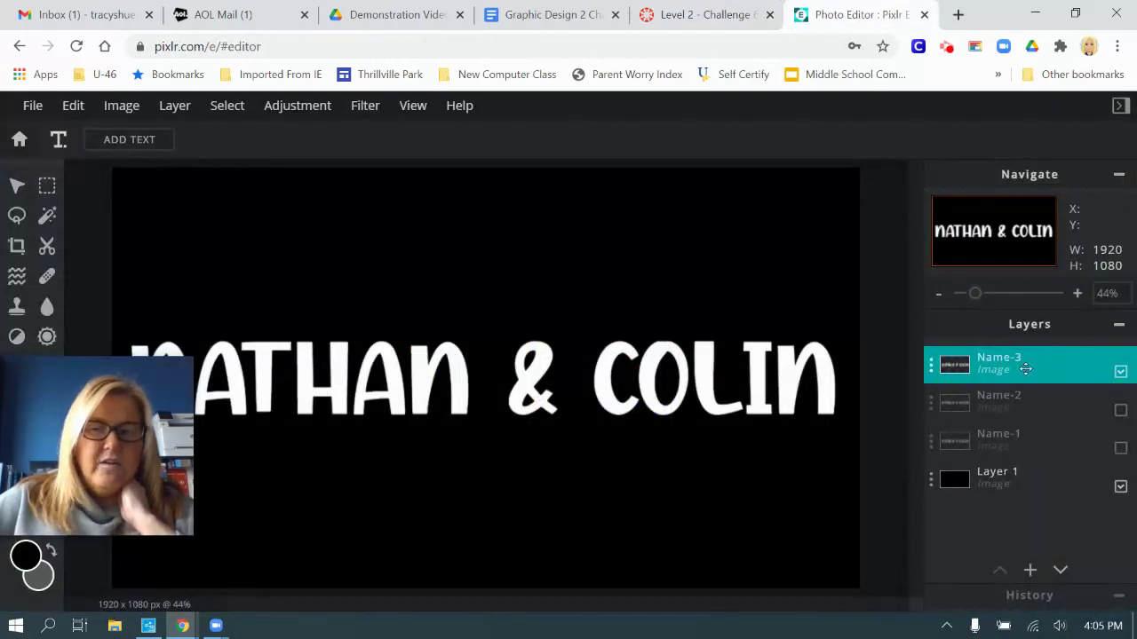
left_click(16, 187)
left_click_drag(411, 384, 407, 249)
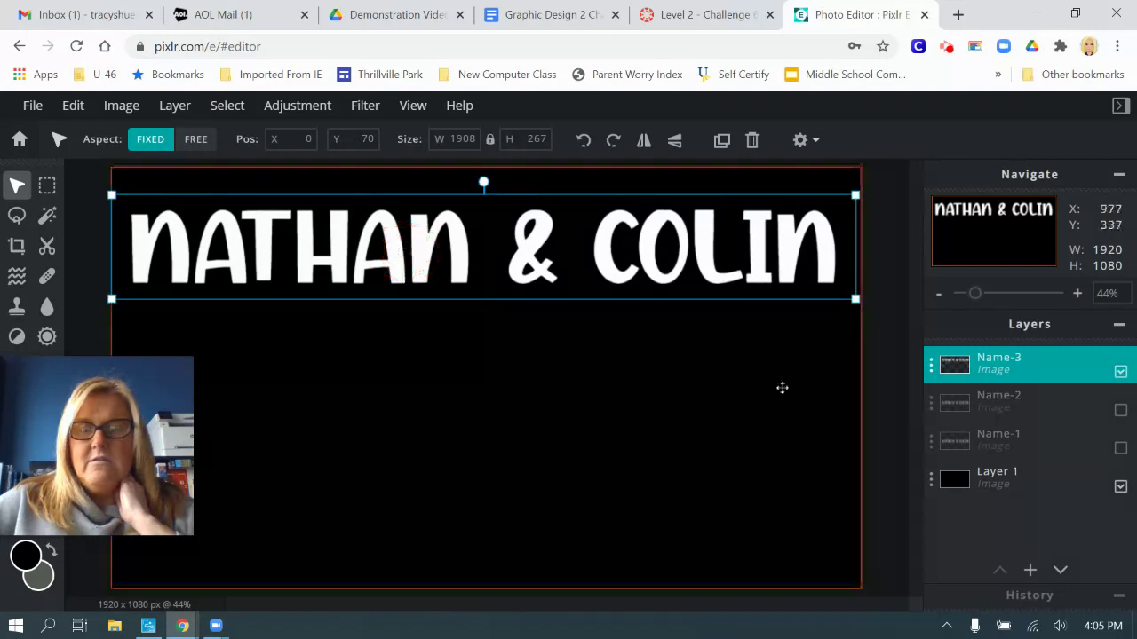
Unhide the Name-2 layer and shift its text slightly down to about X 0, Y 418.
left_click(1120, 412)
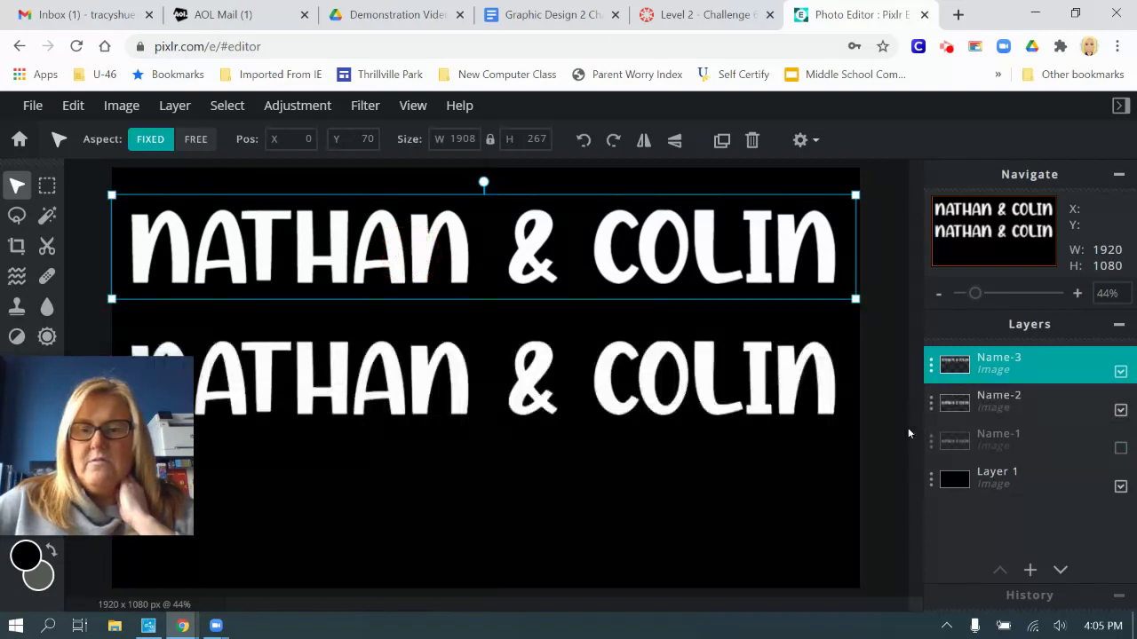
left_click(1002, 399)
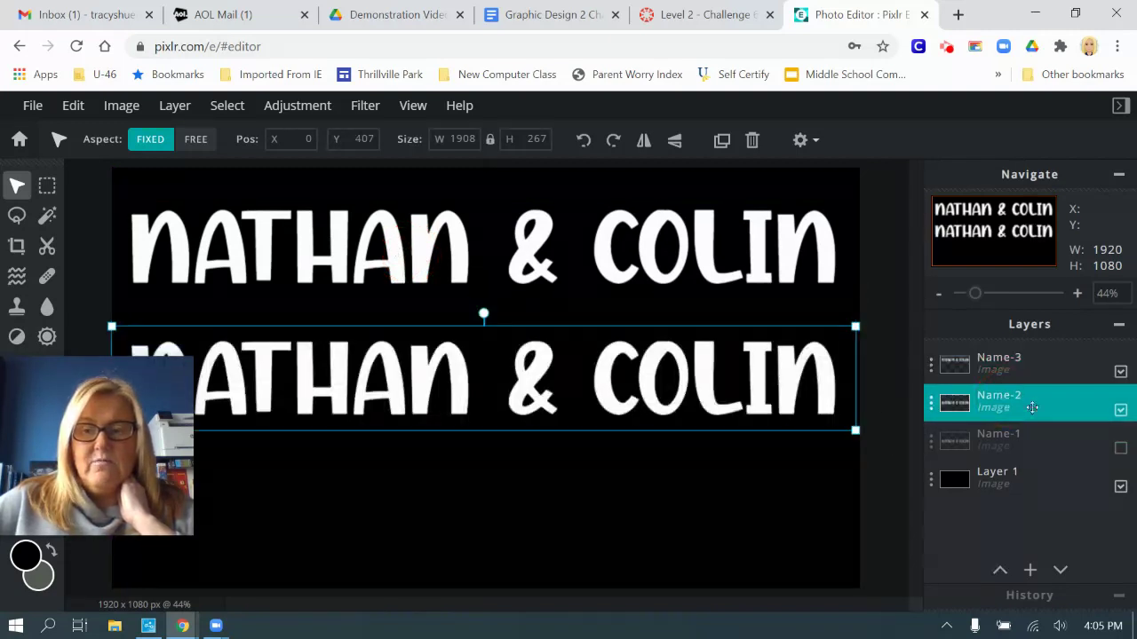
left_click_drag(654, 393, 655, 398)
Unhide the Name-1 layer, move the overlapping Name-2 text aside, and place Name-1 near the canvas's lower edge at about X 12, Y 687.
left_click(1123, 451)
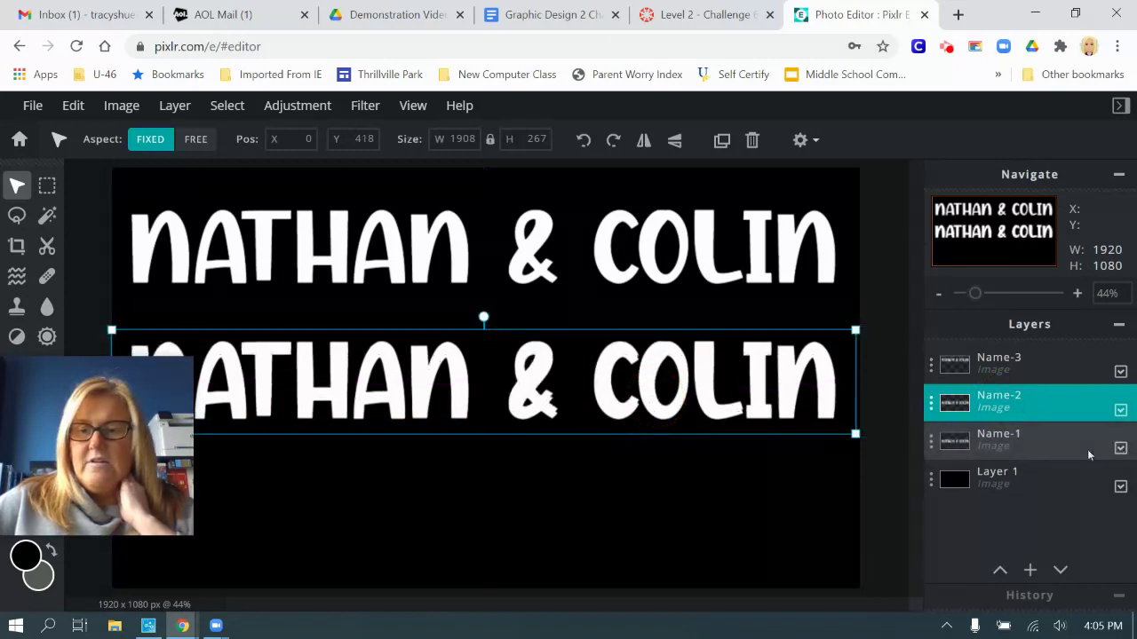
left_click(1051, 447)
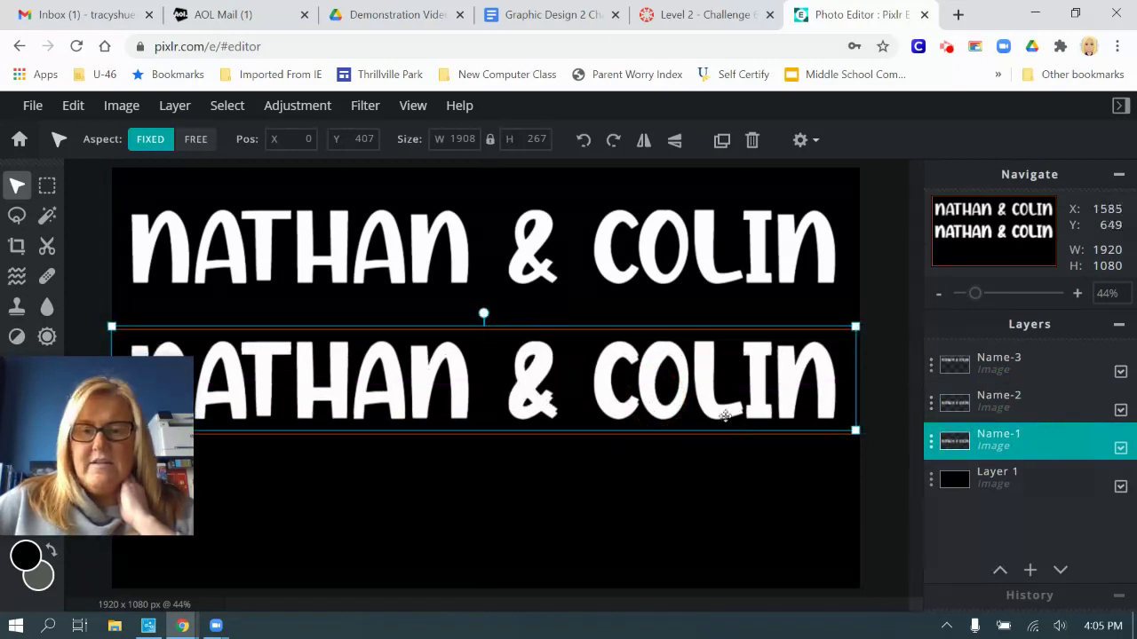
left_click(754, 377)
left_click_drag(755, 376, 730, 309)
left_click_drag(637, 402, 635, 493)
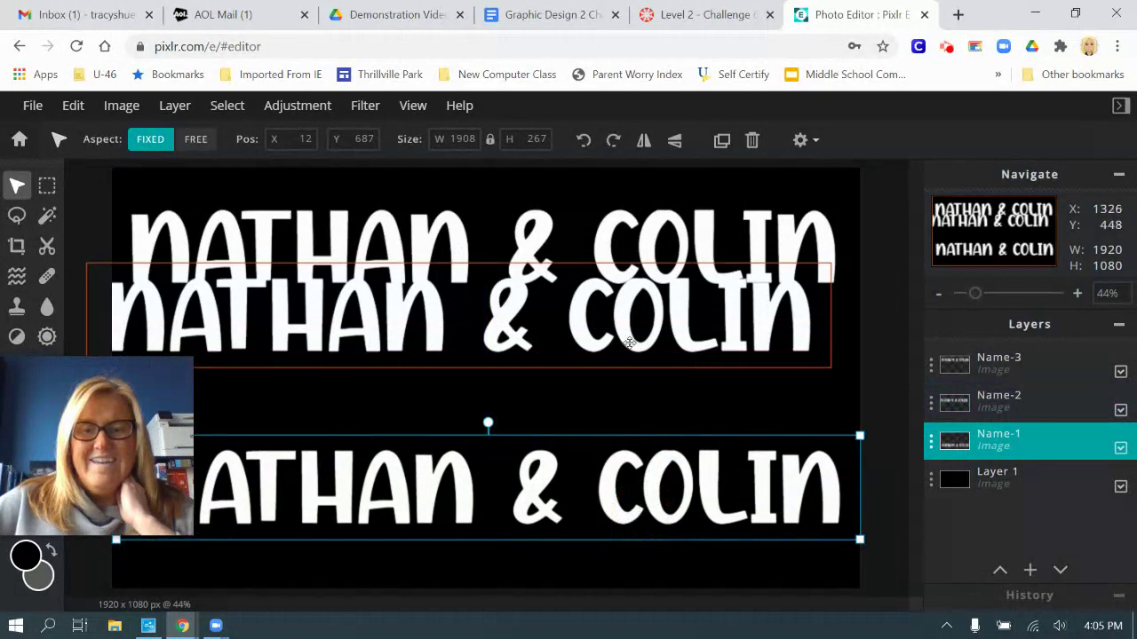
Lower the Name-1 text further and place Name-2 midway between the other two lines at about X 12, Y 425.
left_click(628, 323)
left_click_drag(629, 322, 655, 375)
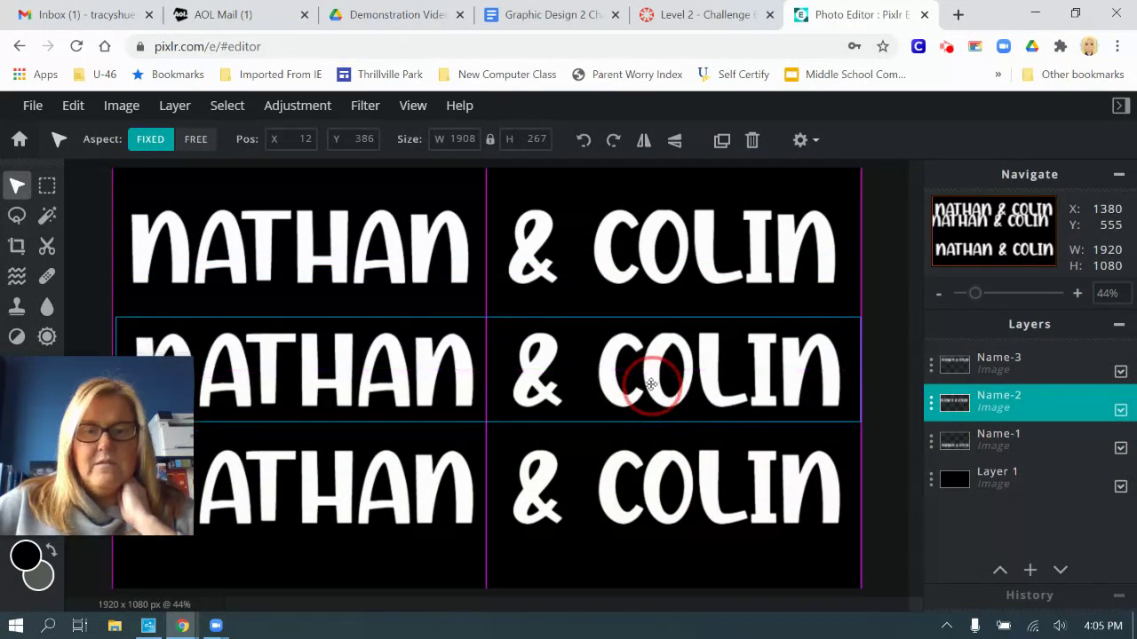
left_click_drag(657, 515, 653, 544)
mouse_move(448, 384)
left_mouse_down()
mouse_move(449, 414)
mouse_move(448, 397)
left_mouse_up()
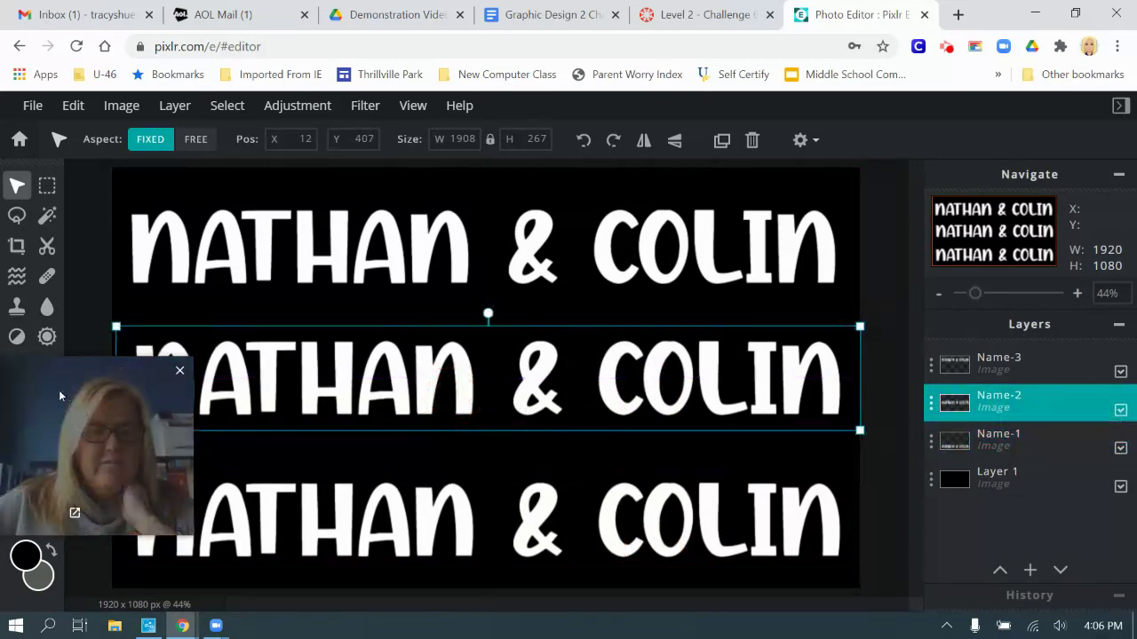
left_click(59, 390)
left_click(891, 371)
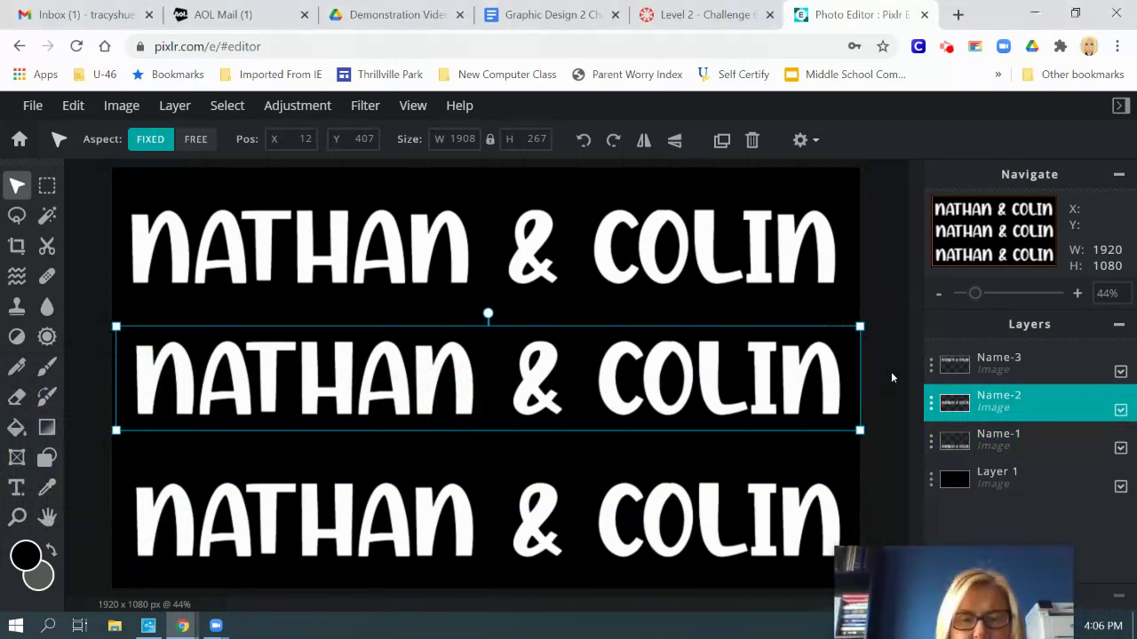
left_click_drag(305, 393, 304, 399)
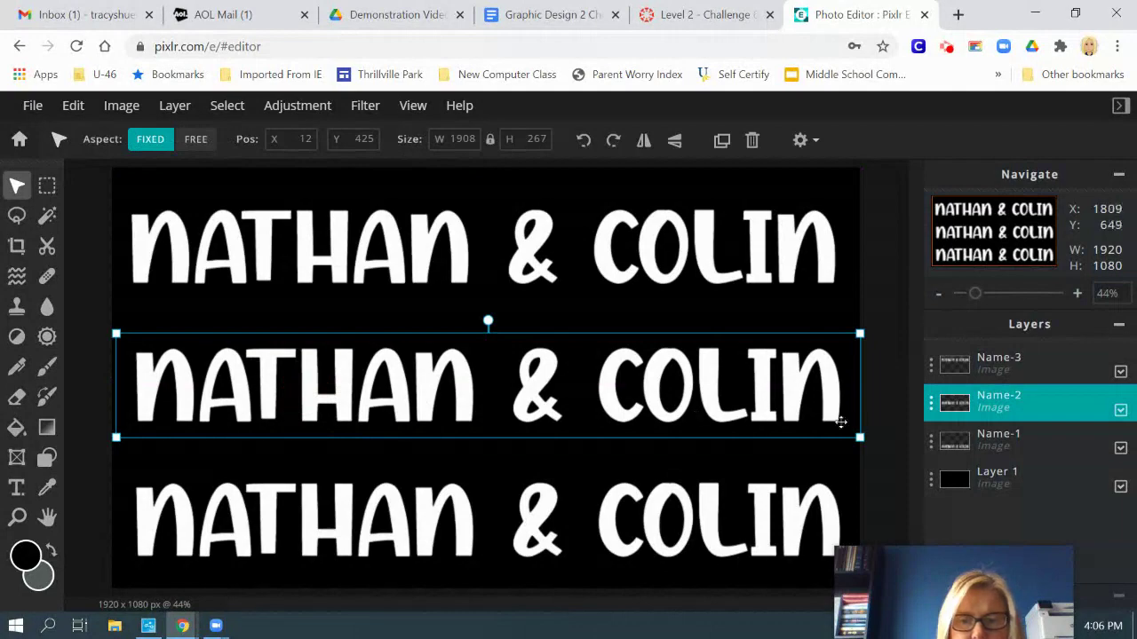
left_click(893, 432)
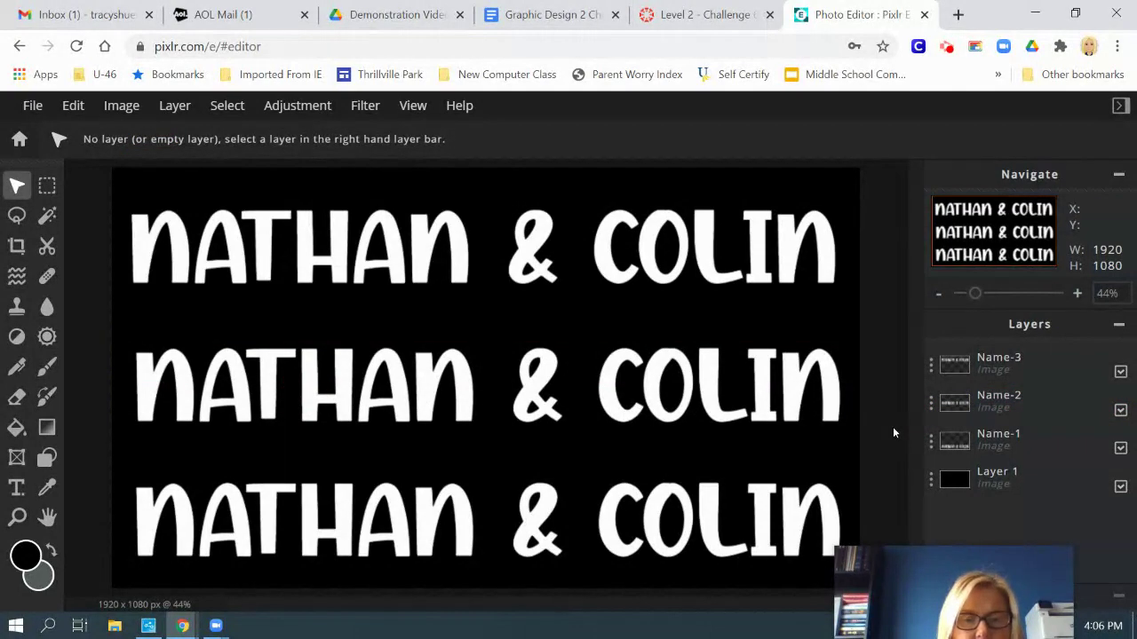
Review the Challenge 6 assignment page for the instructions on selecting the Name-1 pixels and applying a linear gradient.
left_click_drag(889, 584, 933, 477)
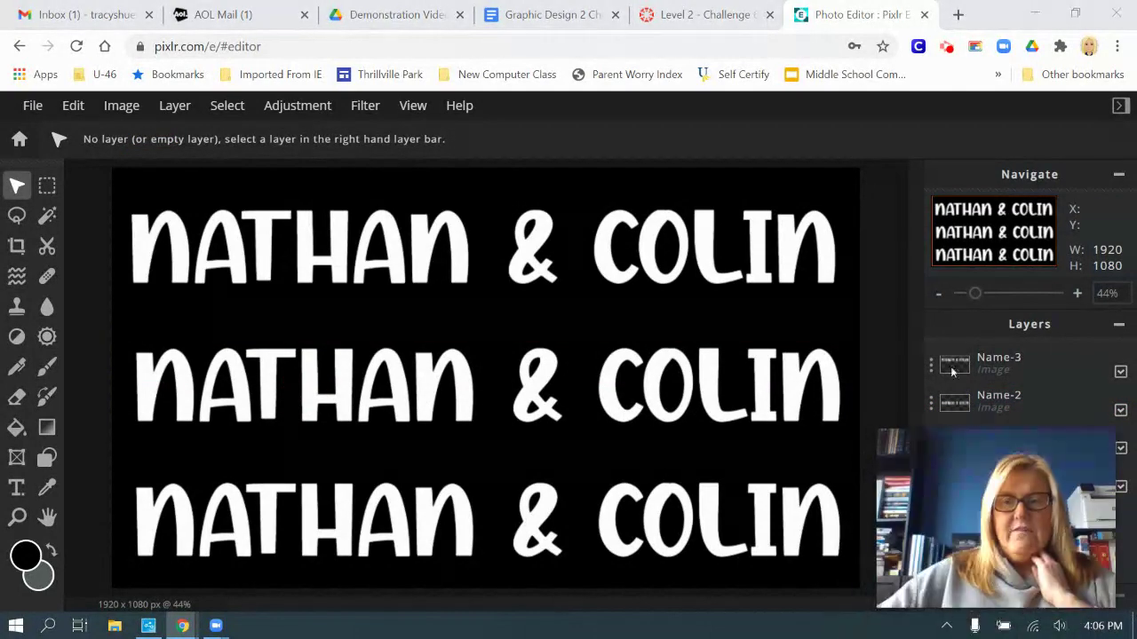
left_click(697, 14)
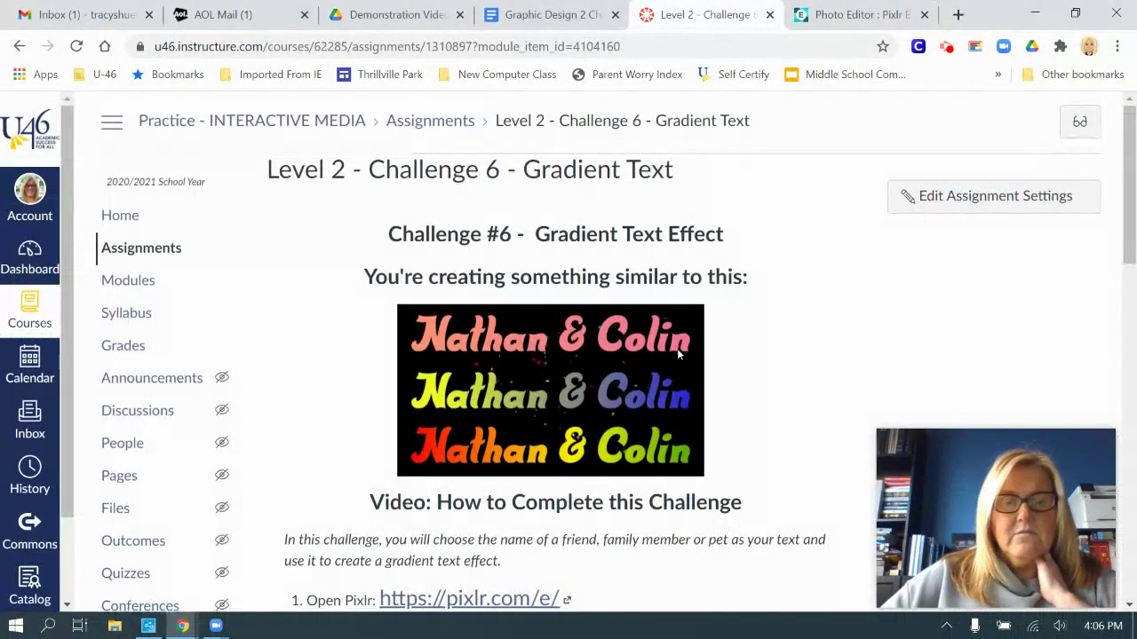
scroll(706, 324, "down", 6)
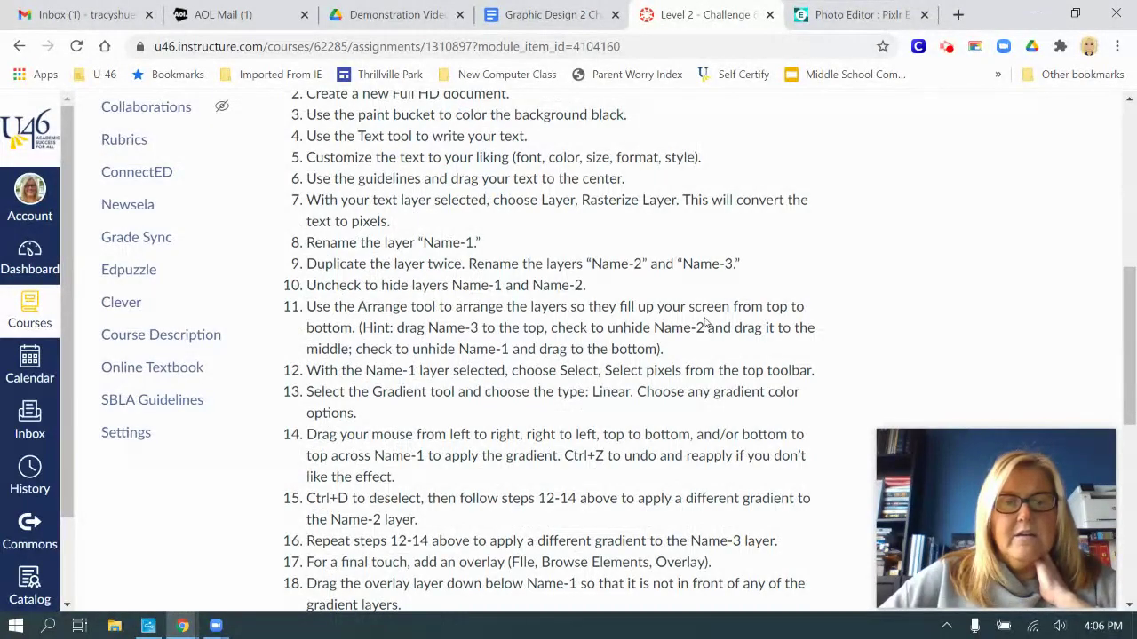
scroll(706, 324, "down", 3)
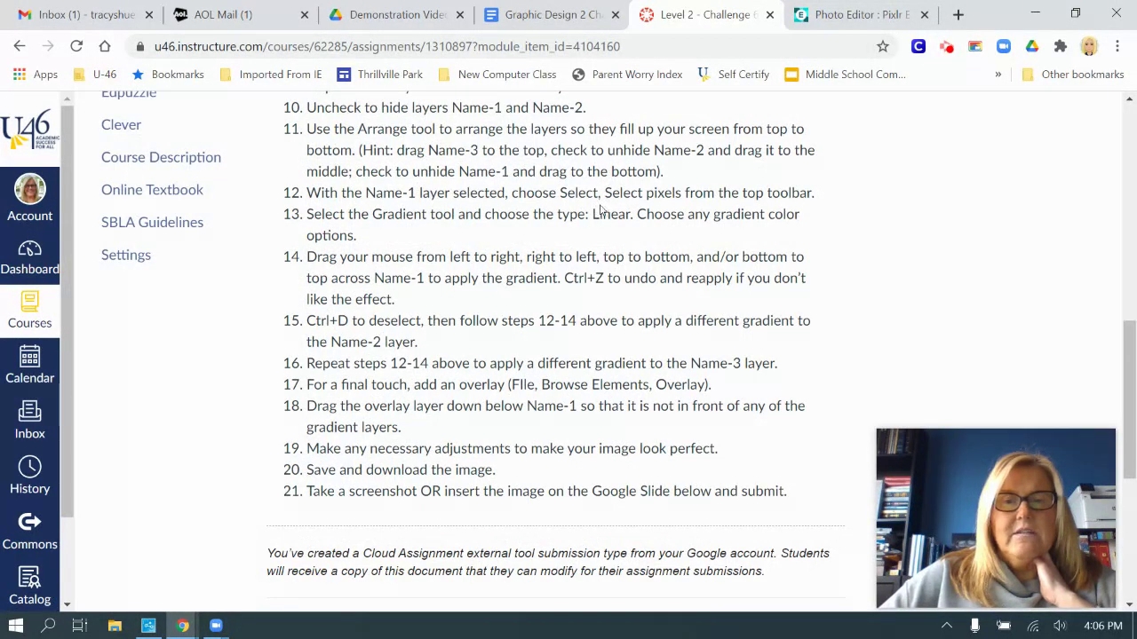
left_click(851, 14)
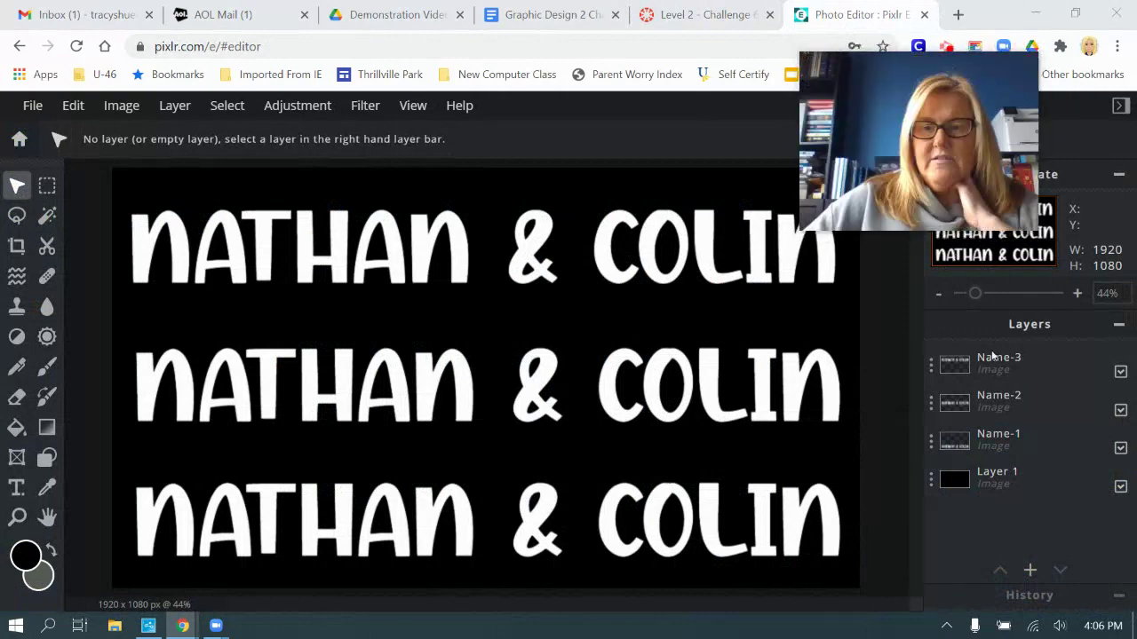
mouse_move(875, 127)
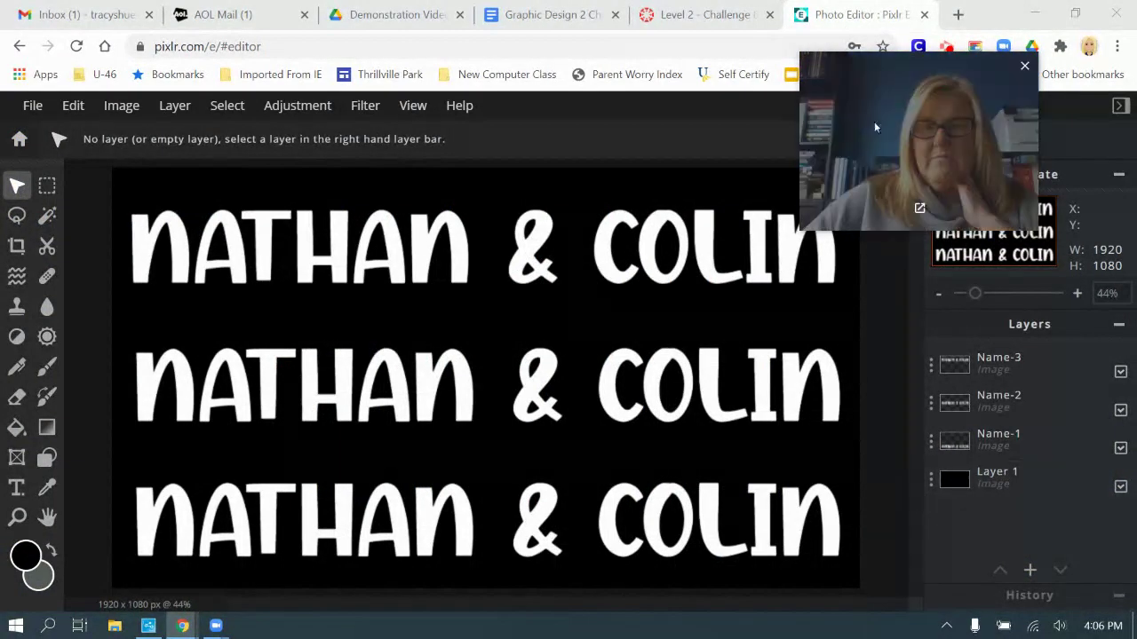
left_click(704, 14)
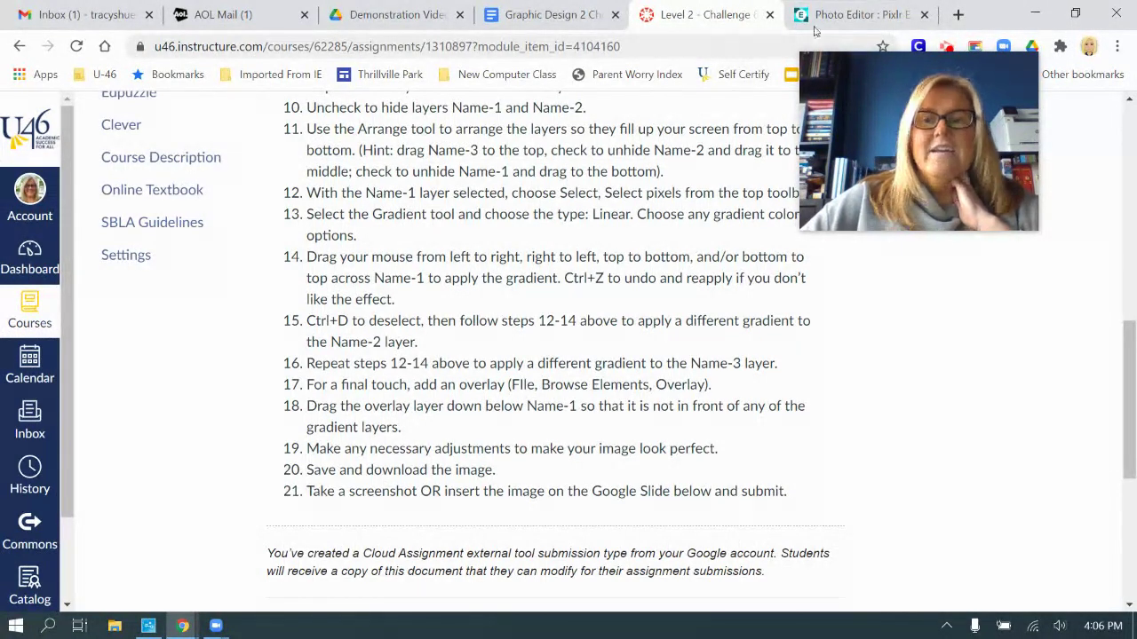
Return to Pixlr E and select all pixels of the Name-1 layer.
left_click(852, 14)
left_click(998, 439)
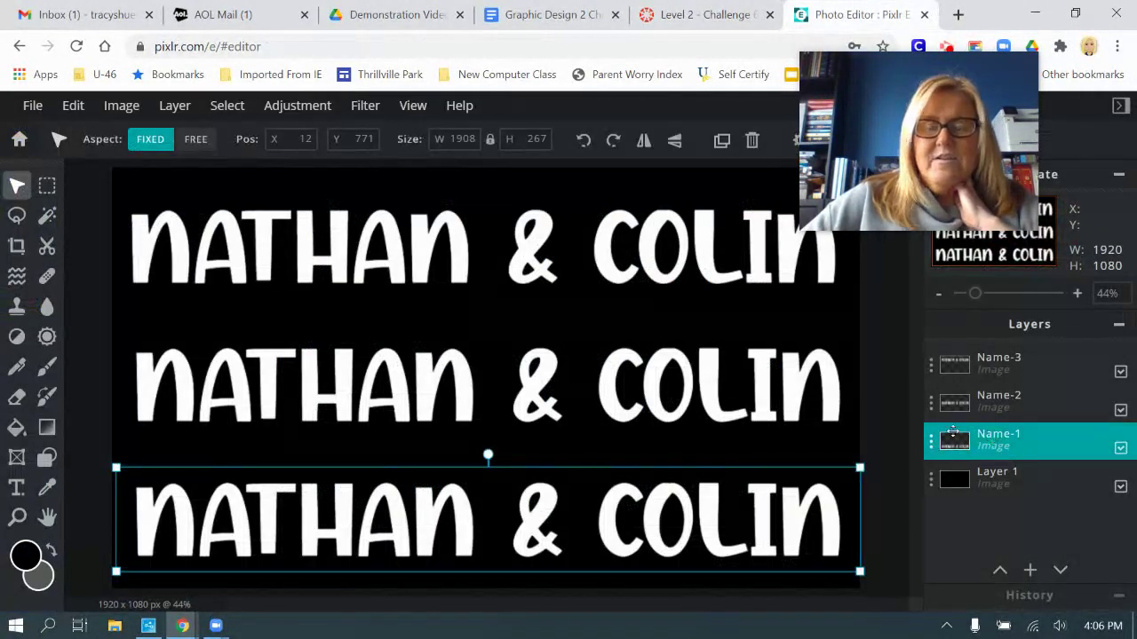
left_click(227, 107)
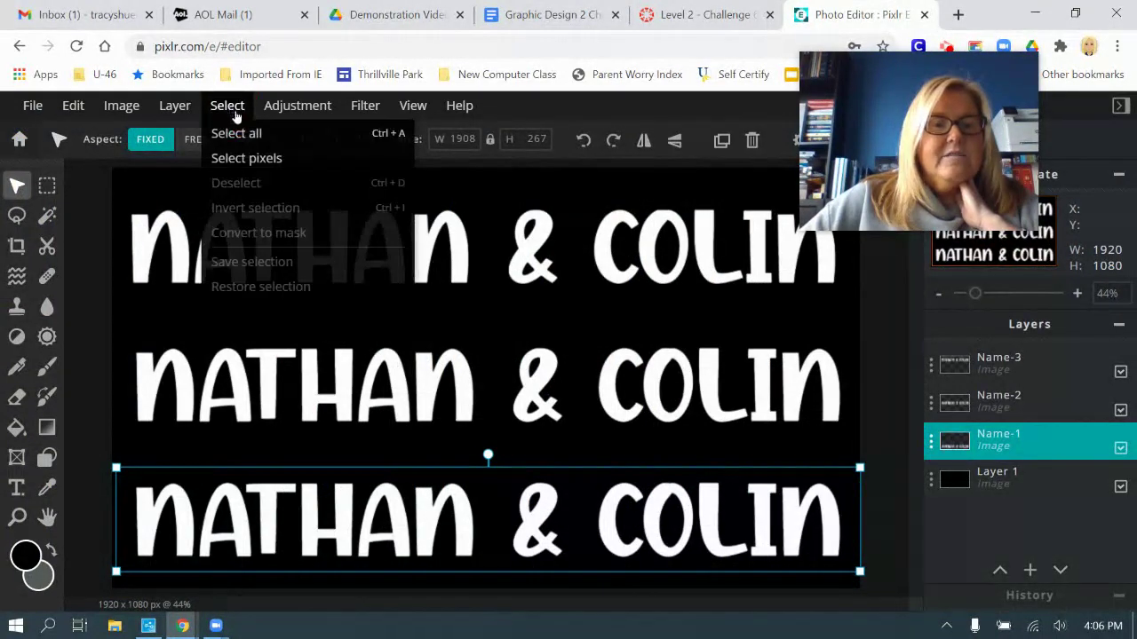
left_click(260, 161)
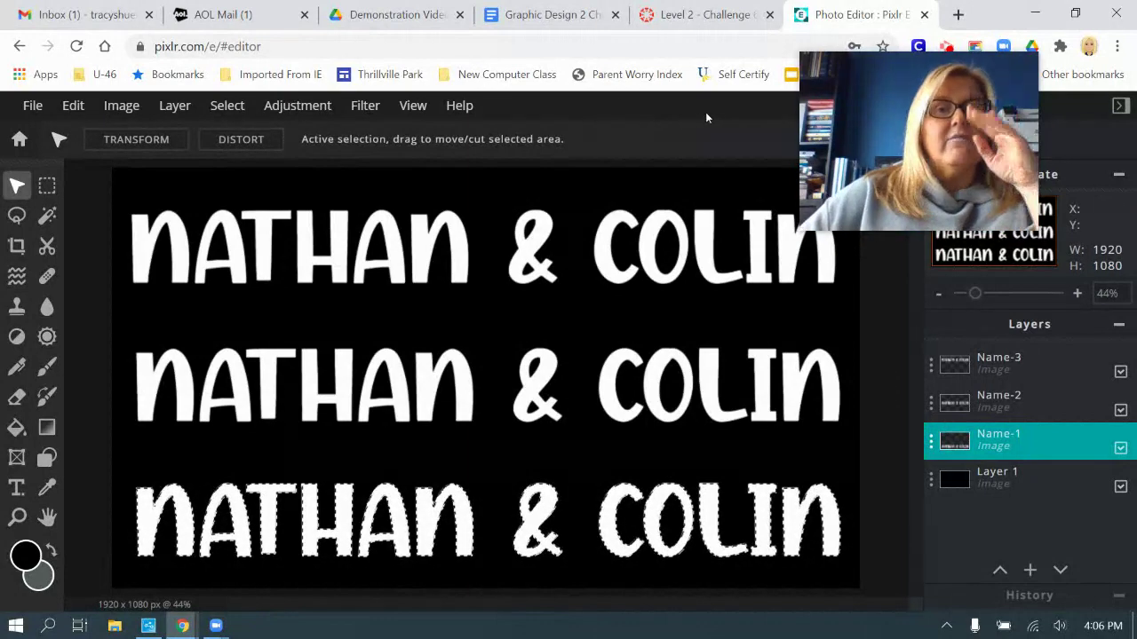
Consult the assignment's Gradient tool instructions, and set the linear gradient's starting colour to blue #4195BC in Pixlr E.
left_click(704, 15)
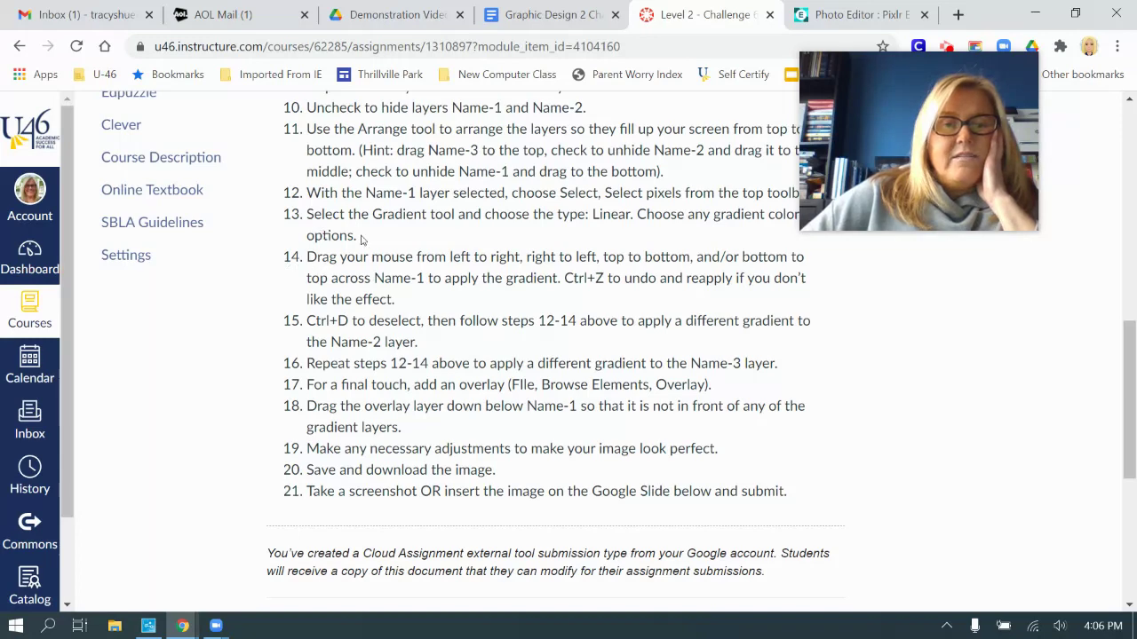
left_click_drag(822, 82, 847, 107)
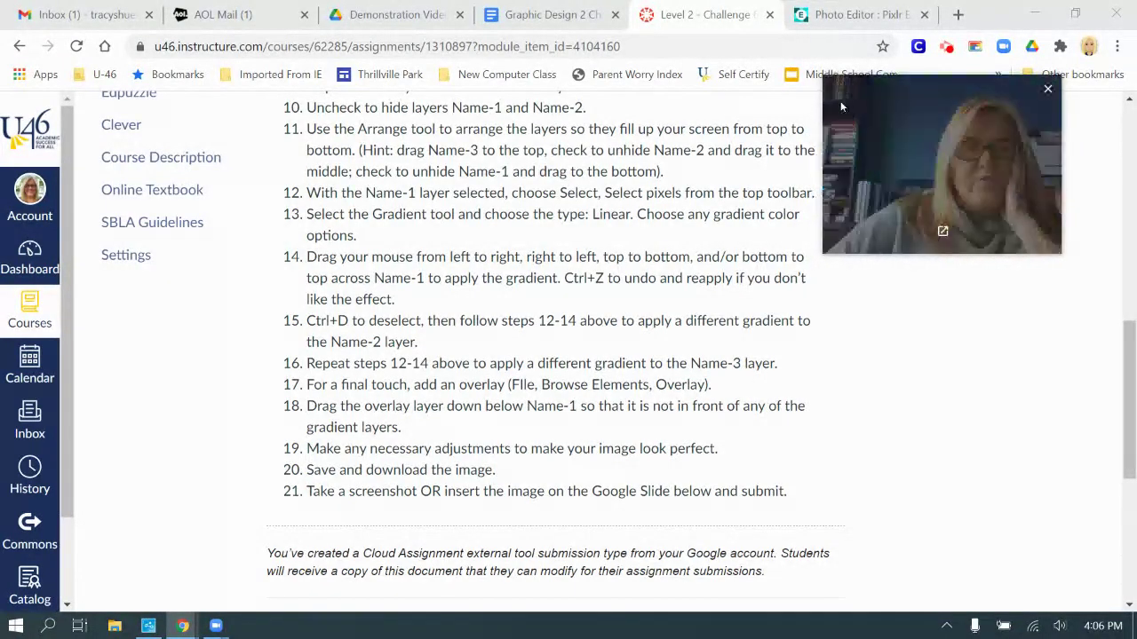
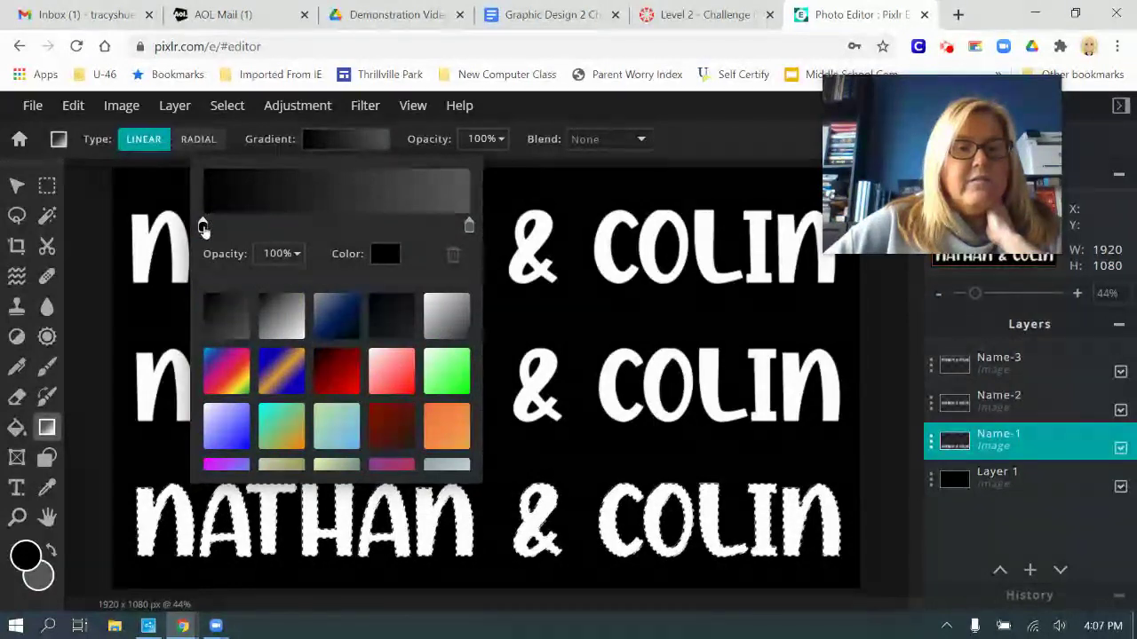
left_click(380, 253)
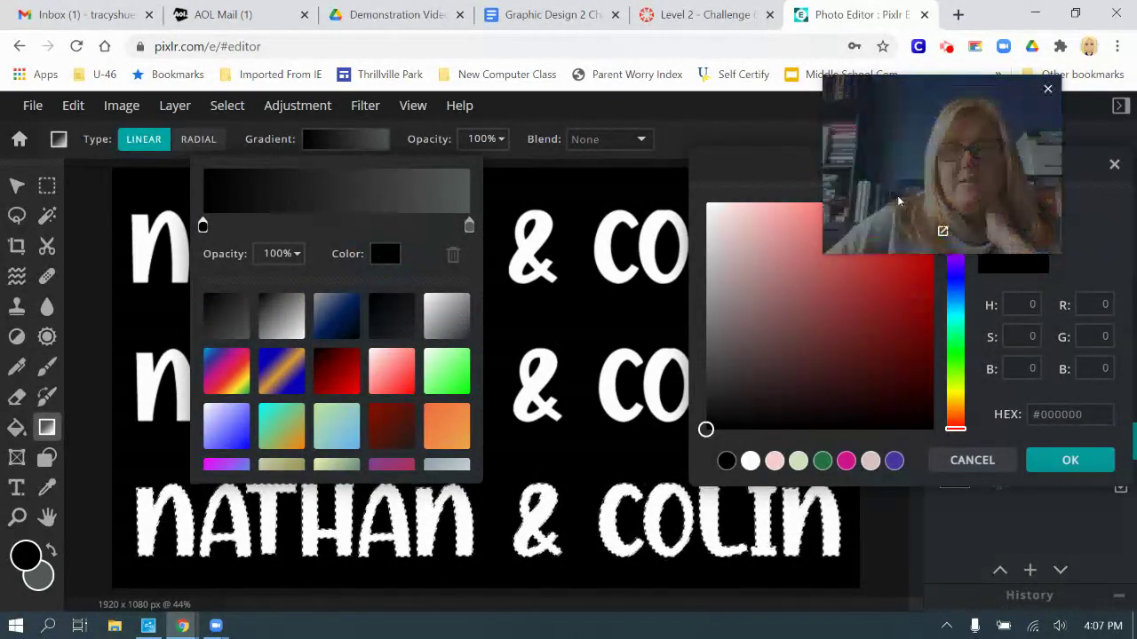
left_click_drag(941, 231, 831, 158)
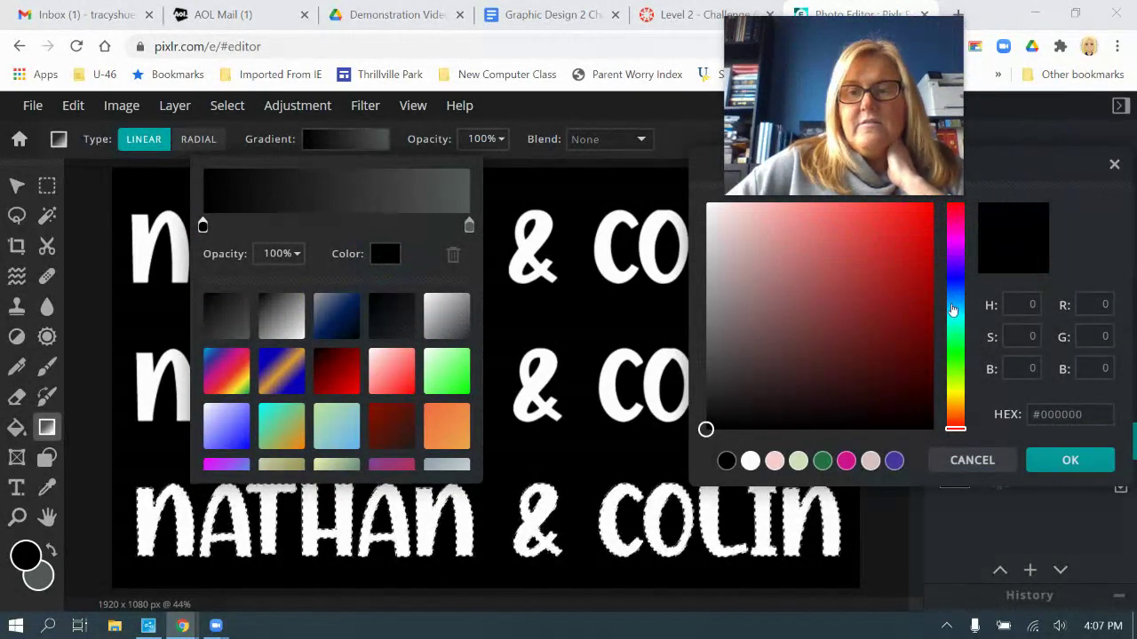
left_click(955, 304)
left_click(854, 263)
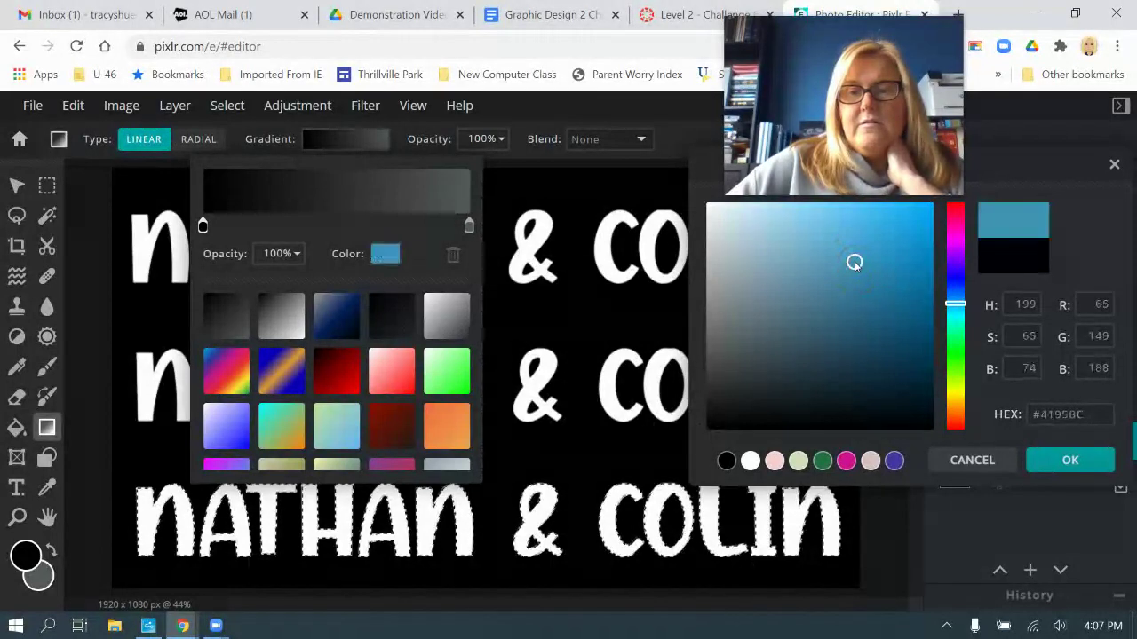
left_click(1070, 460)
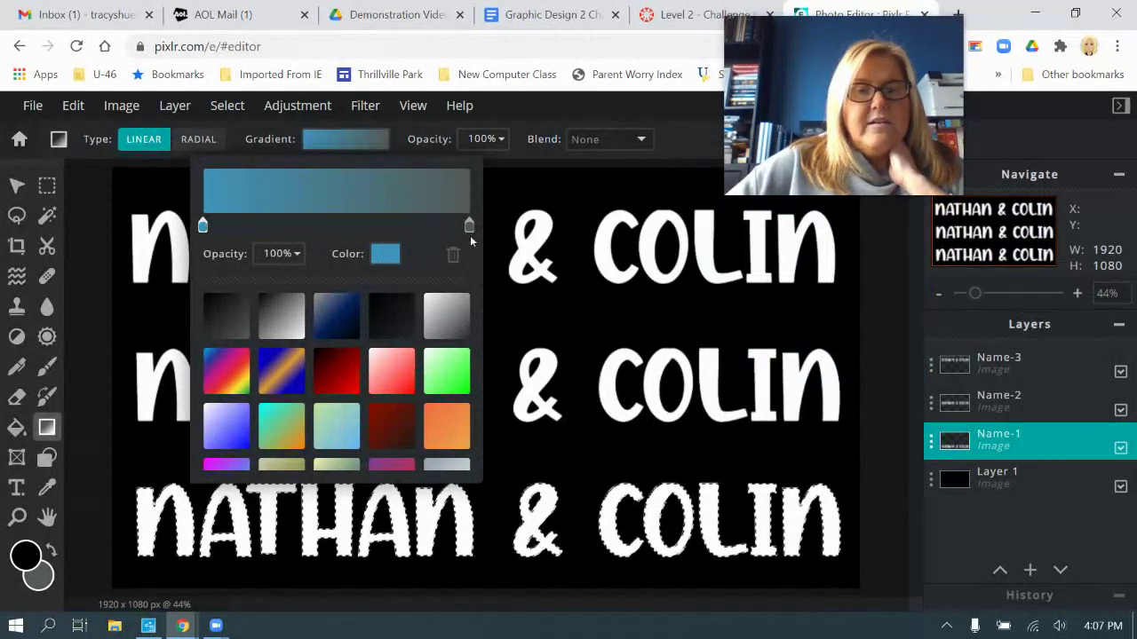
Set the gradient's end stop to a bright yellow.
left_click(469, 227)
left_click(381, 253)
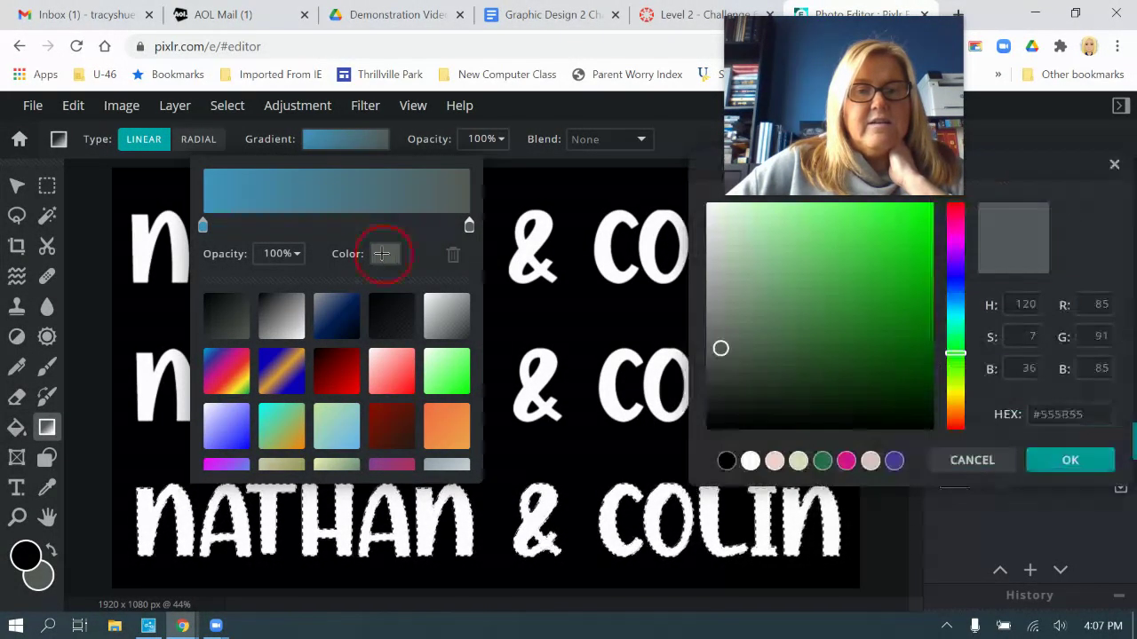
left_click_drag(955, 358, 955, 398)
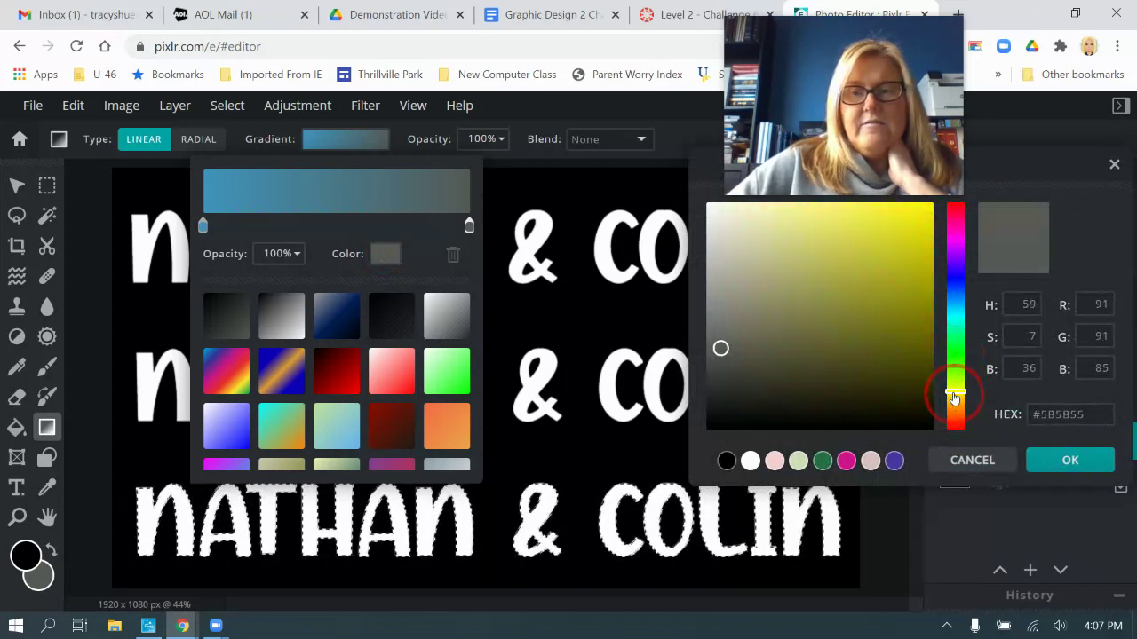
left_click(899, 217)
left_click(1052, 466)
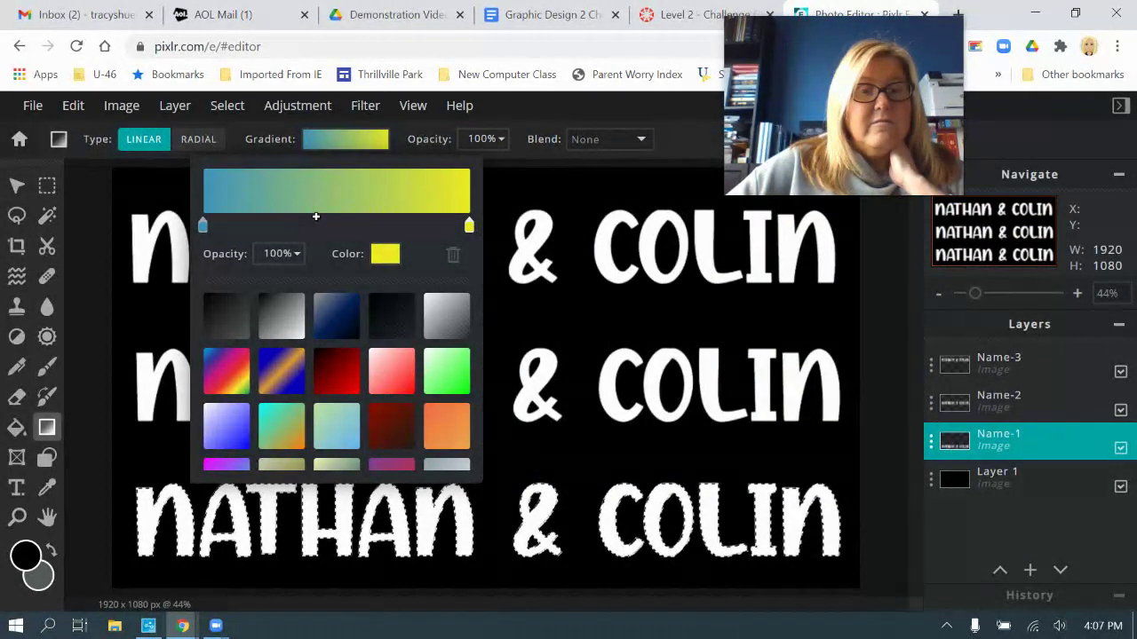
Add a green #17EC33 stop to the gradient and place it midway between the blue and yellow stops.
left_click(202, 226)
left_click(233, 224)
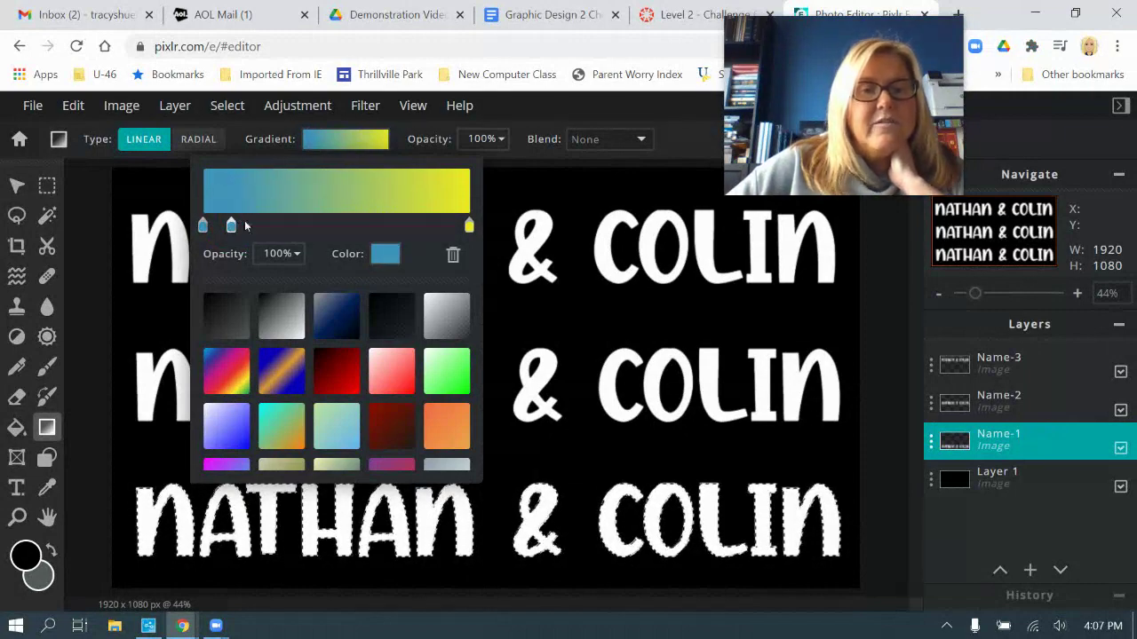
left_click_drag(231, 225, 324, 225)
left_click(387, 255)
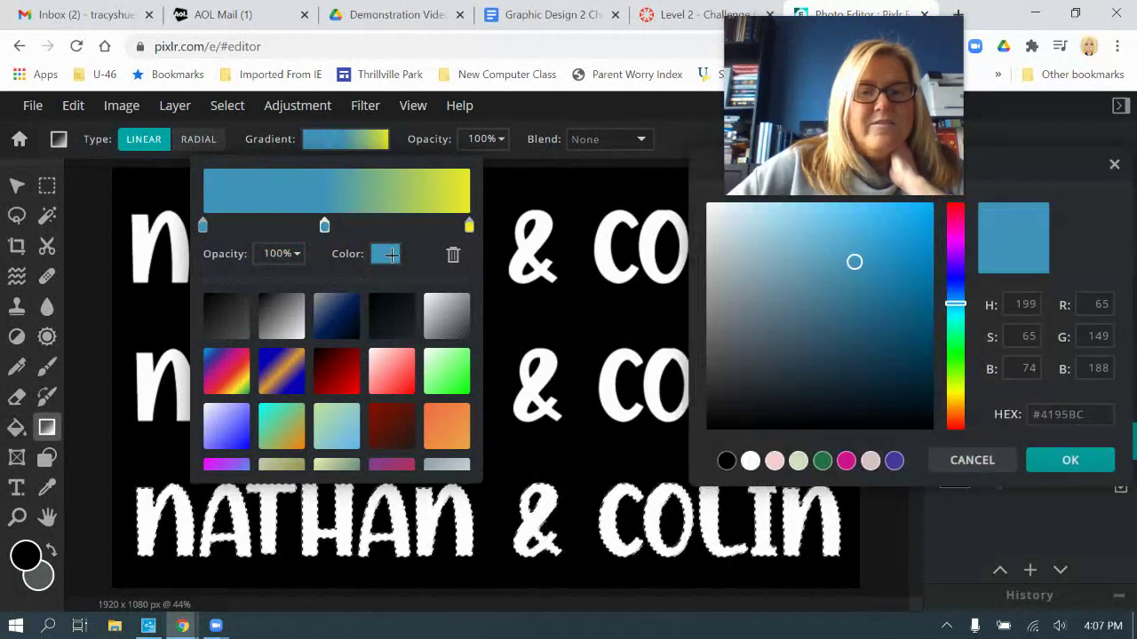
left_click(956, 351)
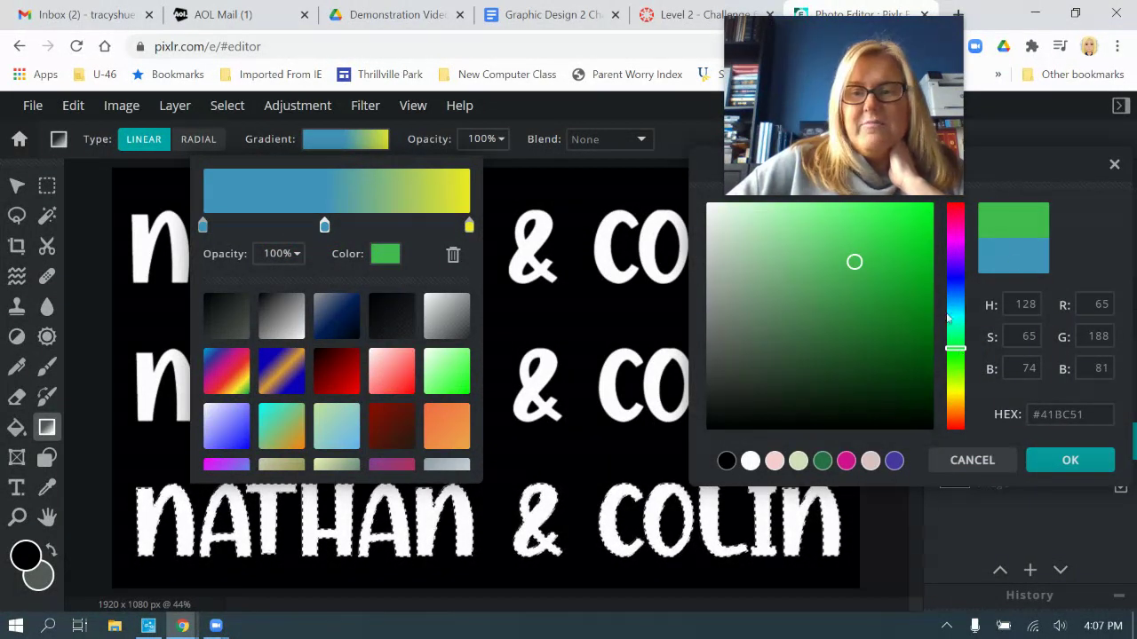
left_click_drag(850, 267, 912, 221)
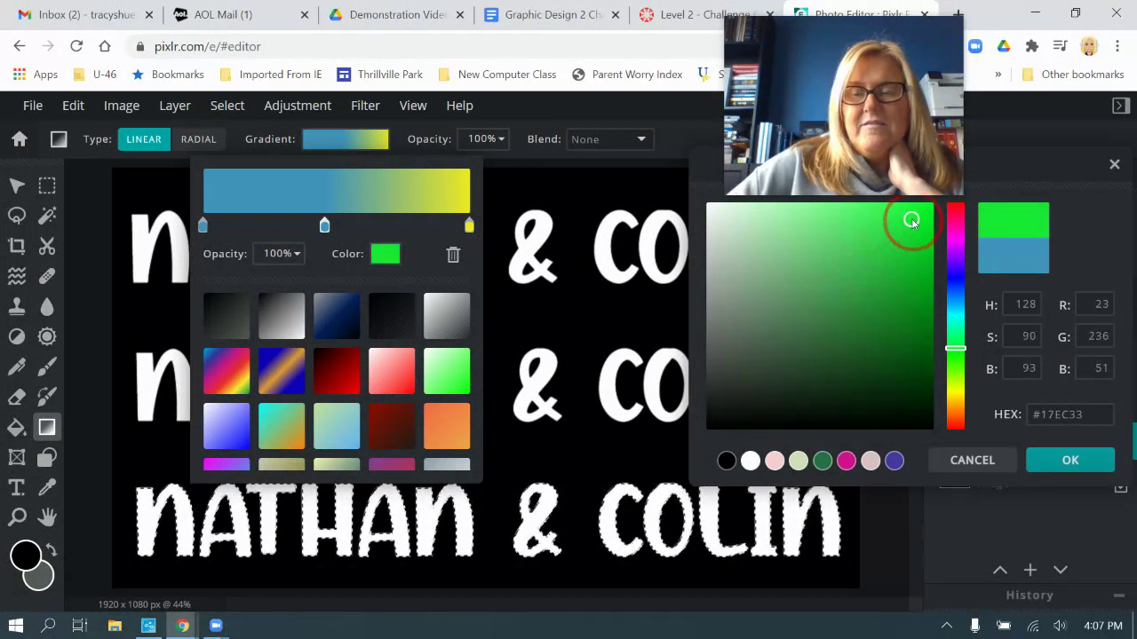
left_click(1041, 460)
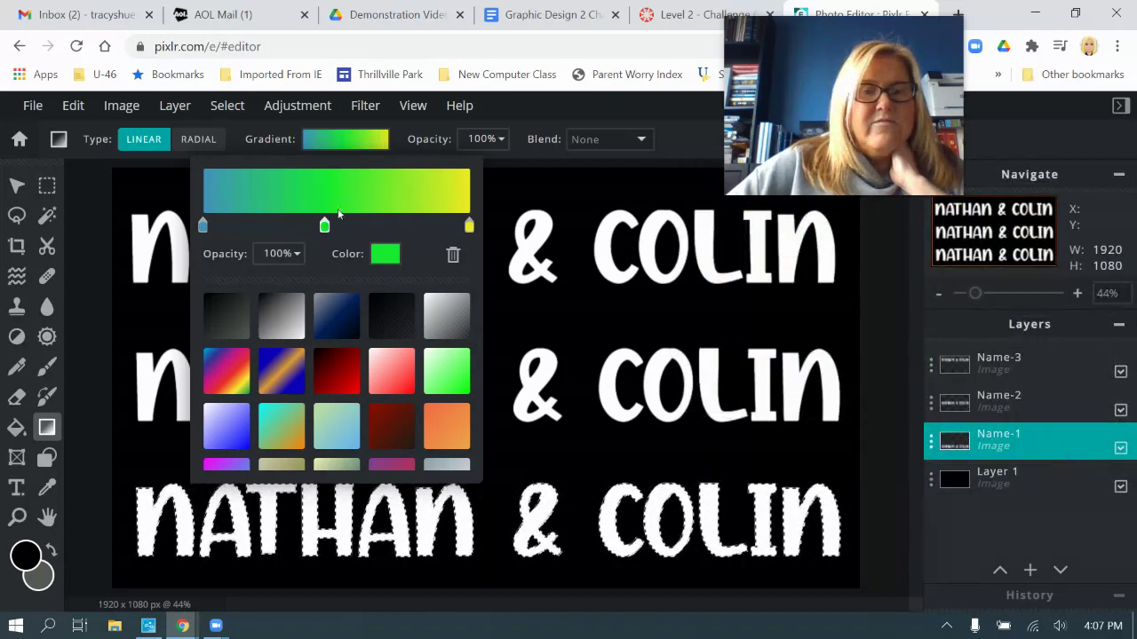
left_click_drag(325, 226, 365, 226)
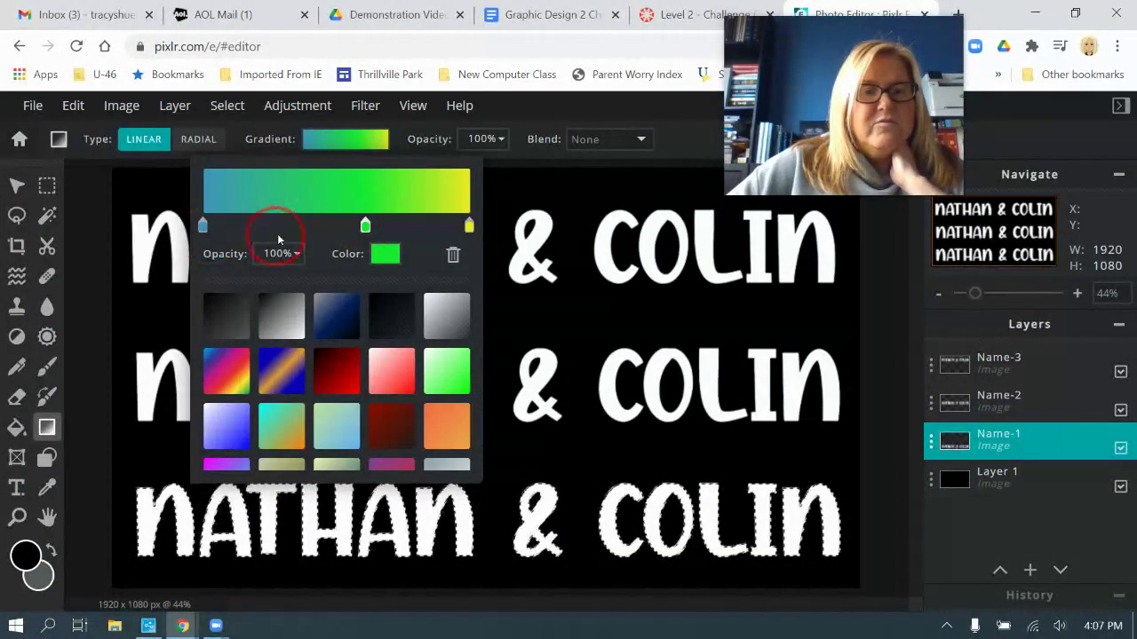
left_click_drag(366, 229, 336, 227)
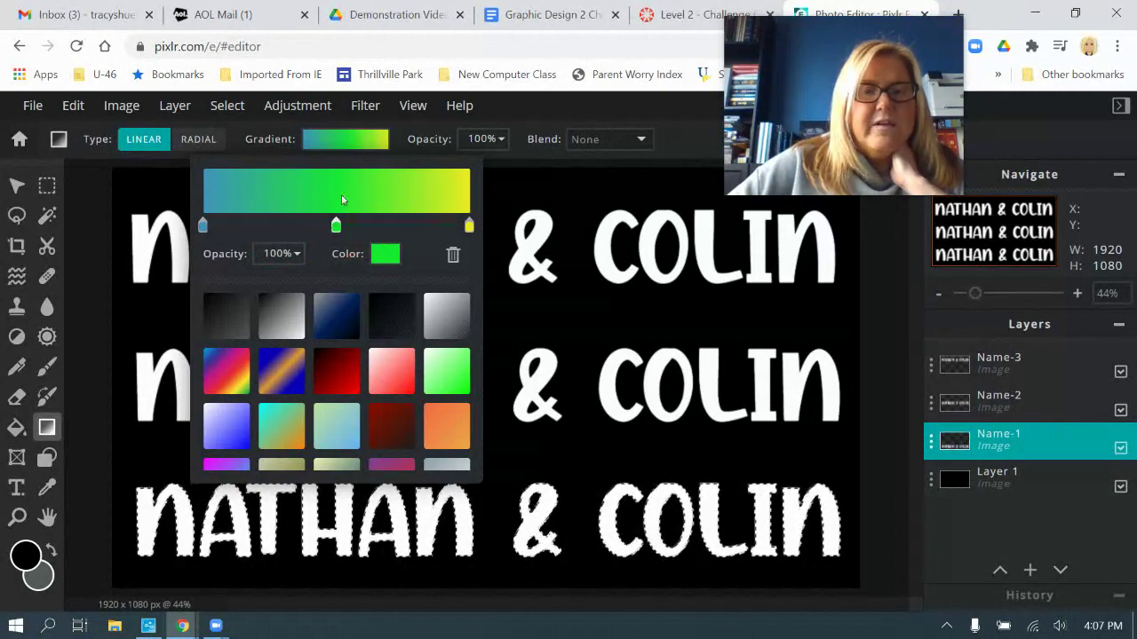
left_click(572, 113)
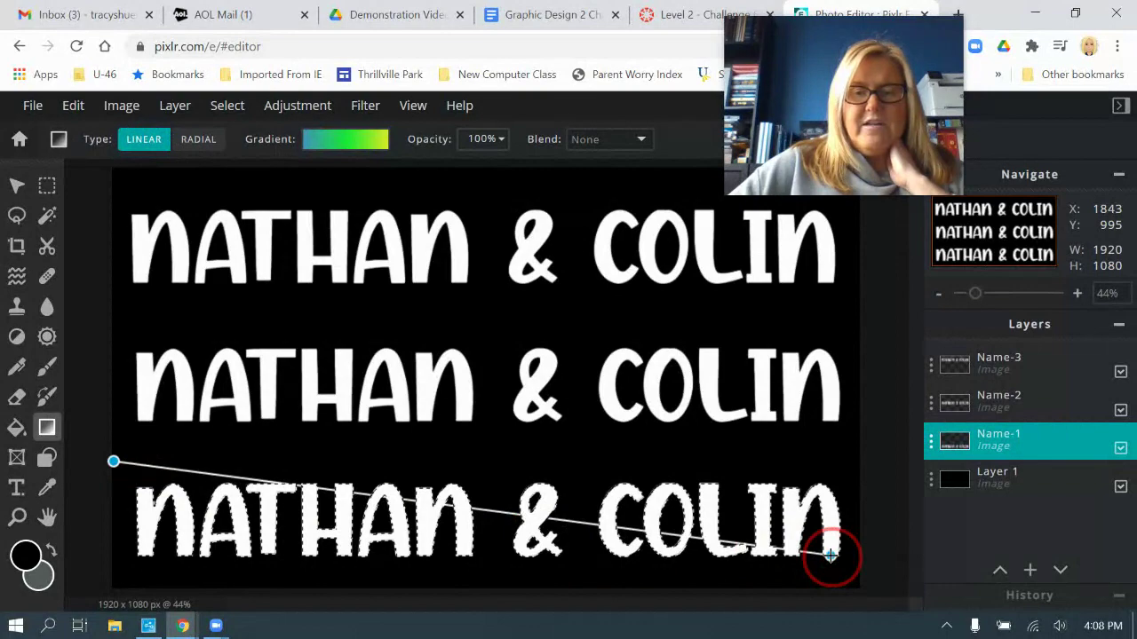
Try the gradient across the Name-1 text in several directions, finish with blue at the left through green to yellow, and deselect.
left_click_drag(829, 555, 829, 555)
left_click_drag(870, 460, 353, 526)
left_click_drag(136, 534, 139, 544)
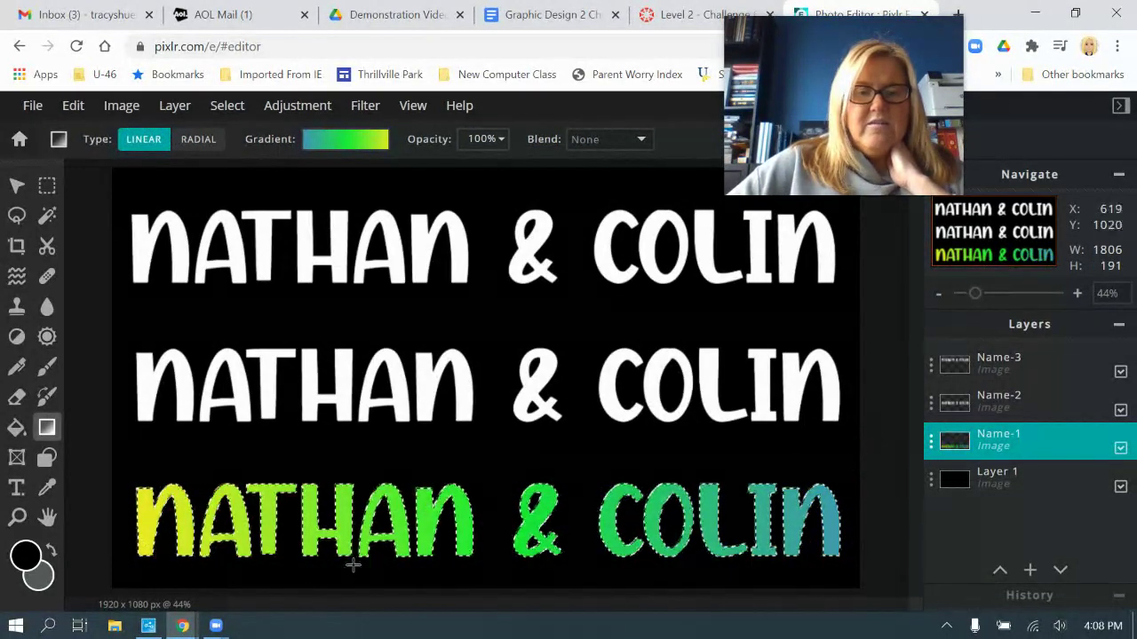
left_click_drag(364, 466, 427, 548)
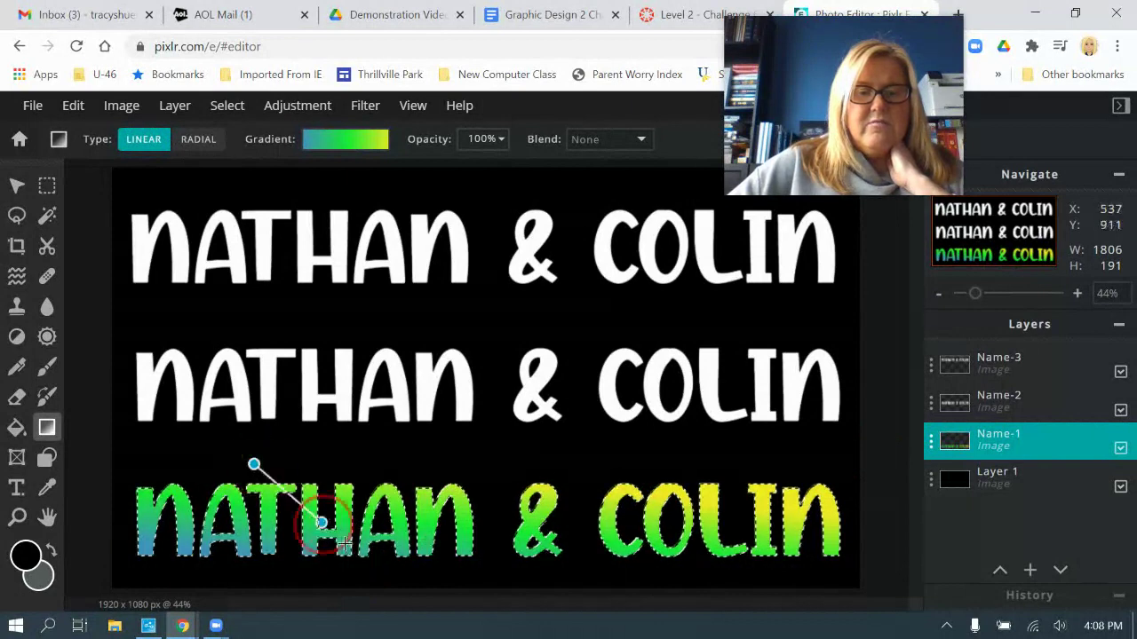
left_click_drag(354, 557, 769, 508)
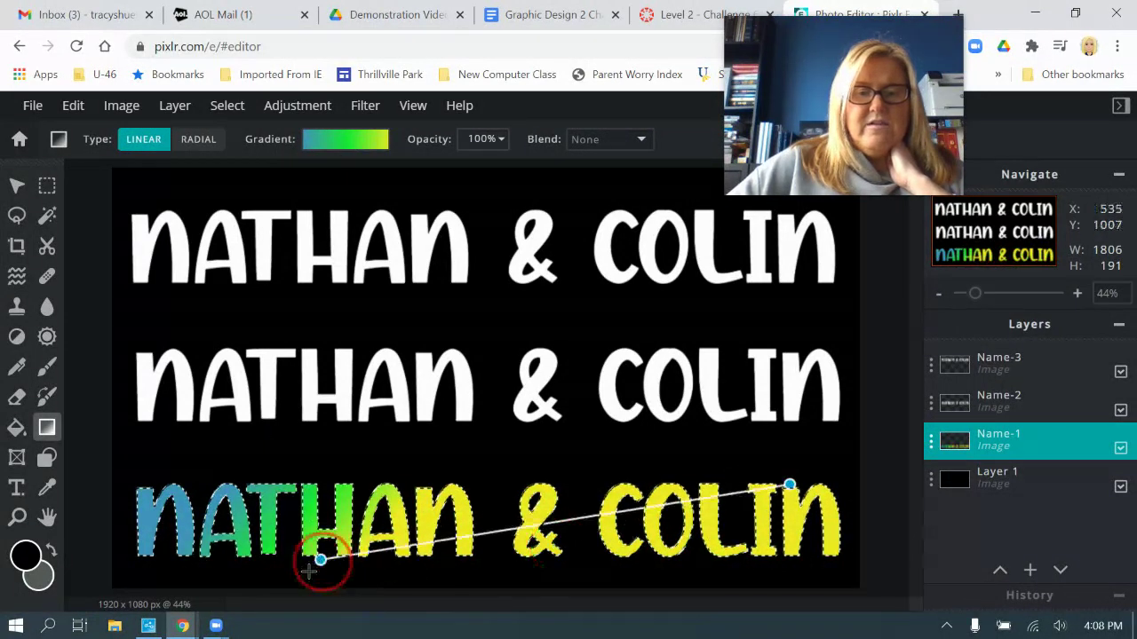
left_click_drag(309, 573, 309, 576)
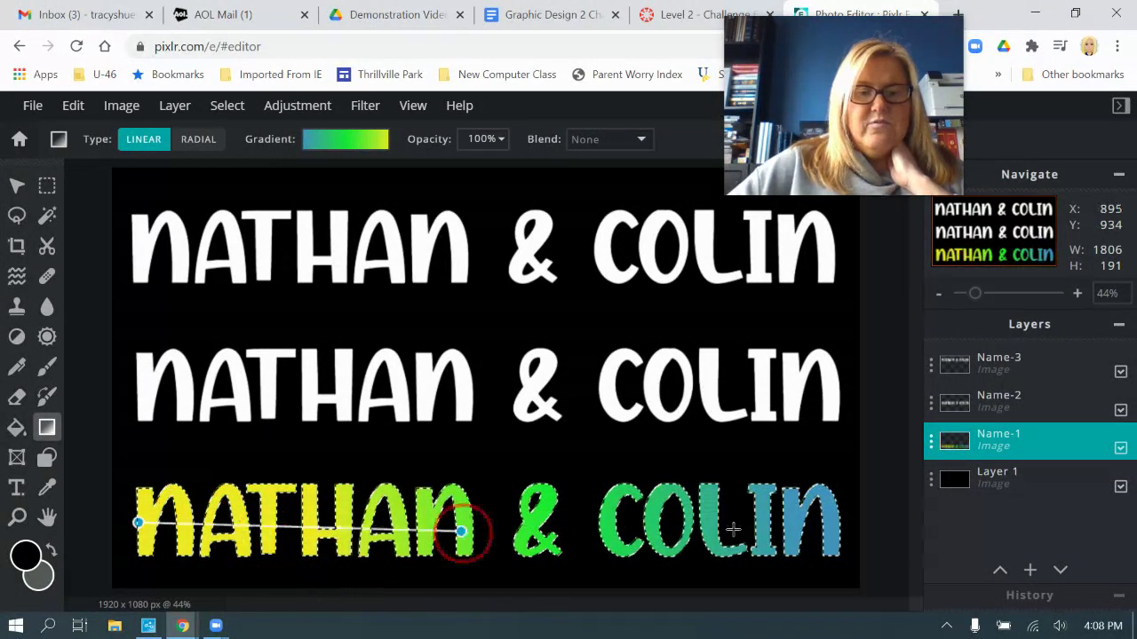
left_click_drag(773, 531, 773, 531)
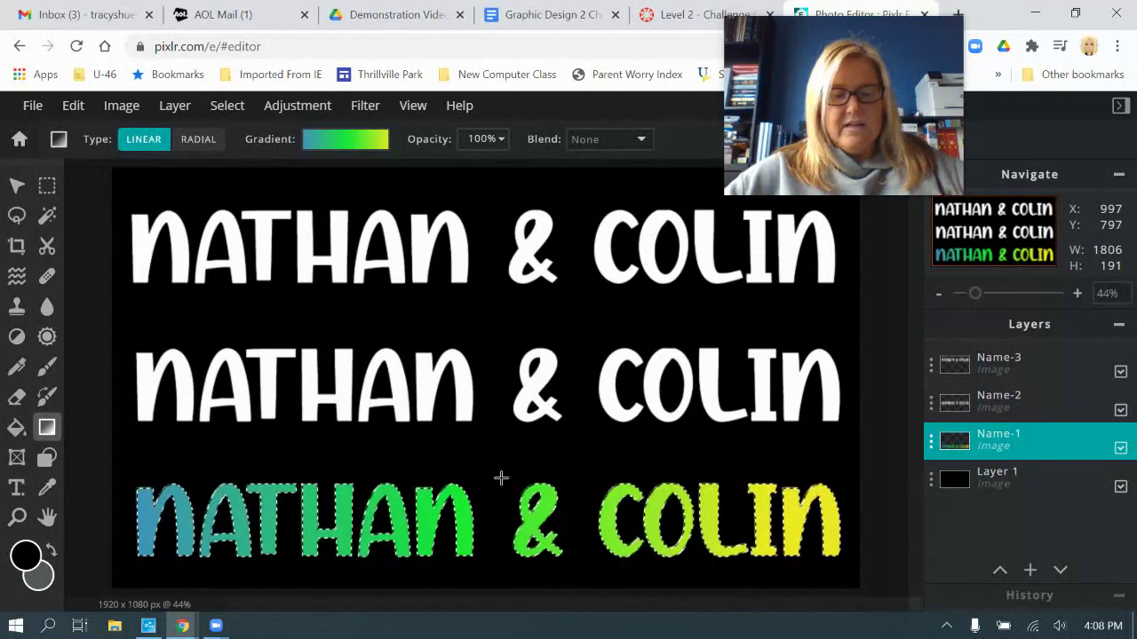
key("ctrl+d")
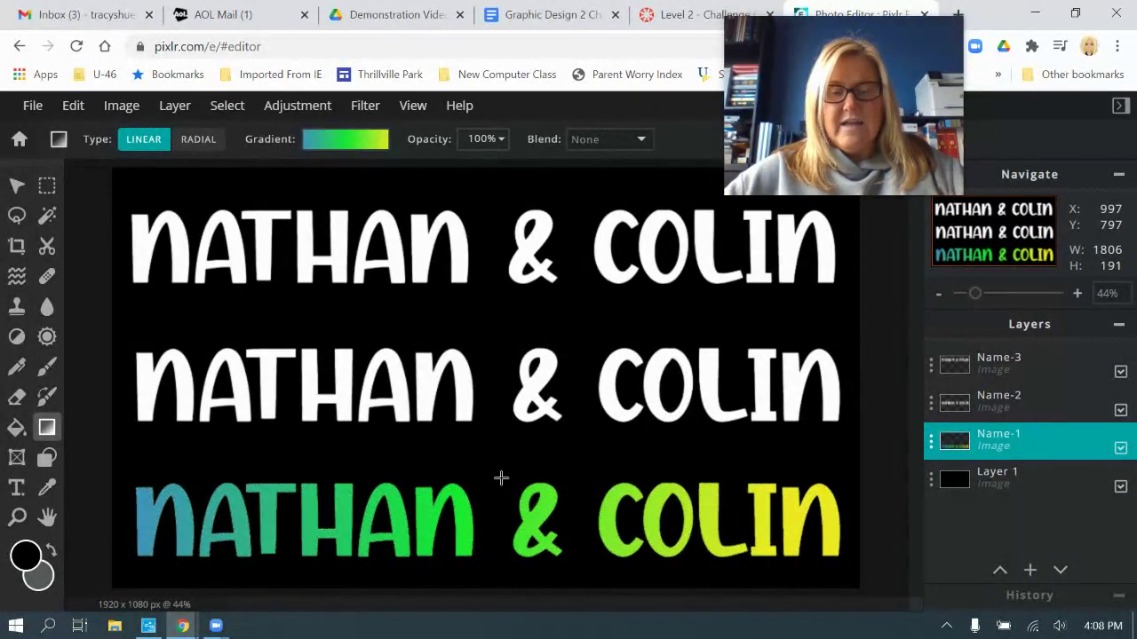
Consult the assignment's Name-2 gradient instructions, and select the pixels of the Name-2 layer in Pixlr E.
left_click(992, 400)
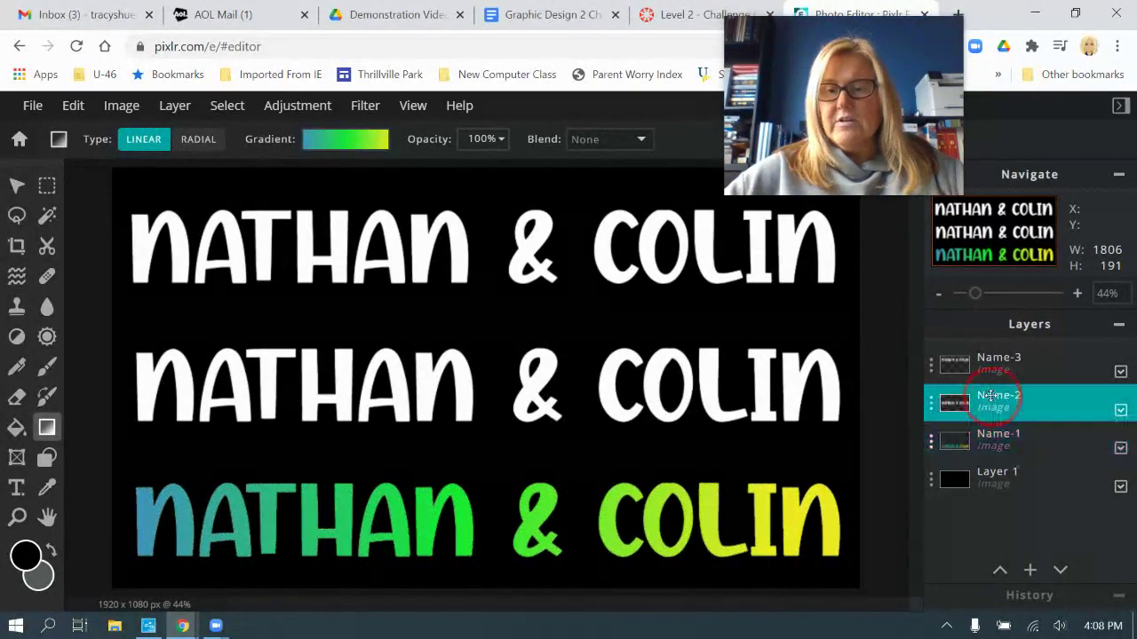
left_click(689, 16)
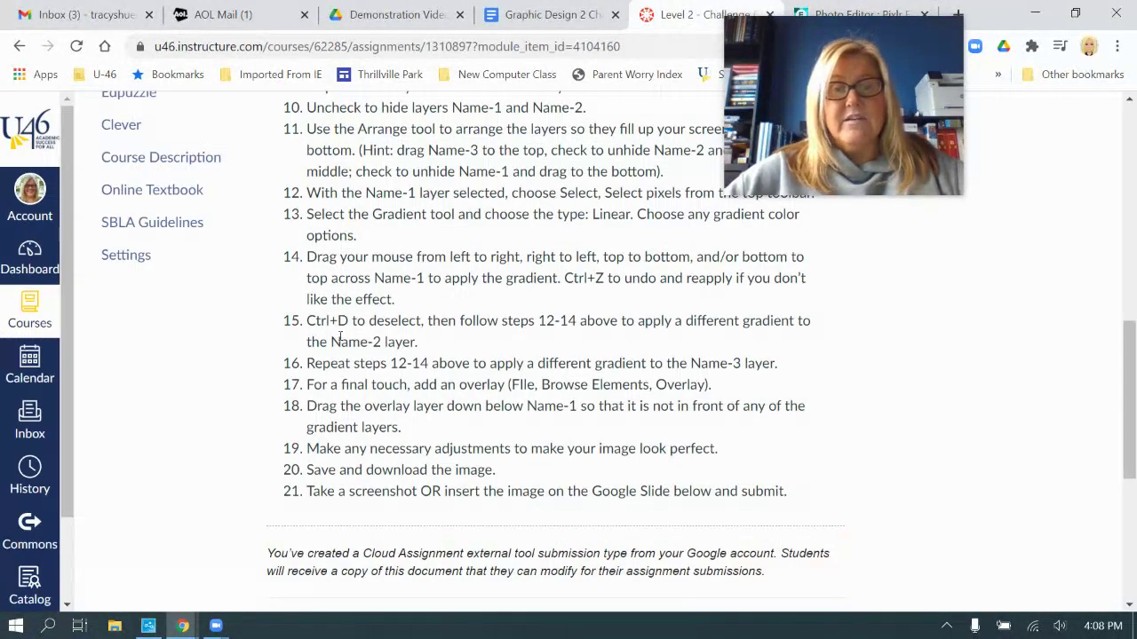
left_click(852, 14)
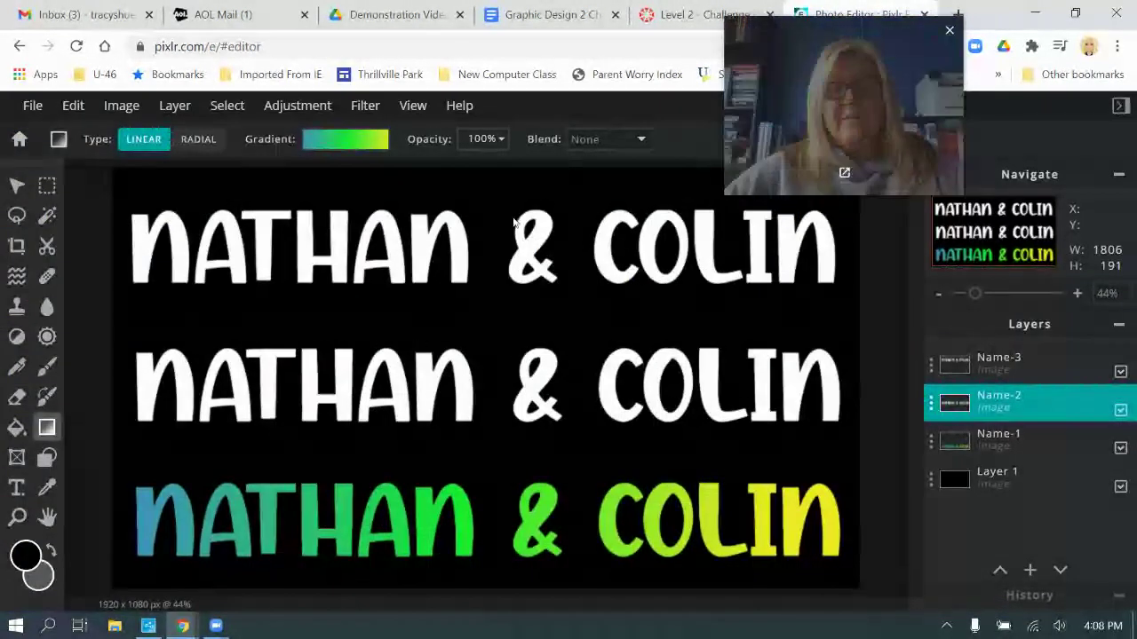
left_click(229, 106)
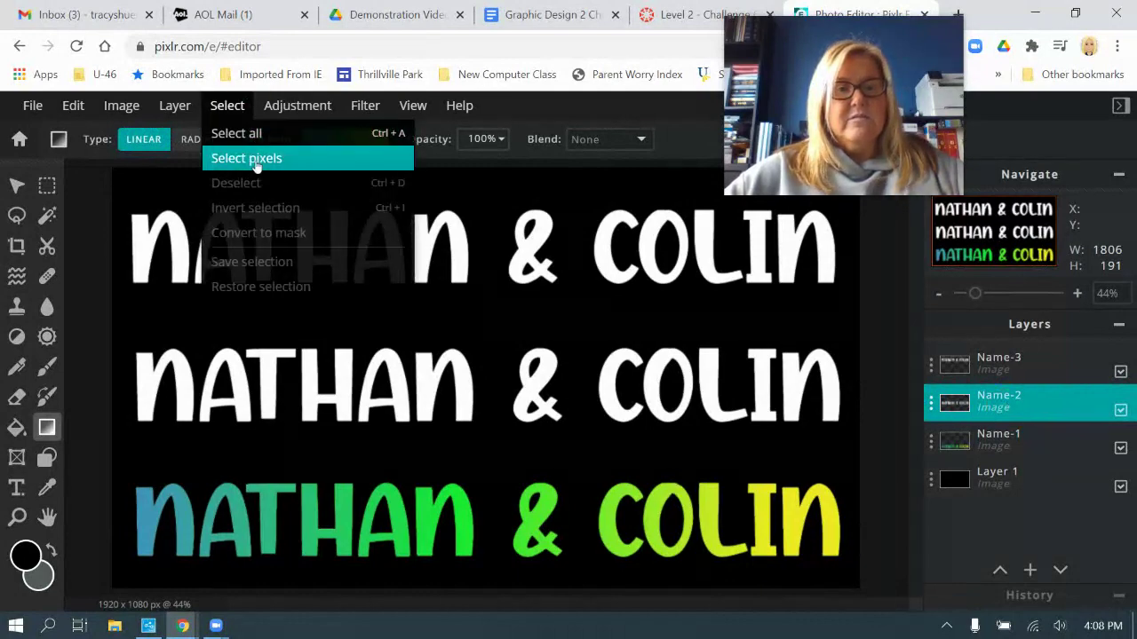
left_click(255, 159)
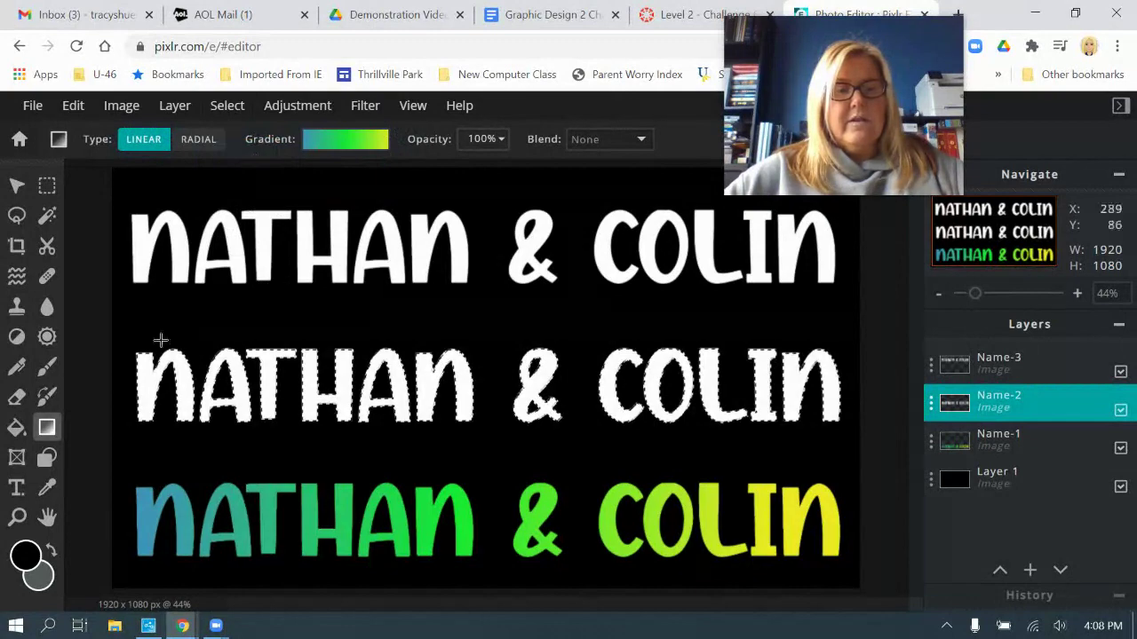
Apply the blue-orange-blue preset gradient from left to right across the Name-2 text, and deselect.
left_click(359, 140)
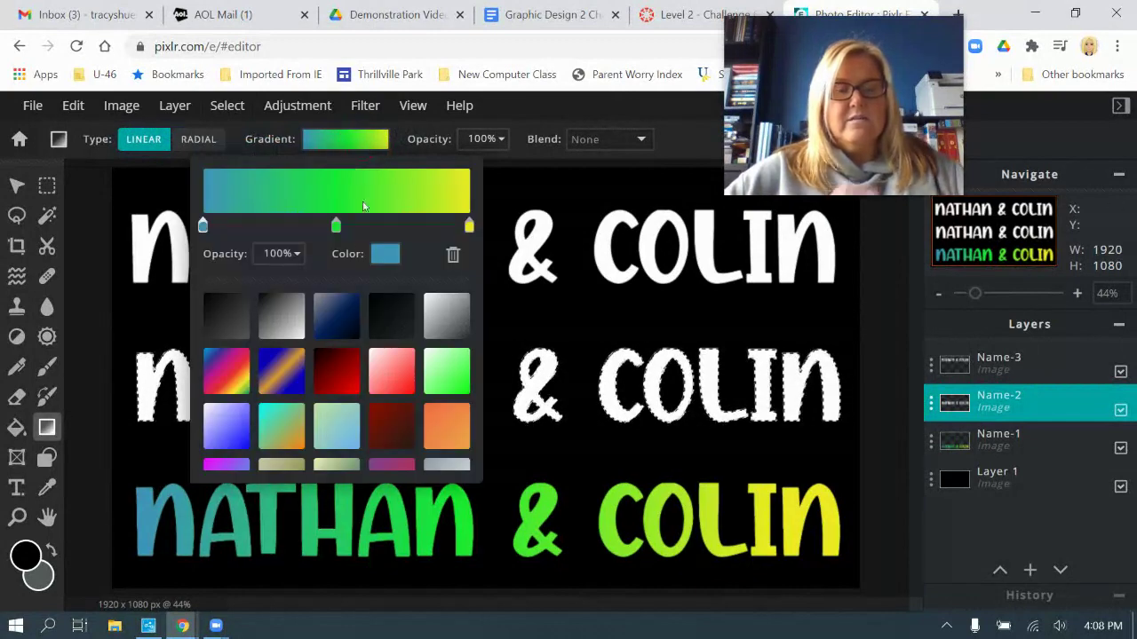
left_click(288, 372)
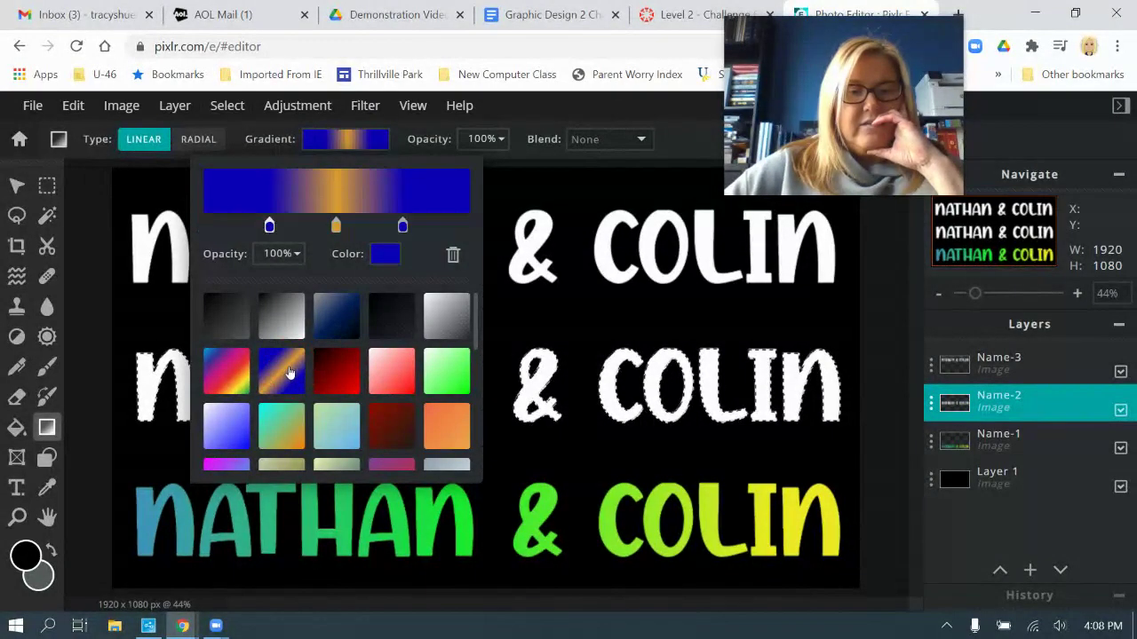
left_click(588, 124)
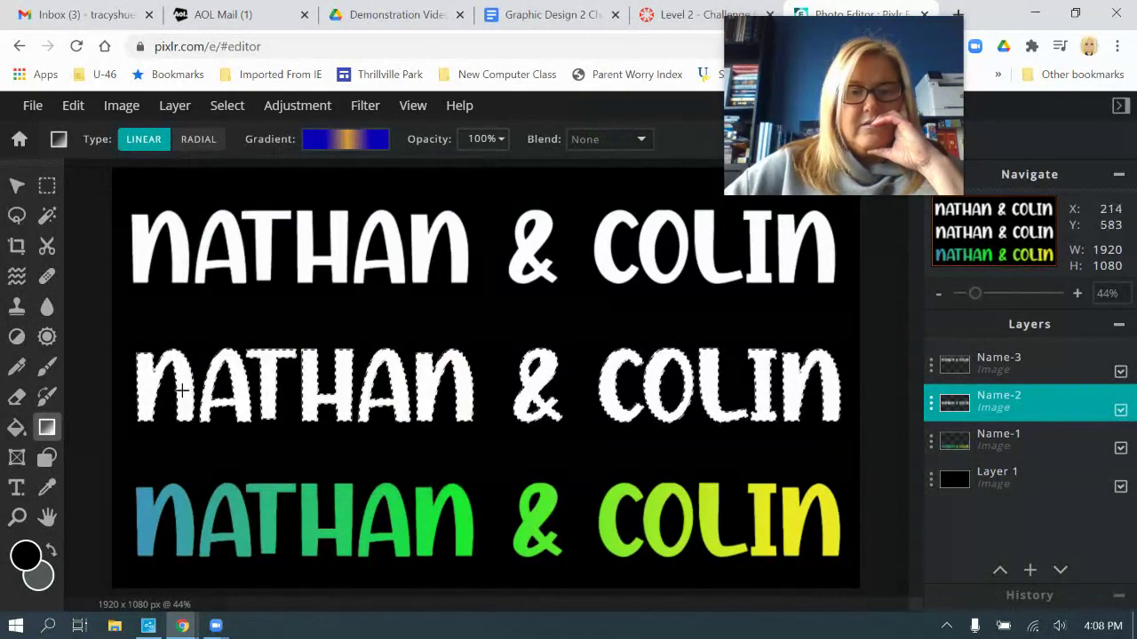
left_click_drag(145, 362, 828, 401)
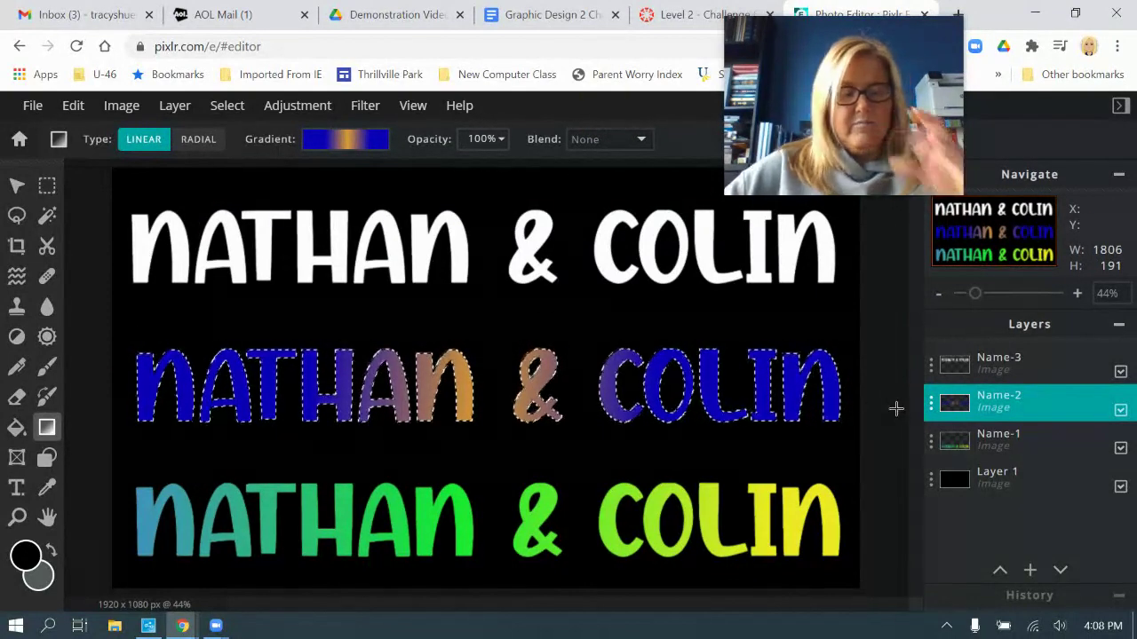
key("ctrl+d")
Select the pixels of the Name-3 layer.
left_click(1017, 364)
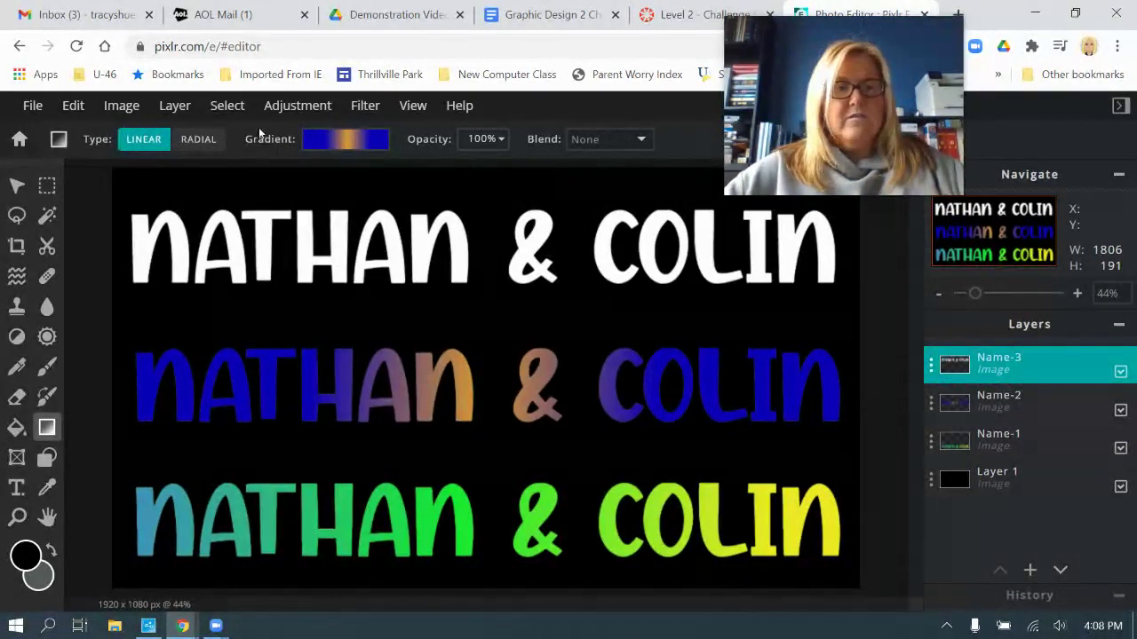
left_click(234, 107)
left_click(266, 165)
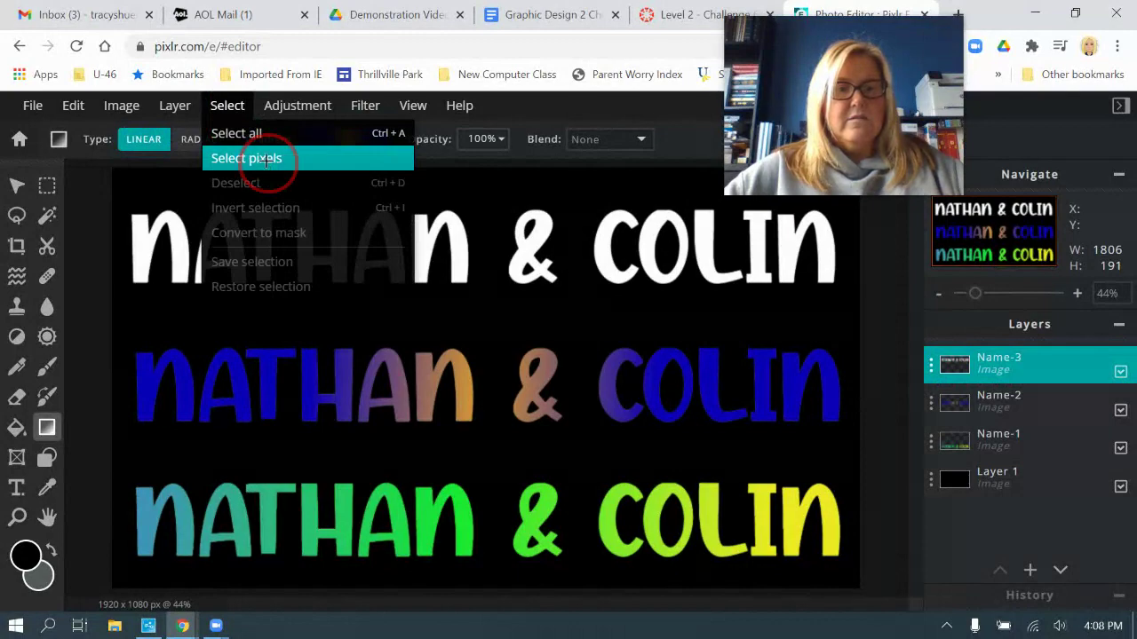
Apply the pink-to-orange preset gradient from left to right across the Name-3 text, and deselect.
left_click(353, 139)
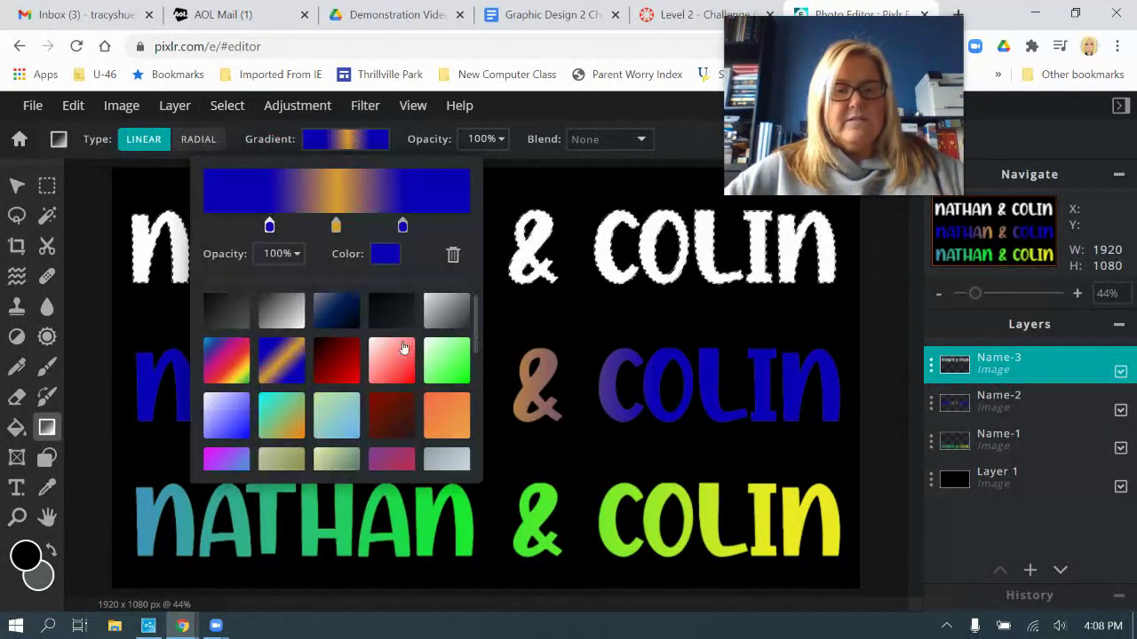
scroll(402, 346, "down", 5)
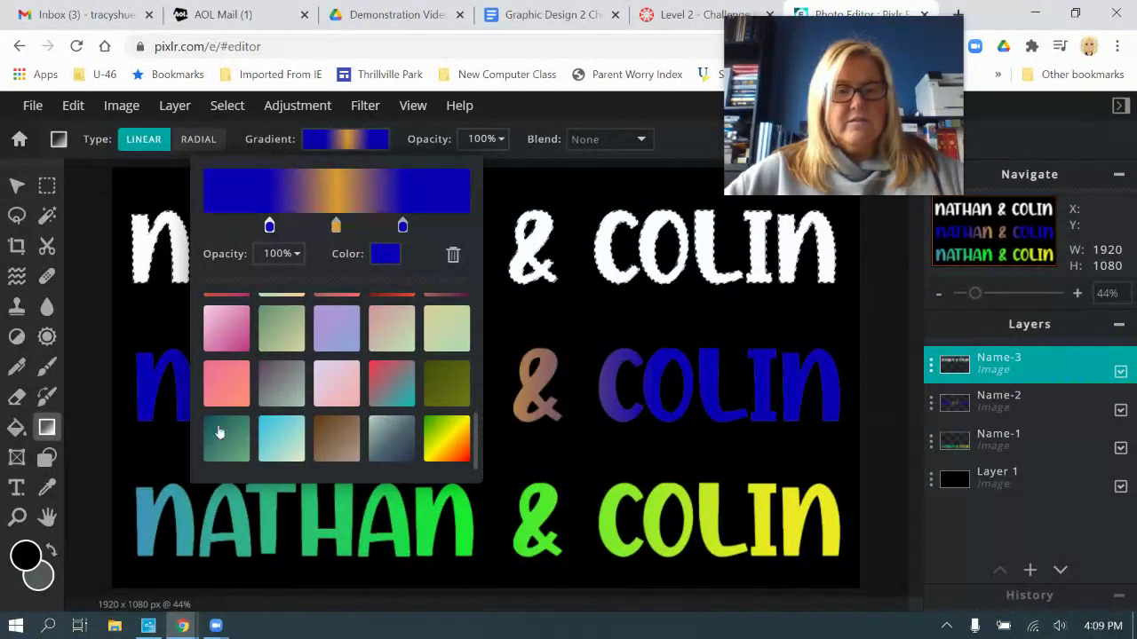
left_click(227, 354)
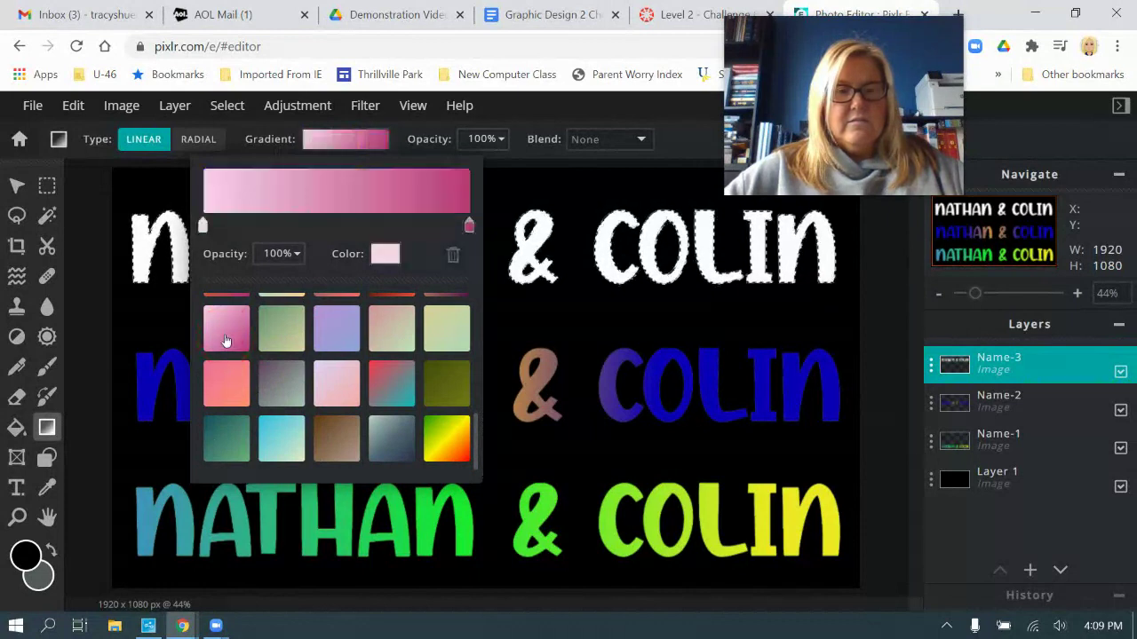
left_click(226, 380)
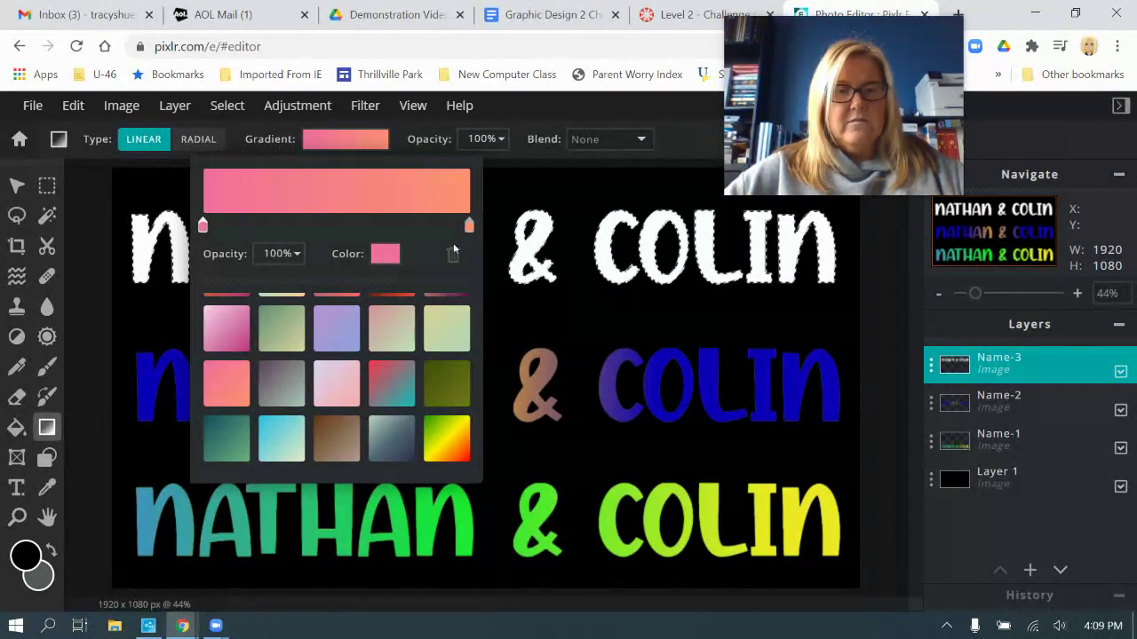
left_click(549, 111)
left_click_drag(151, 220, 472, 198)
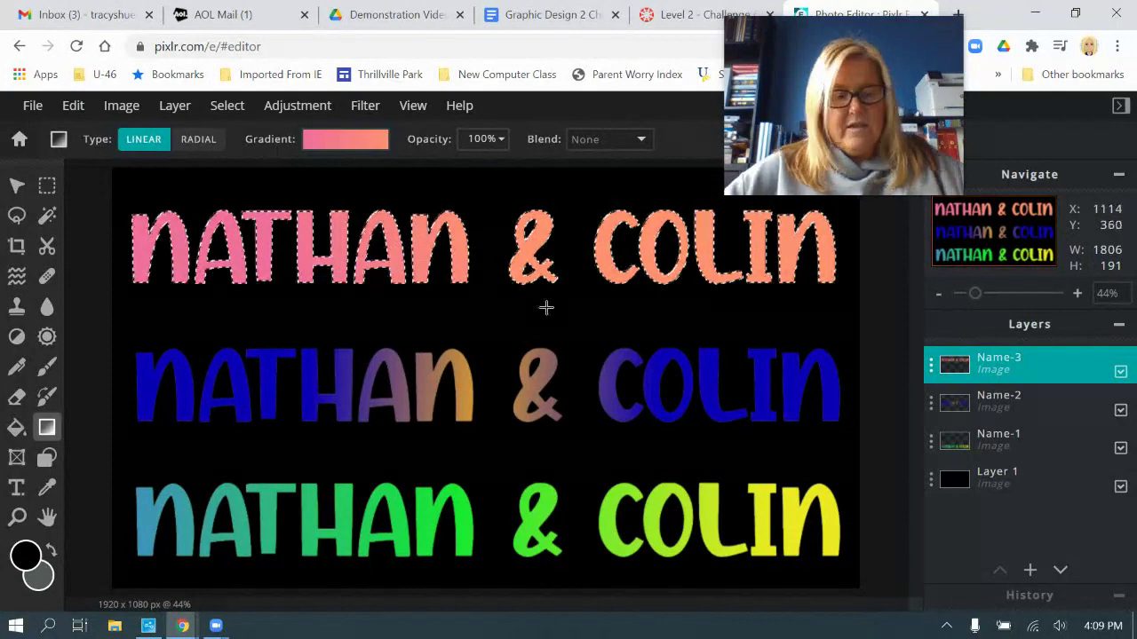
key("ctrl+d")
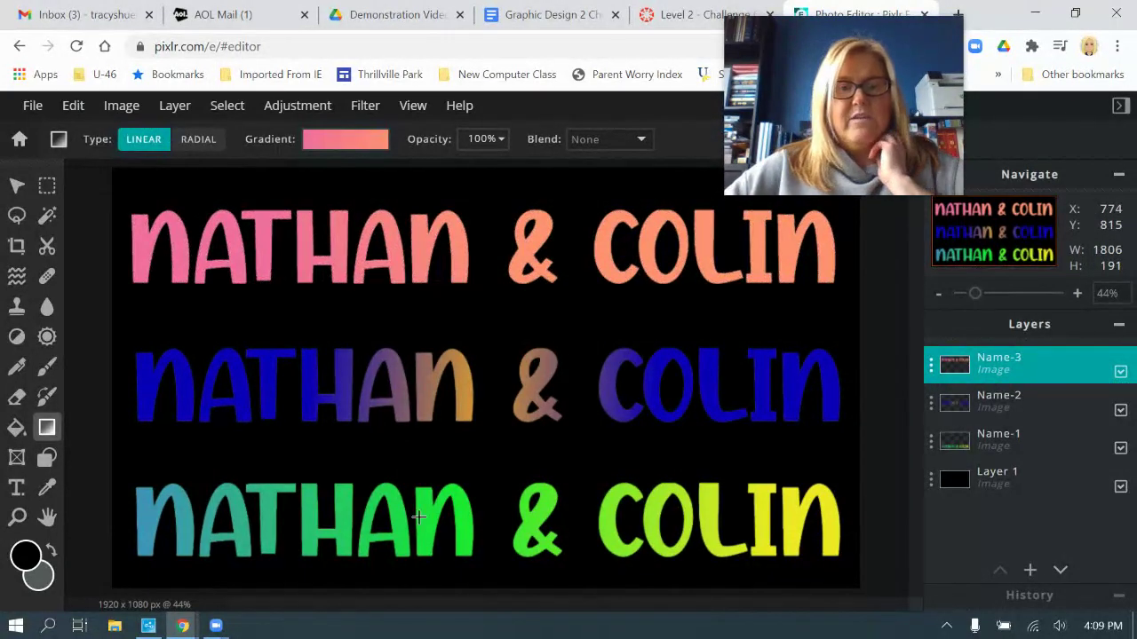
Consult the assignment's overlay instructions, and open the Overlay category of the elements library in Pixlr E.
left_click(688, 15)
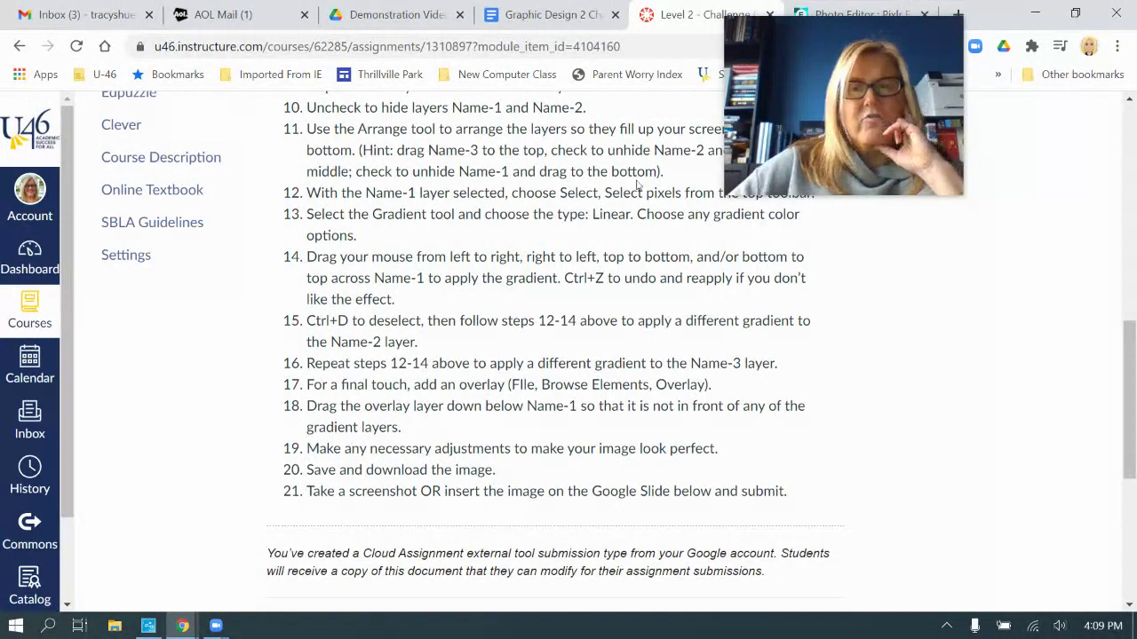
left_click(853, 15)
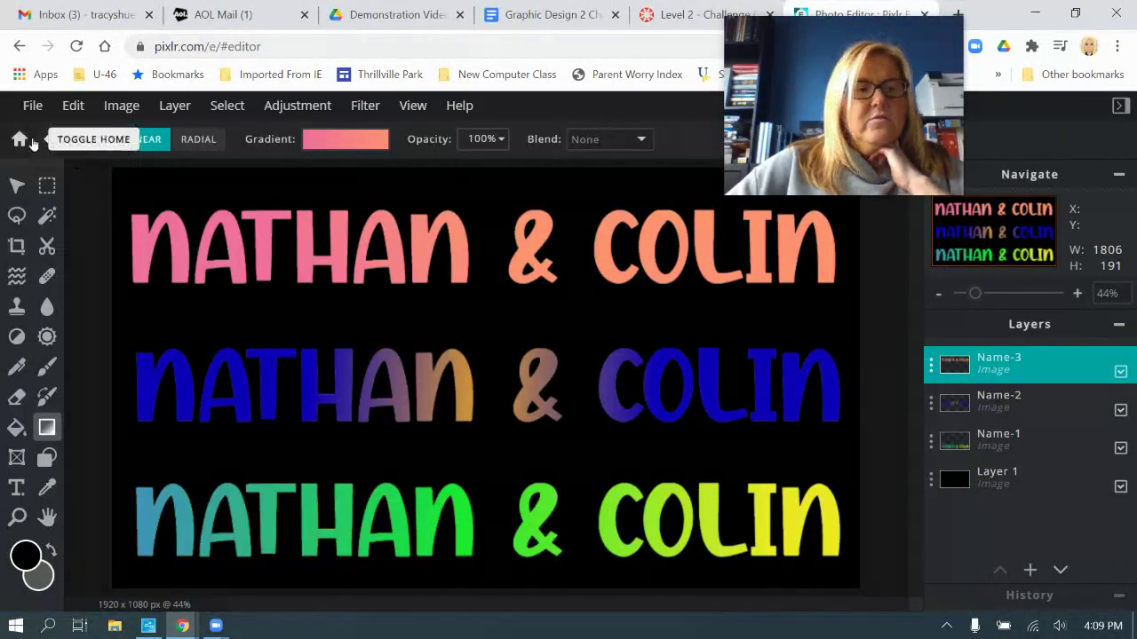
left_click(33, 106)
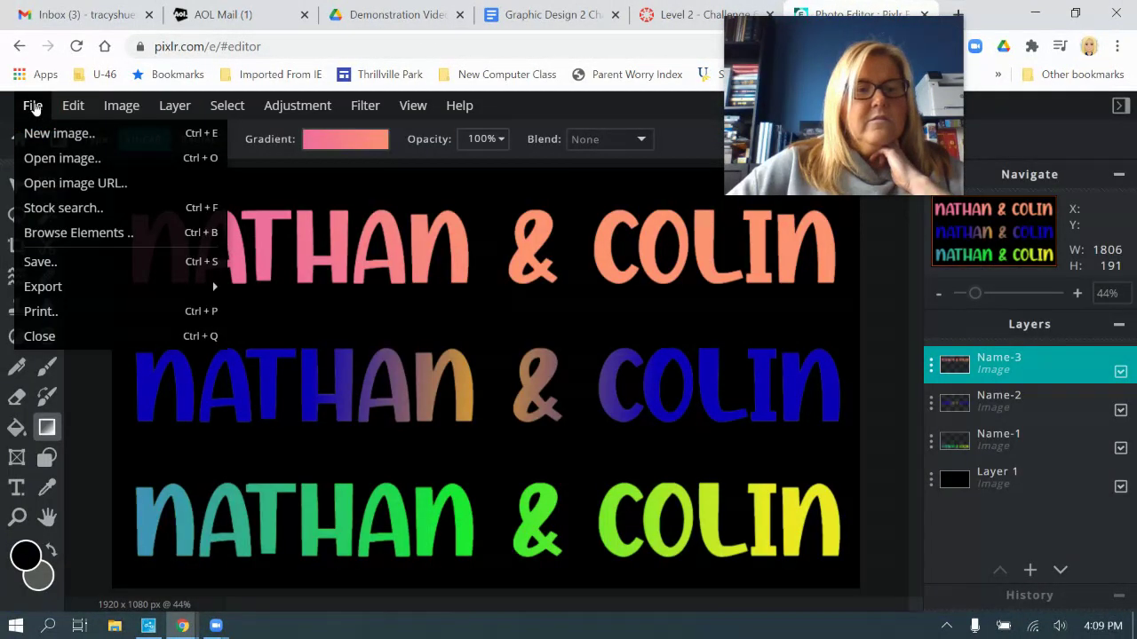
left_click(86, 242)
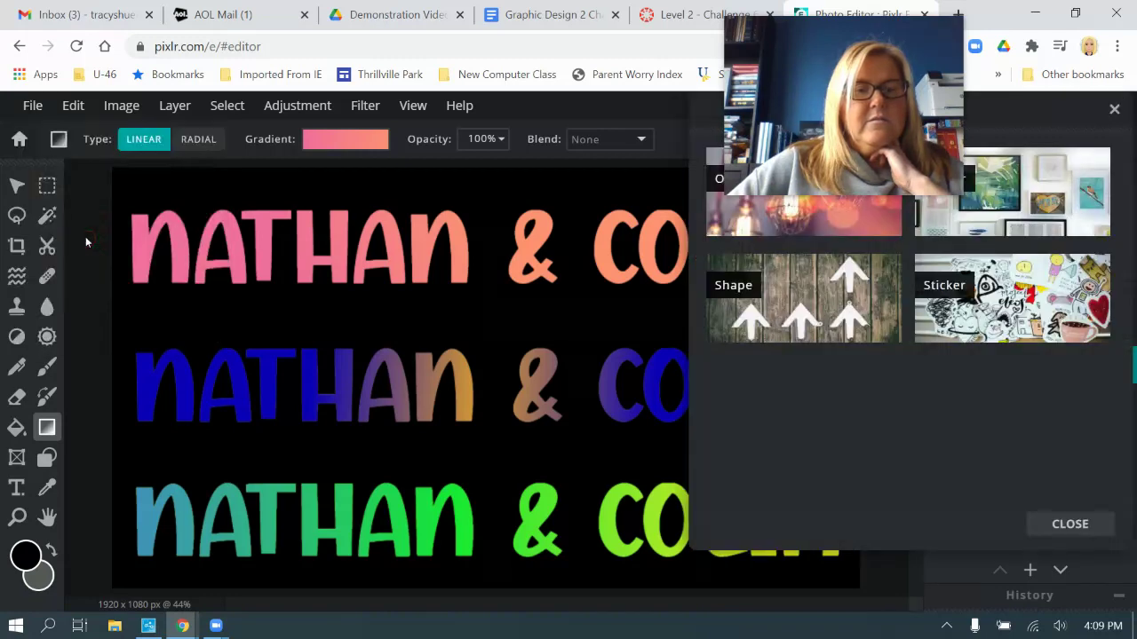
left_click_drag(806, 85, 82, 500)
left_click(830, 193)
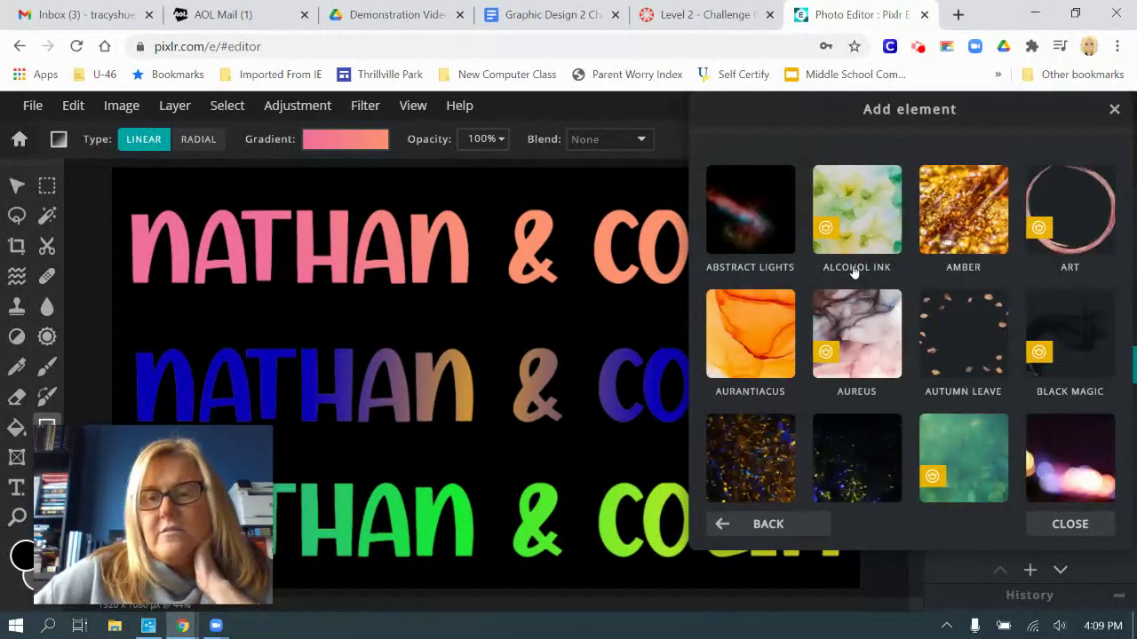
Open the Christmas collection of red and green sparkles and browse its overlays.
scroll(851, 271, "down", 4)
scroll(968, 284, "down", 2)
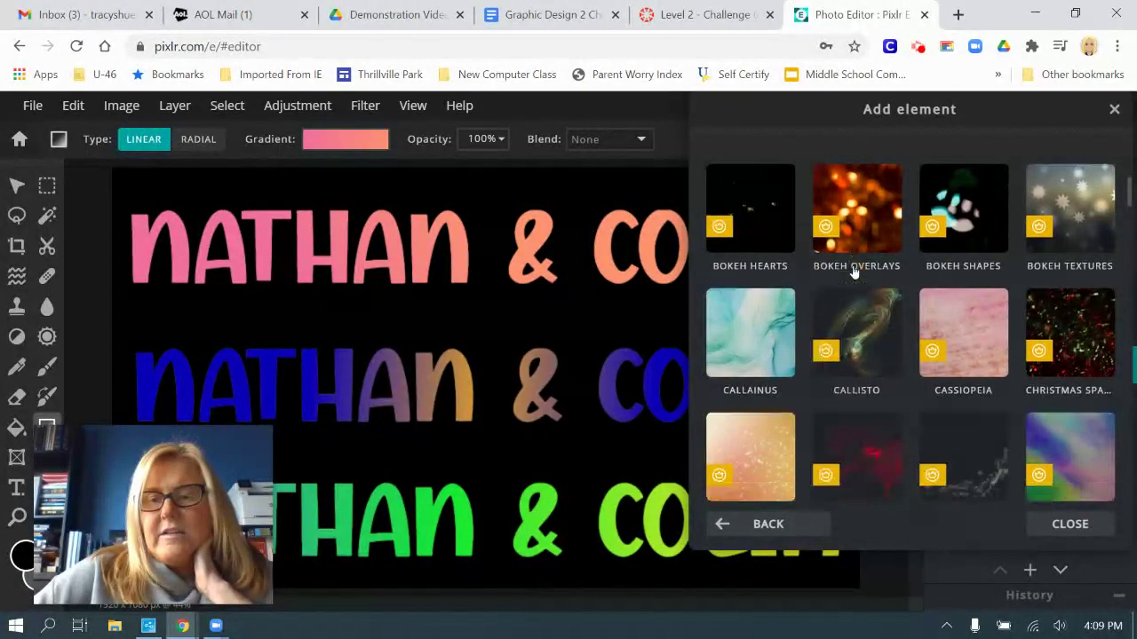
left_click(1089, 182)
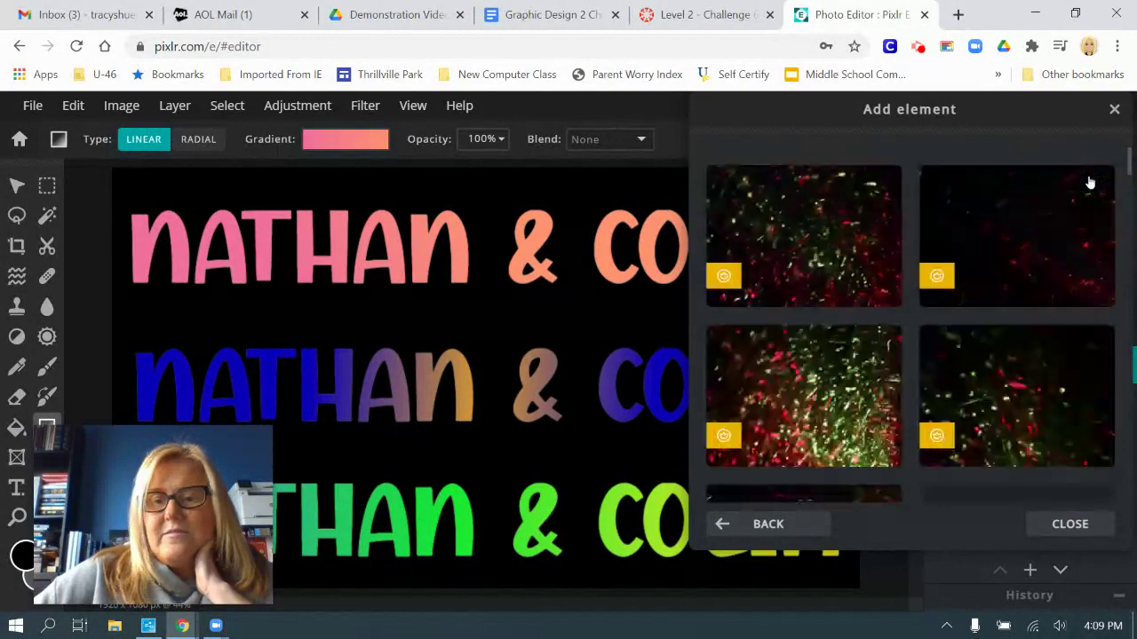
scroll(1049, 338, "down", 1)
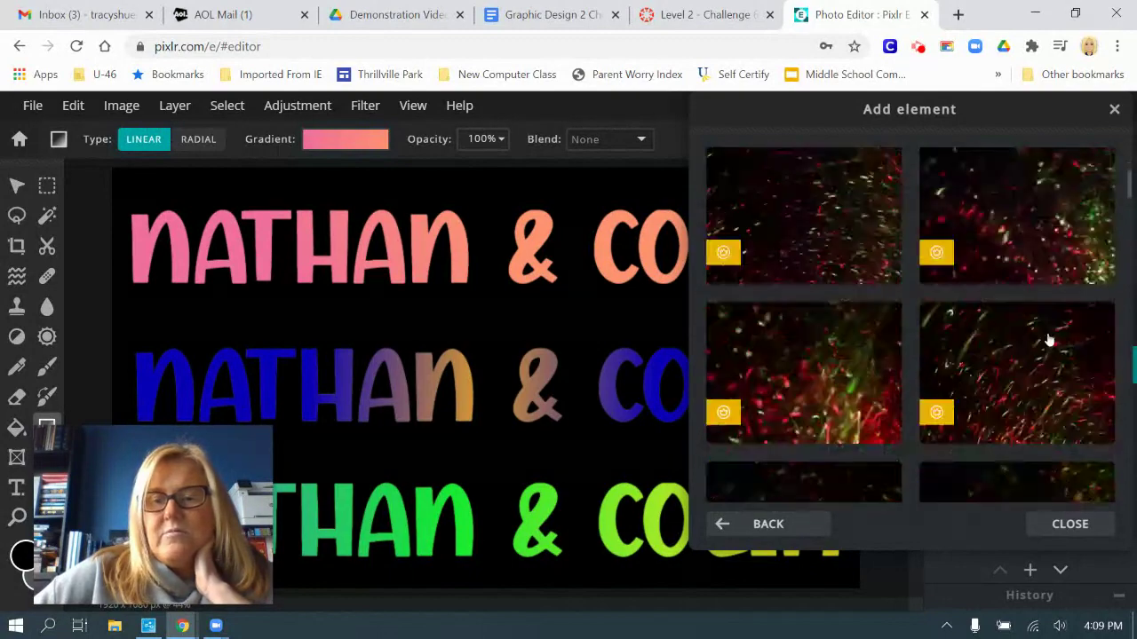
scroll(1049, 338, "down", 2)
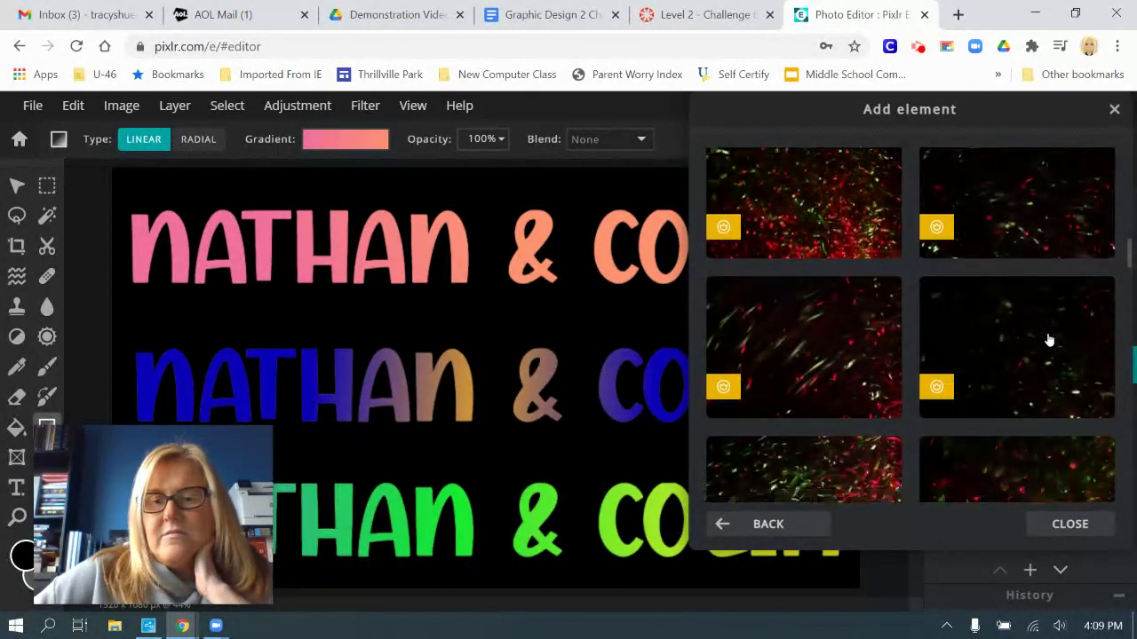
Try several sparkle overlays on the image, keep the dark one with thin red and green streaks, and close the element browser.
mouse_move(810, 180)
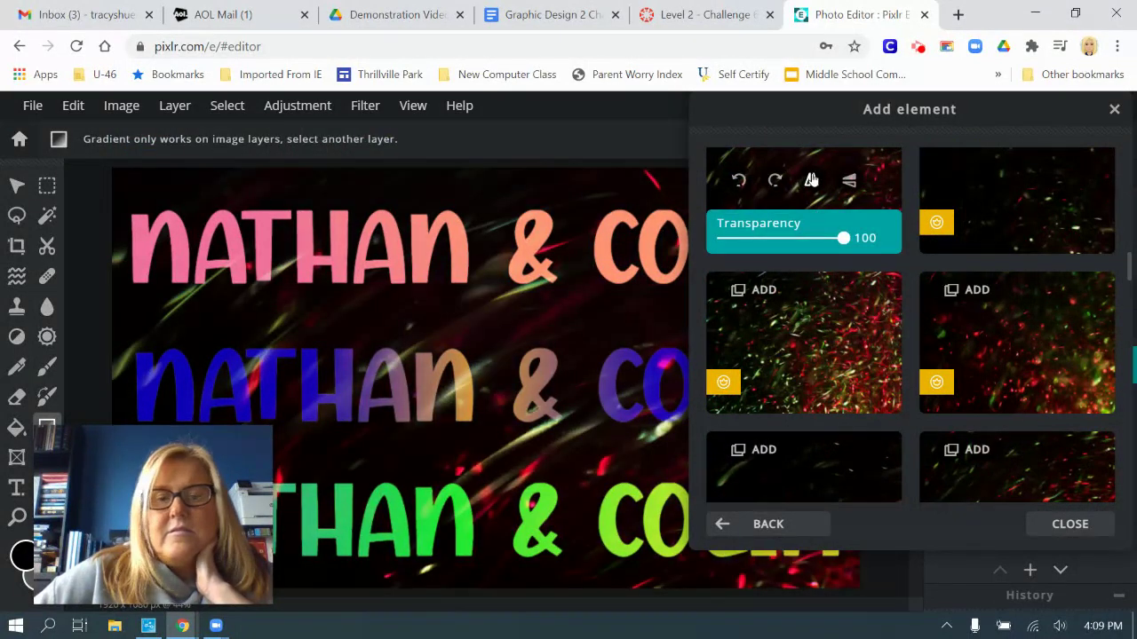
left_click(847, 355)
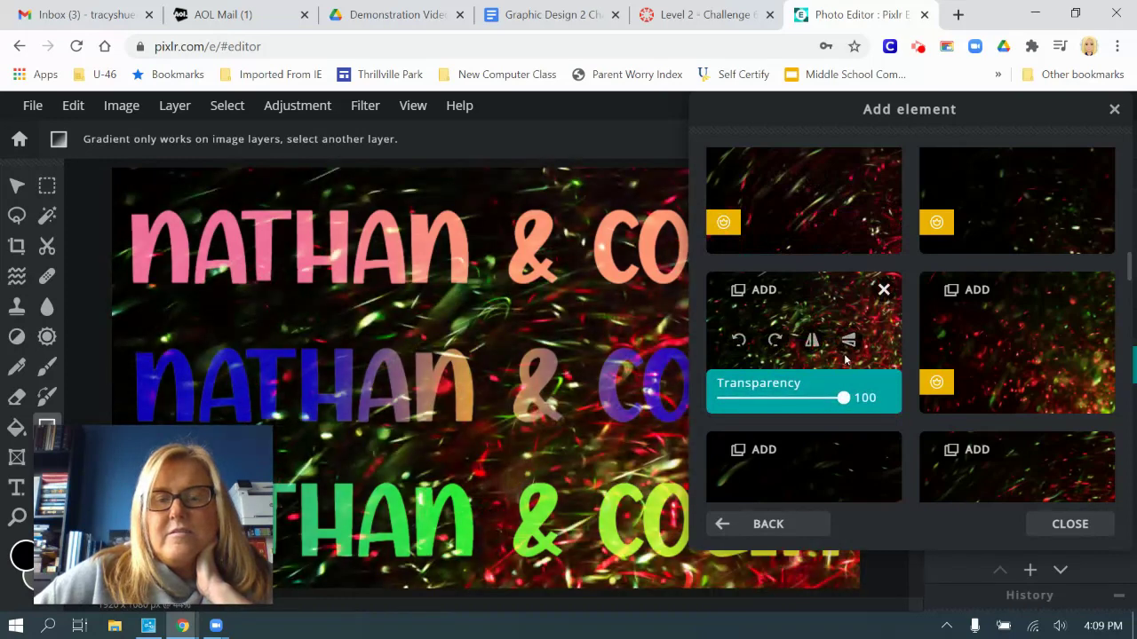
mouse_move(1055, 383)
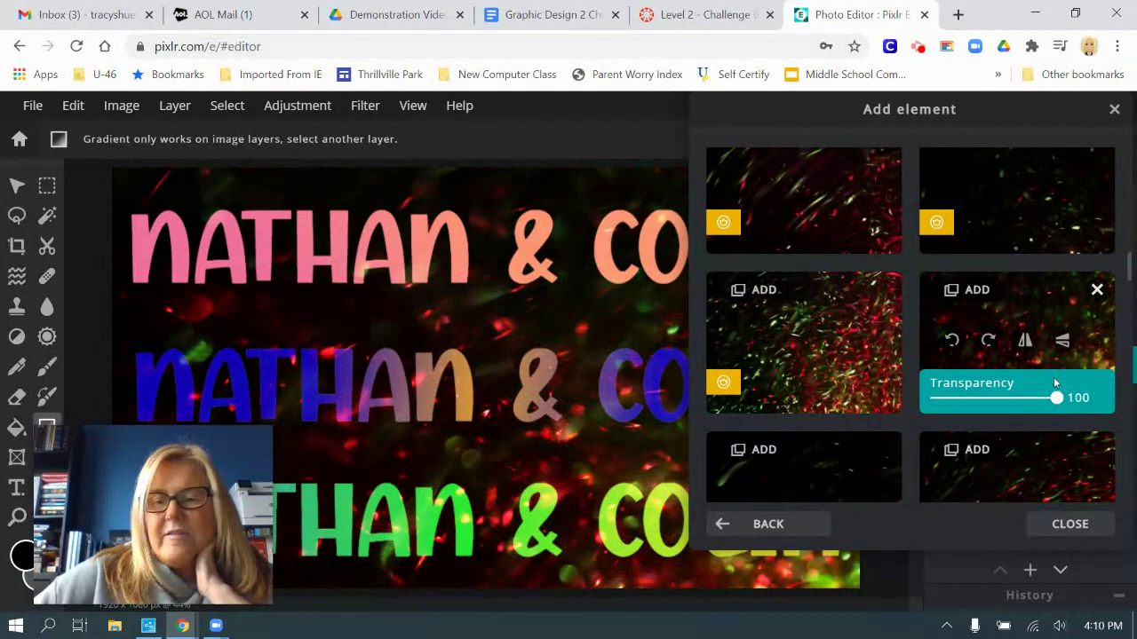
scroll(1053, 376, "down", 3)
mouse_move(794, 386)
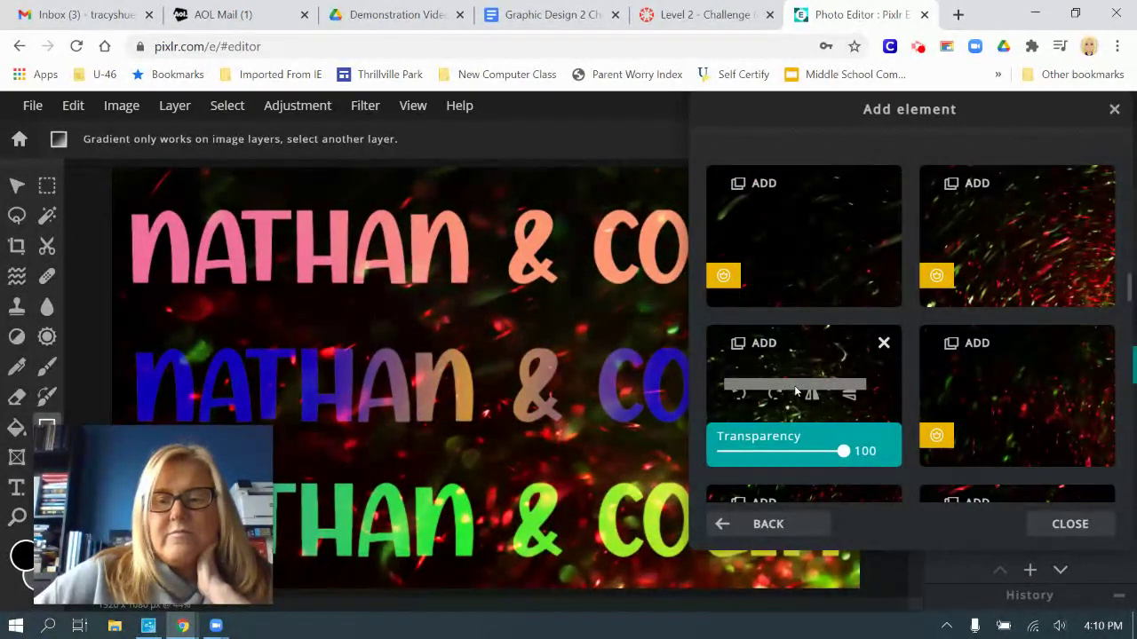
left_click(877, 373)
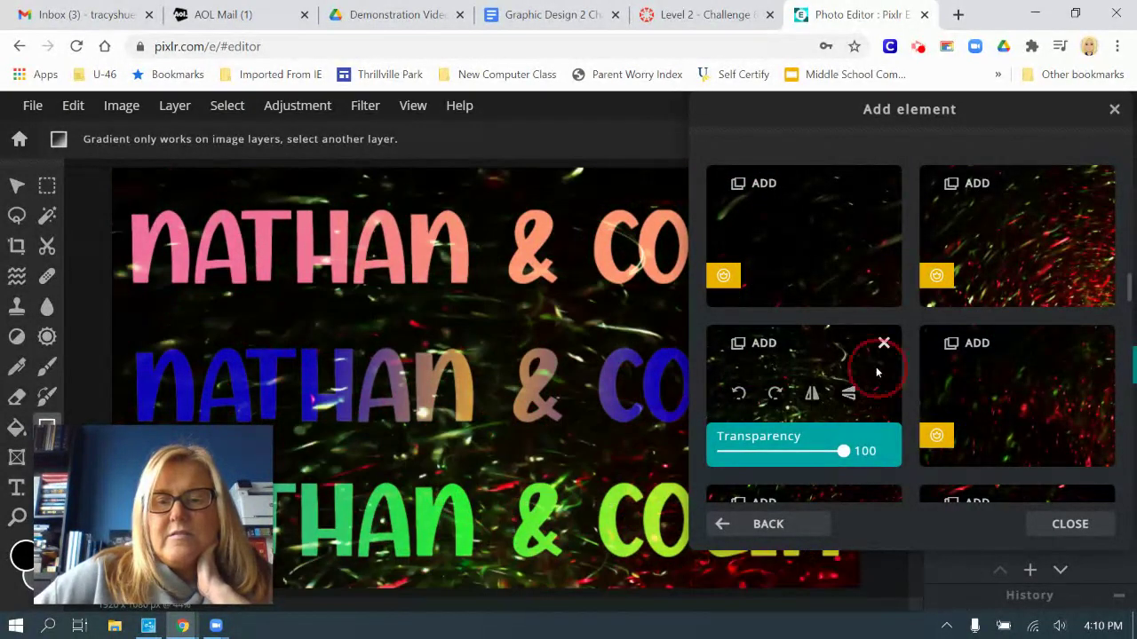
scroll(879, 377, "down", 5)
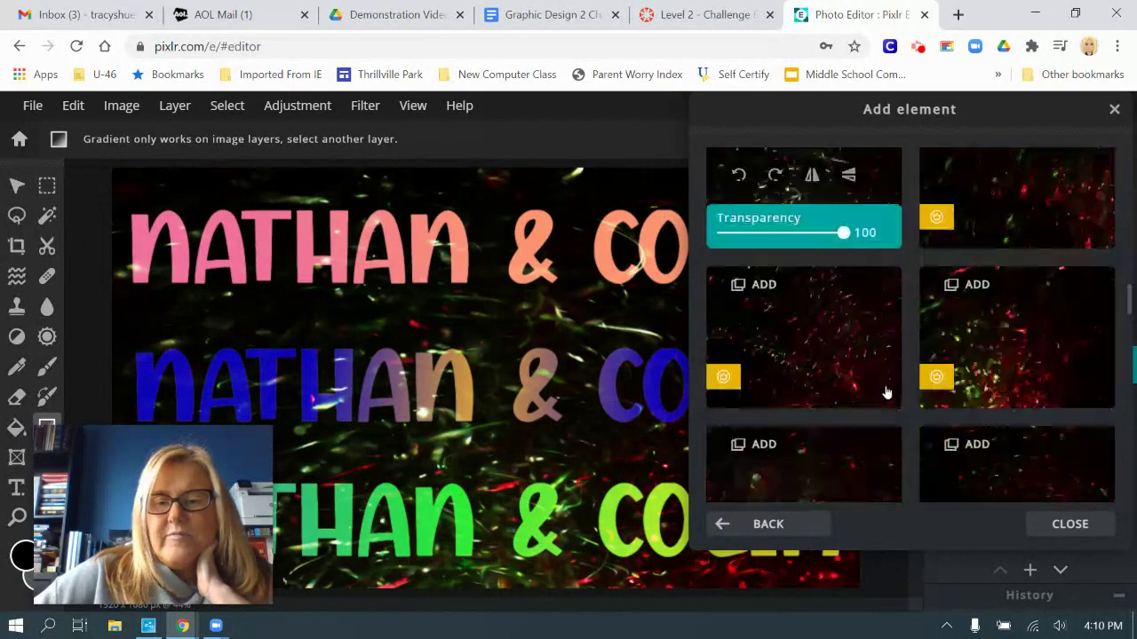
scroll(892, 393, "down", 3)
left_click(830, 398)
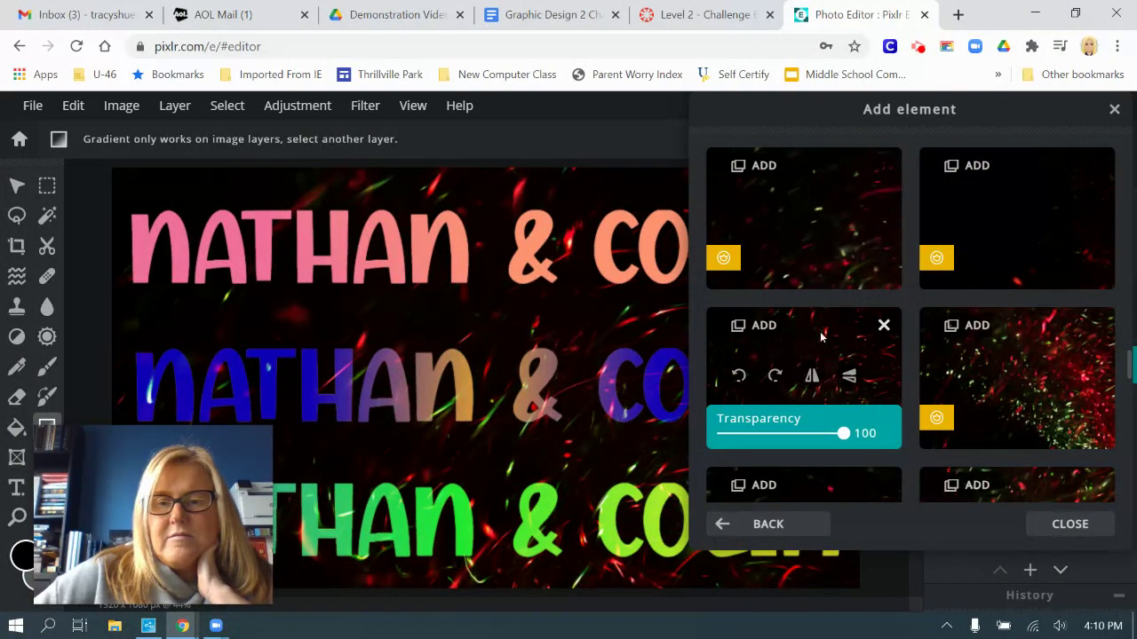
left_click(1069, 525)
Move the overlay layer between Name-1 and Layer 1, and check the assignment's remaining instructions.
mouse_move(1023, 359)
left_mouse_down()
mouse_move(1030, 497)
mouse_move(1034, 302)
mouse_move(1030, 346)
left_mouse_up()
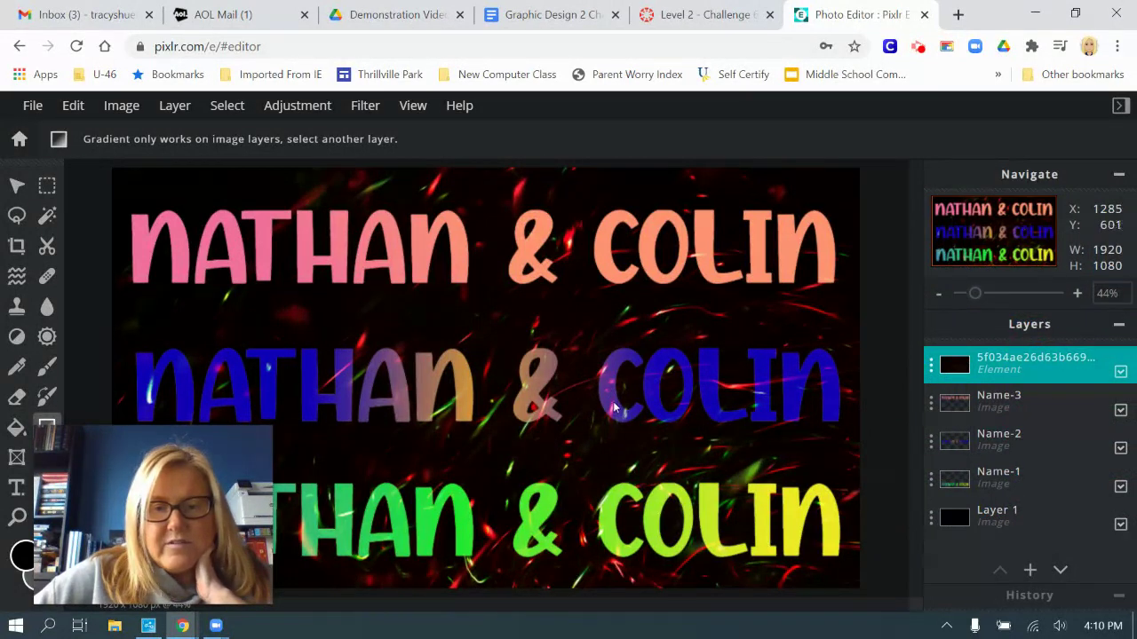
left_click_drag(1021, 362, 1019, 484)
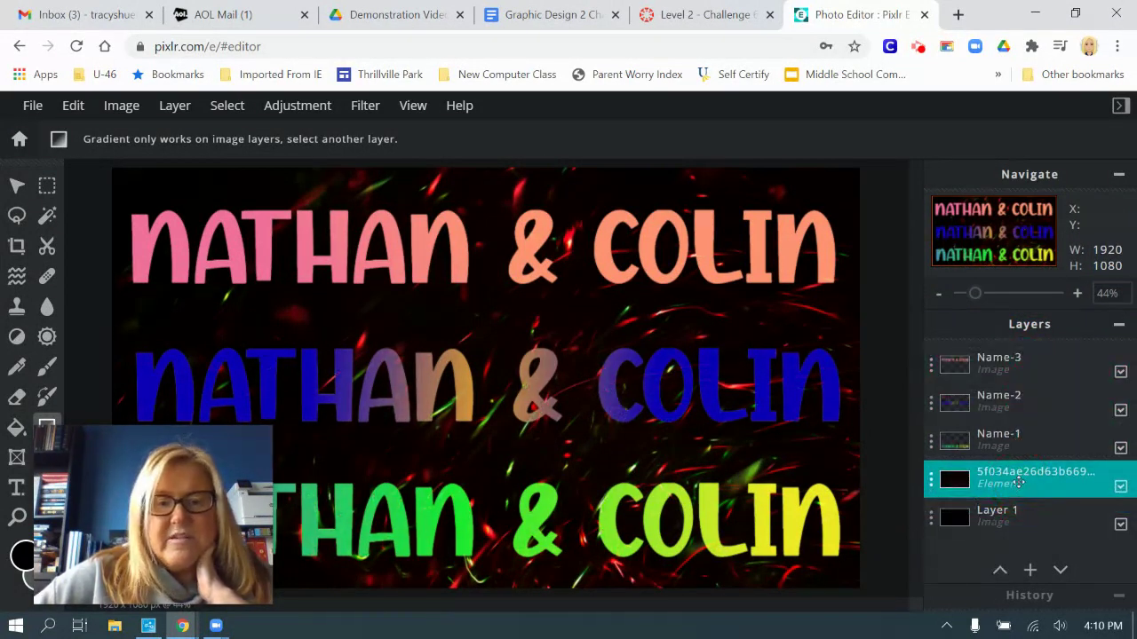
left_click(703, 18)
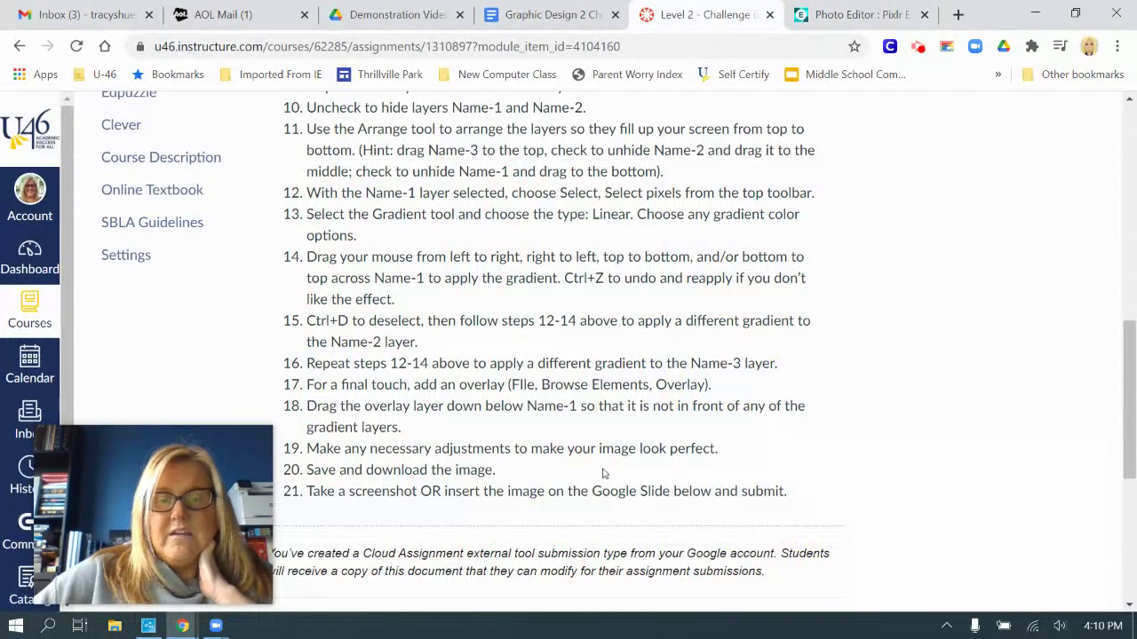
left_click(854, 15)
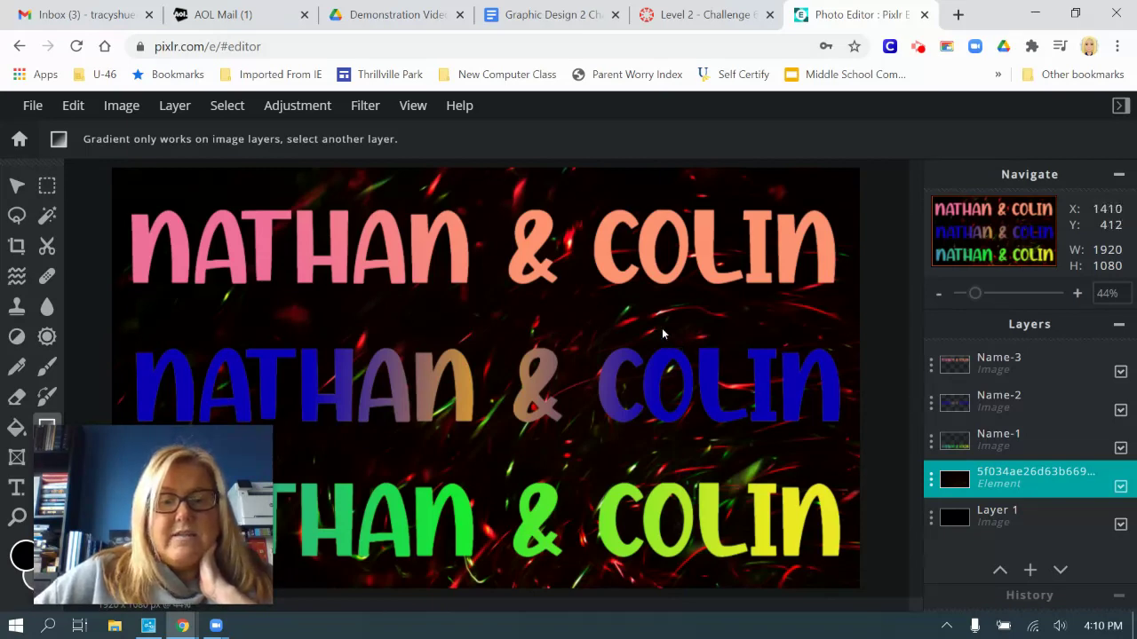
left_click(182, 627)
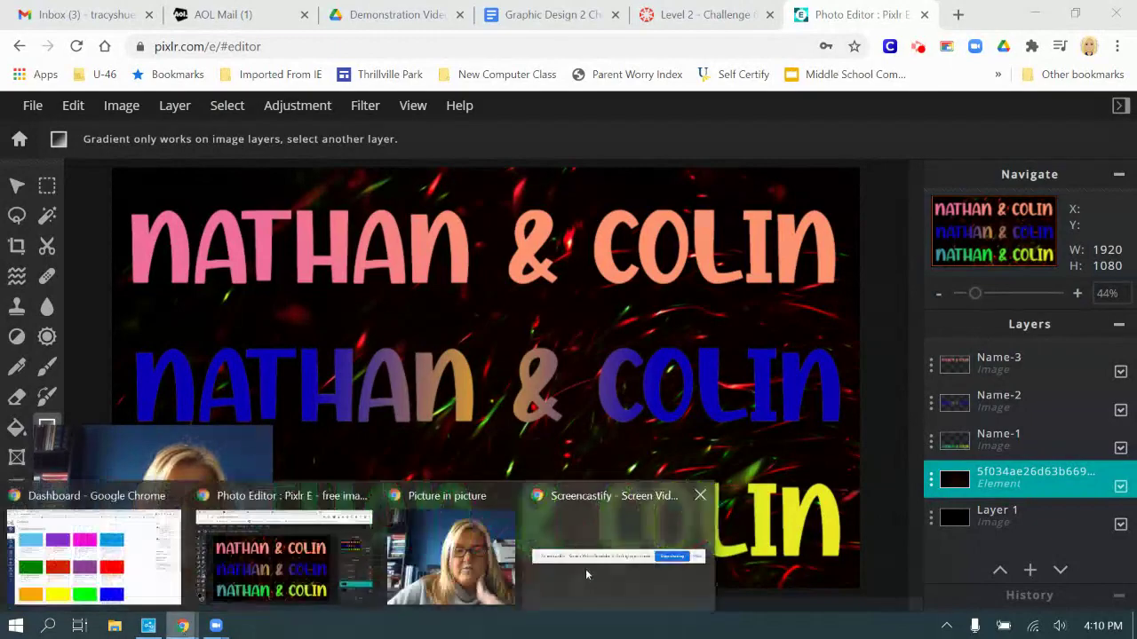